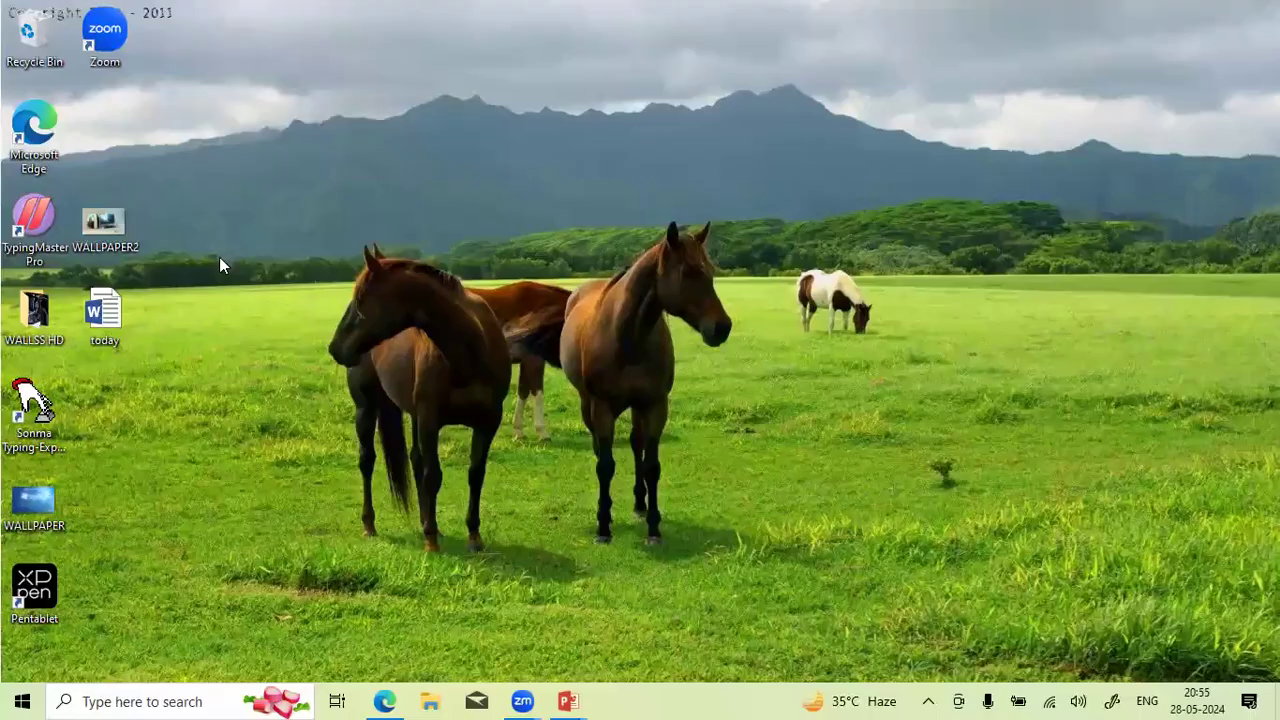
Open the "today" document from the desktop.
left_click(120, 302)
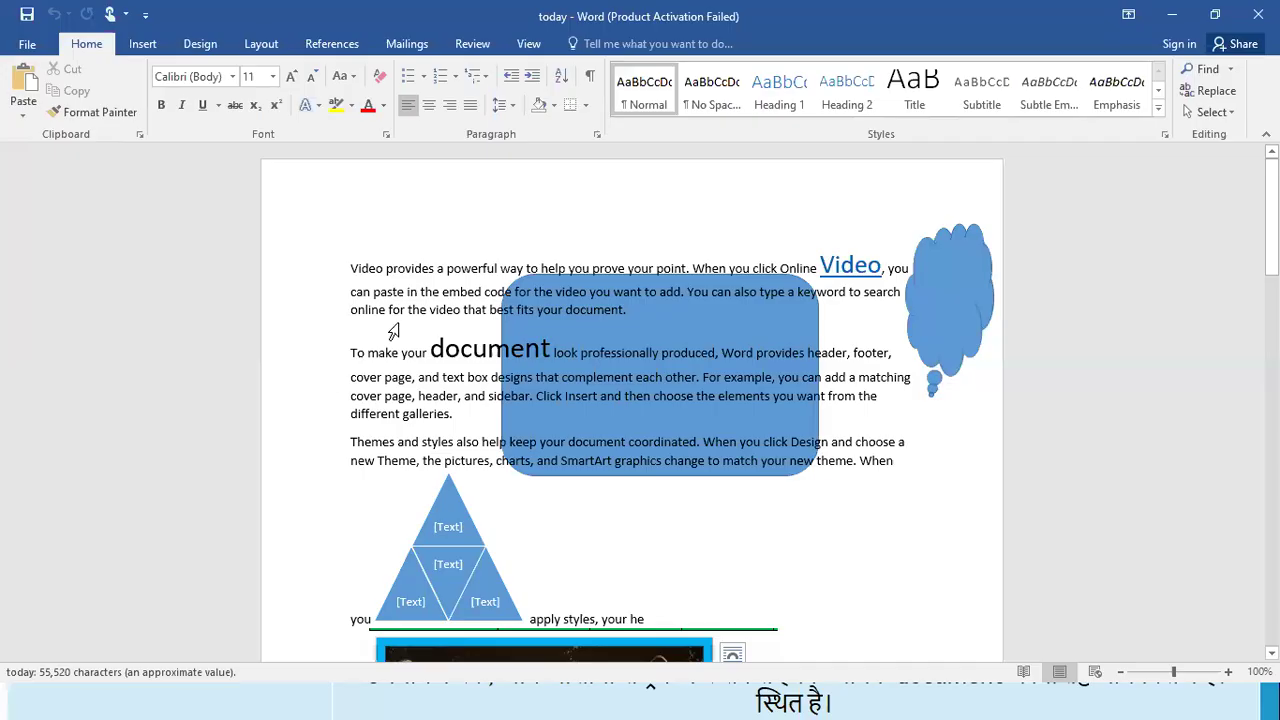
left_click(411, 270)
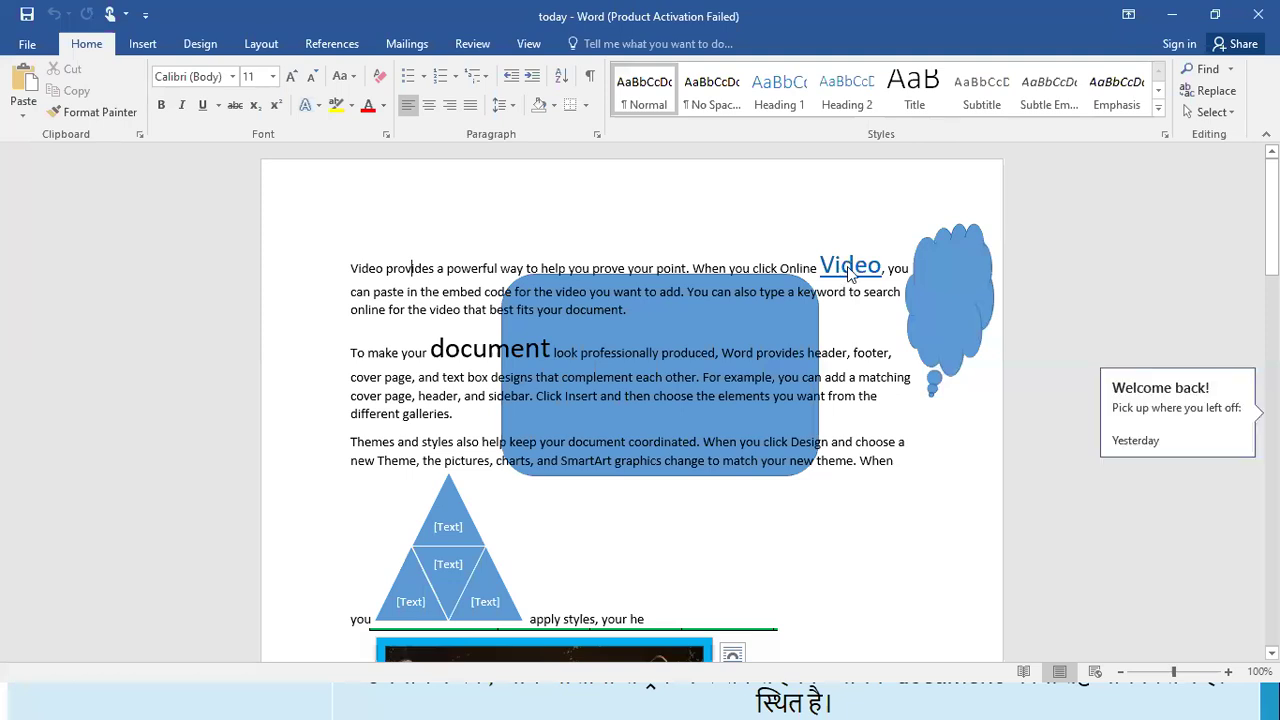
left_click(853, 139)
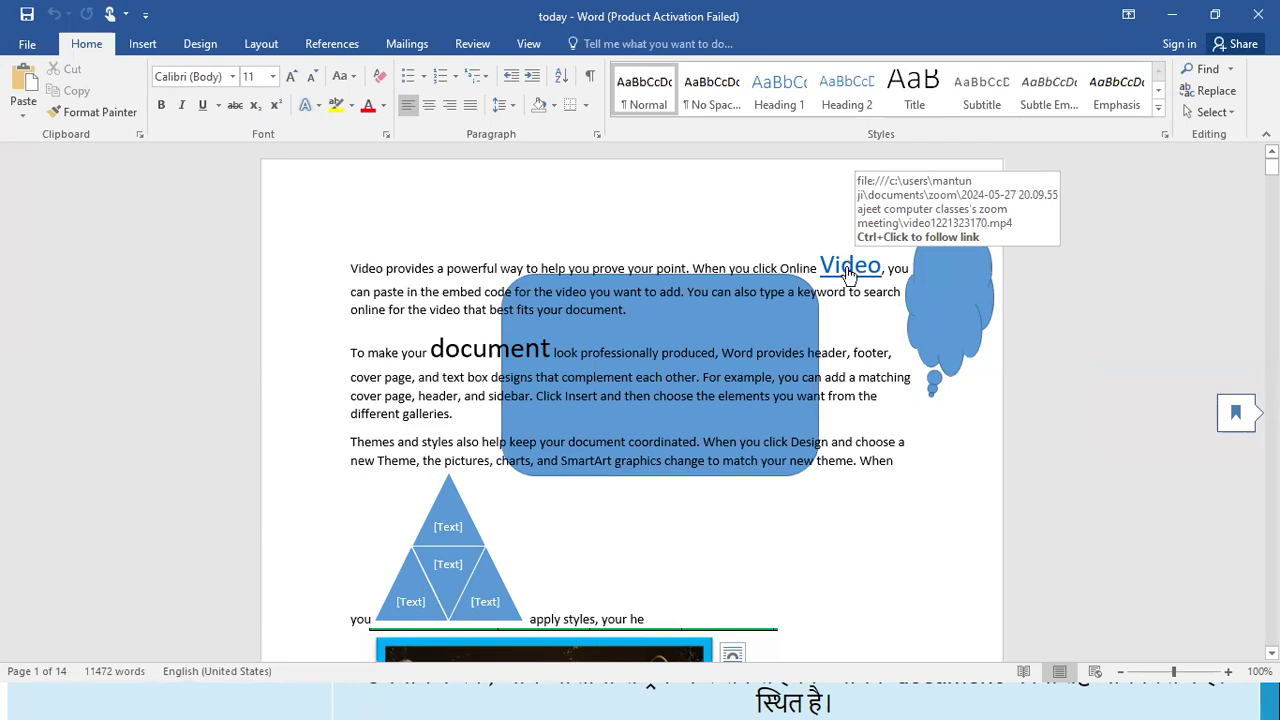
key("ctrl+shift+Right")
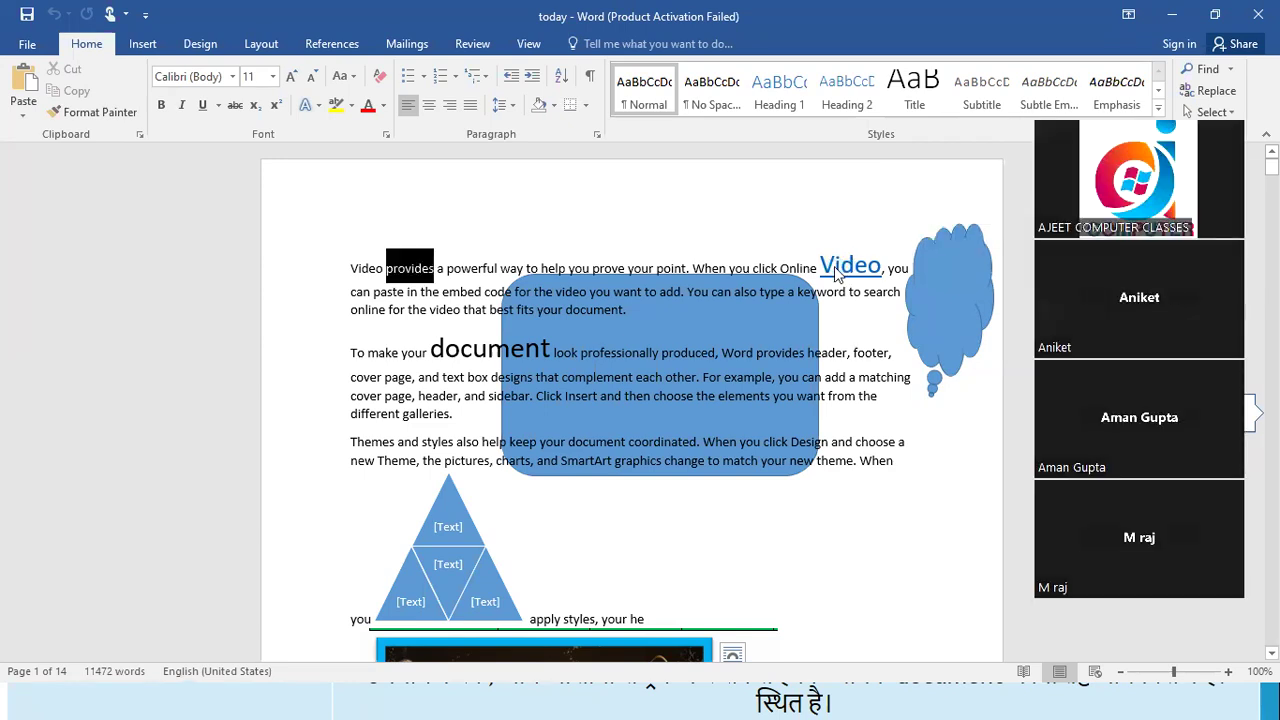
key("ctrl+k")
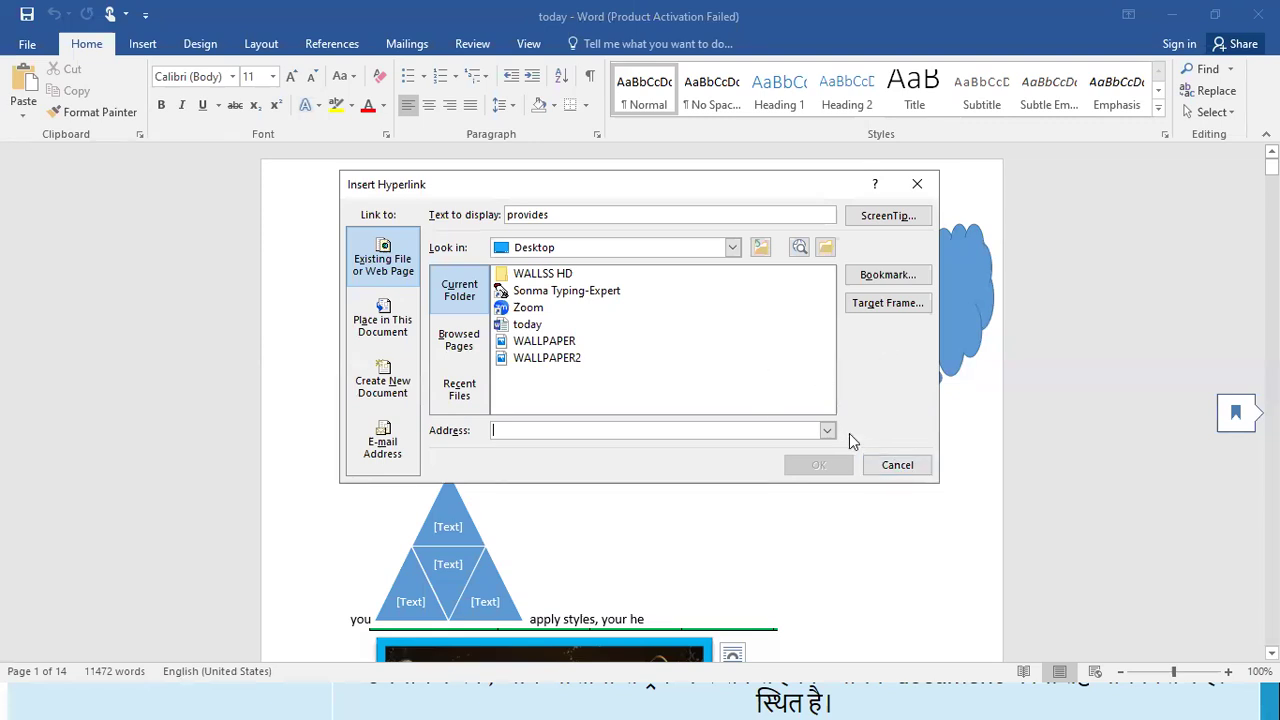
left_click(915, 185)
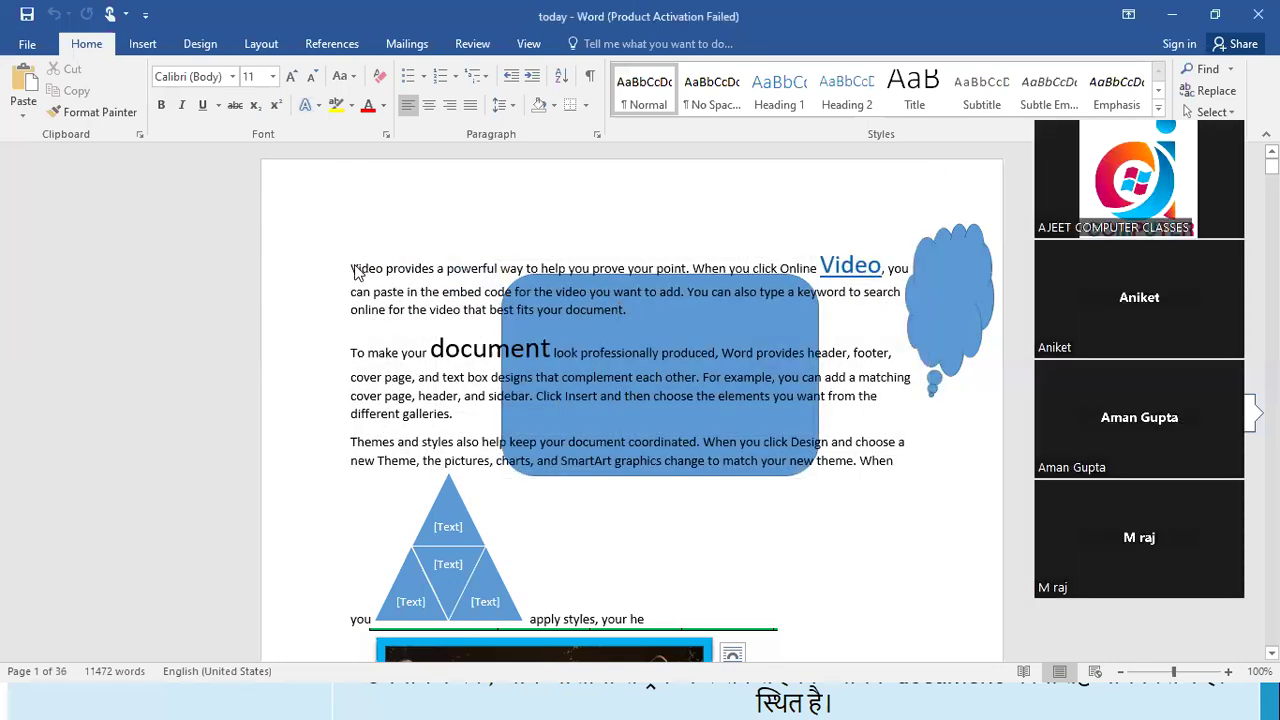
Link the word "online" in the first paragraph to the Sonma Typing-Expert file on the Desktop.
left_click_drag(358, 270, 386, 320)
left_click(389, 309)
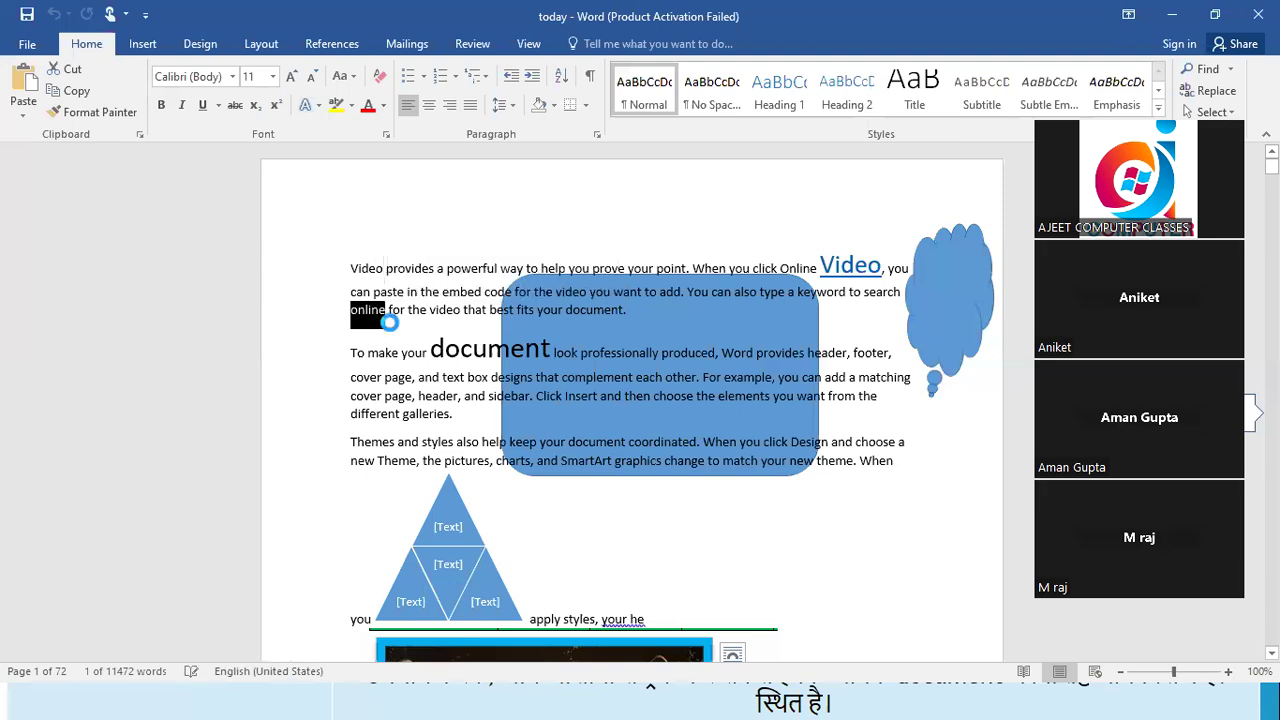
key("ctrl+k")
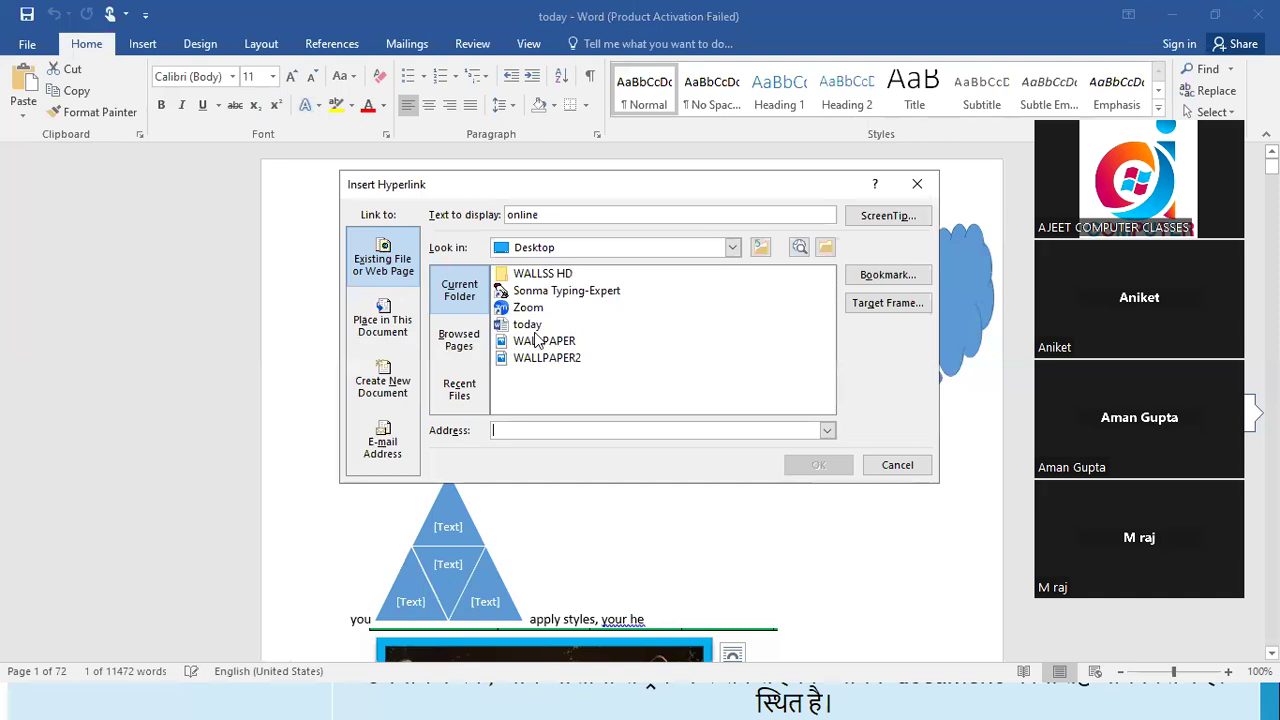
left_click(549, 294)
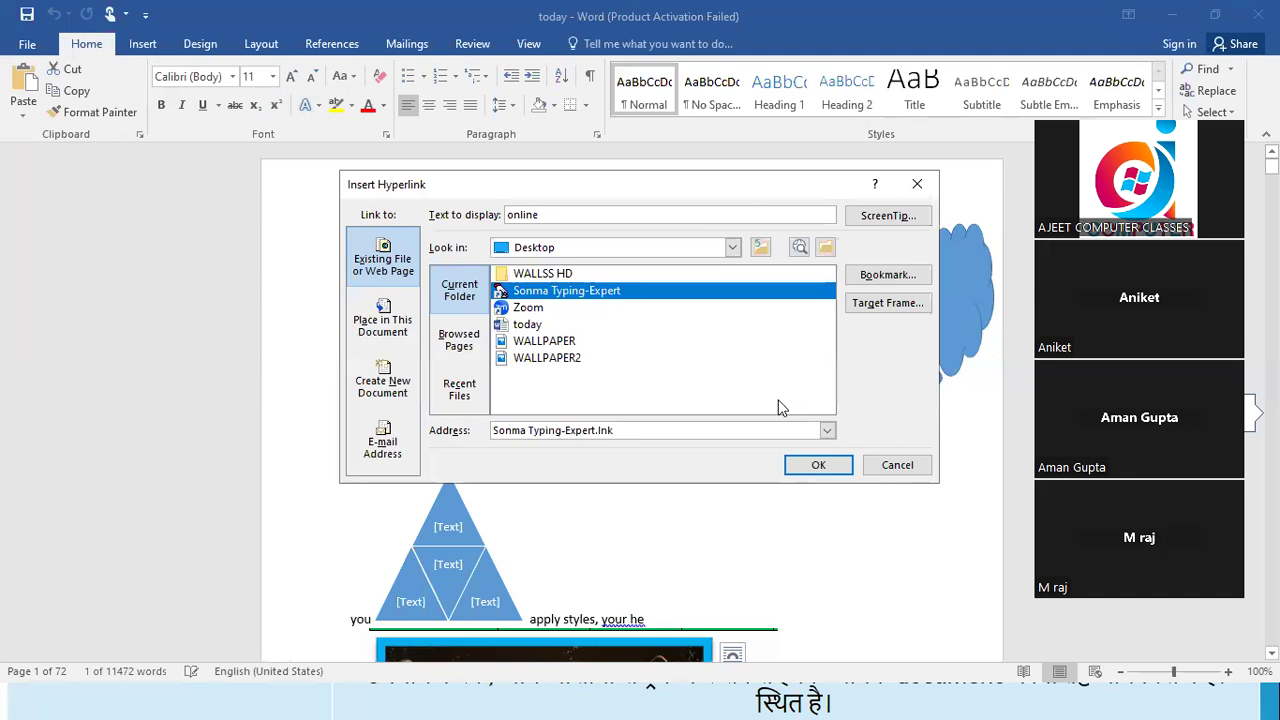
left_click(815, 465)
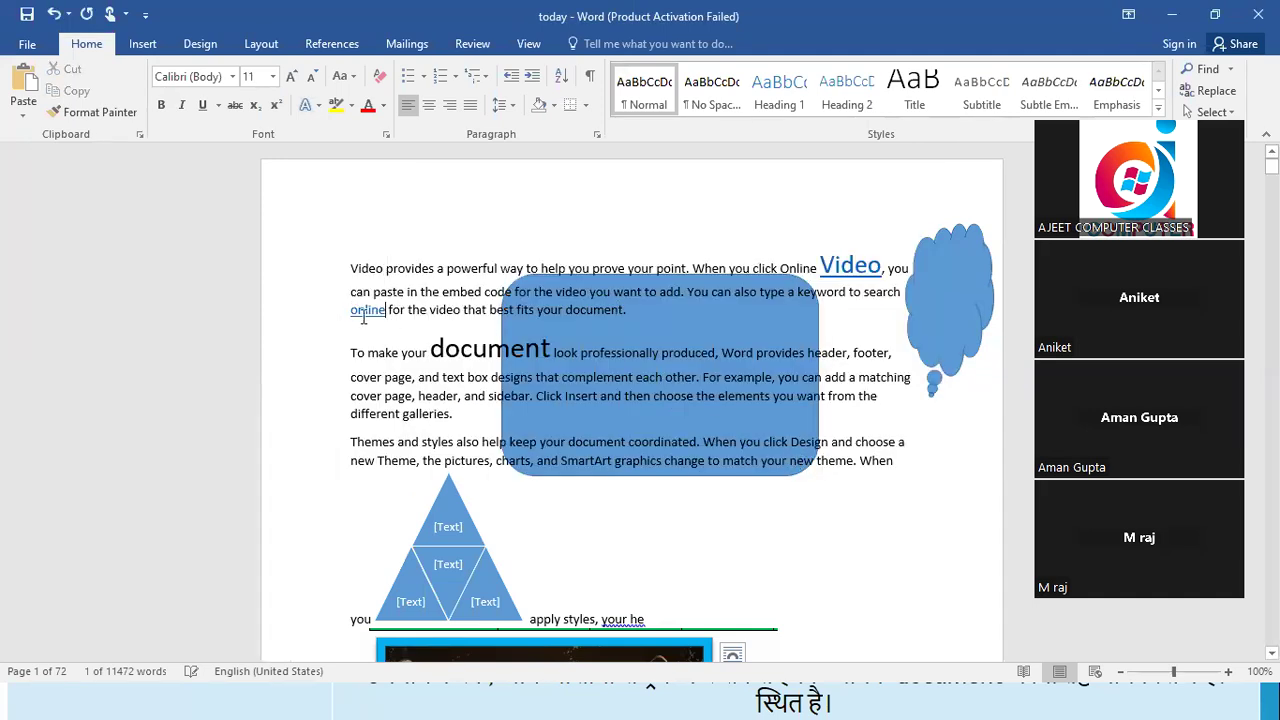
Follow the "online" hyperlink, allow the linked file to open, and close the typing program it launches.
mouse_move(368, 322)
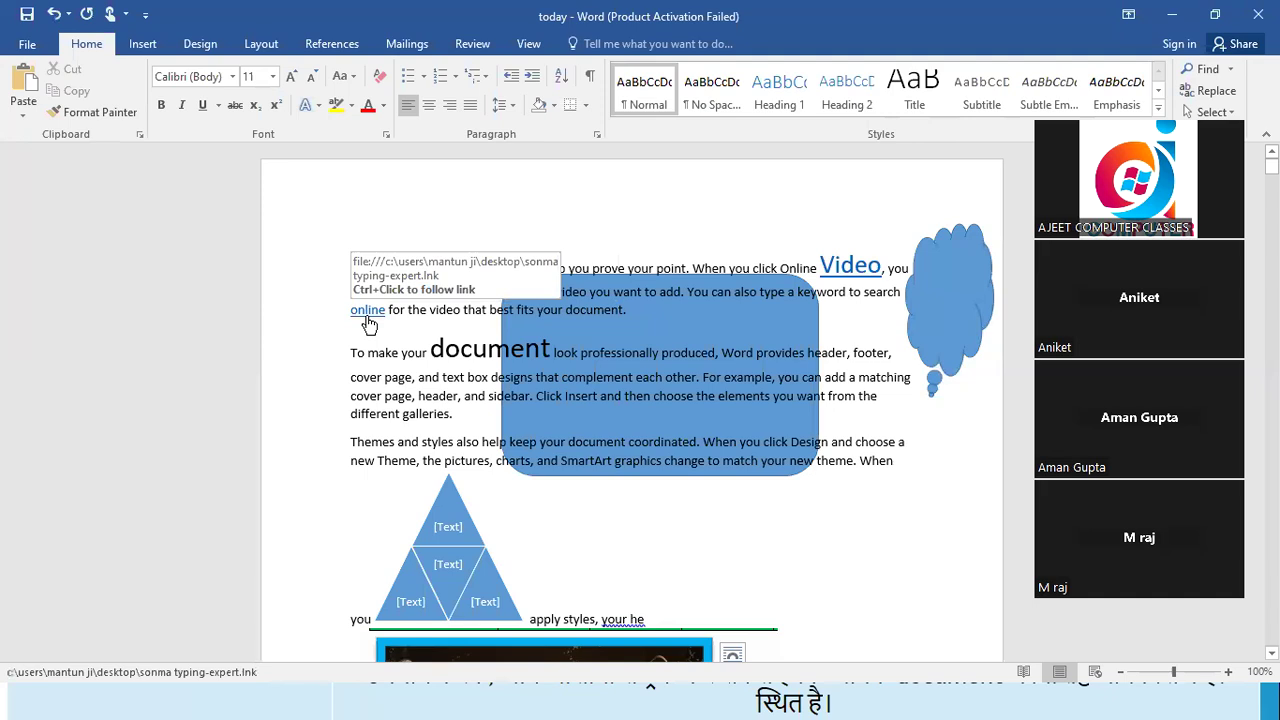
left_click(368, 322, "ctrl")
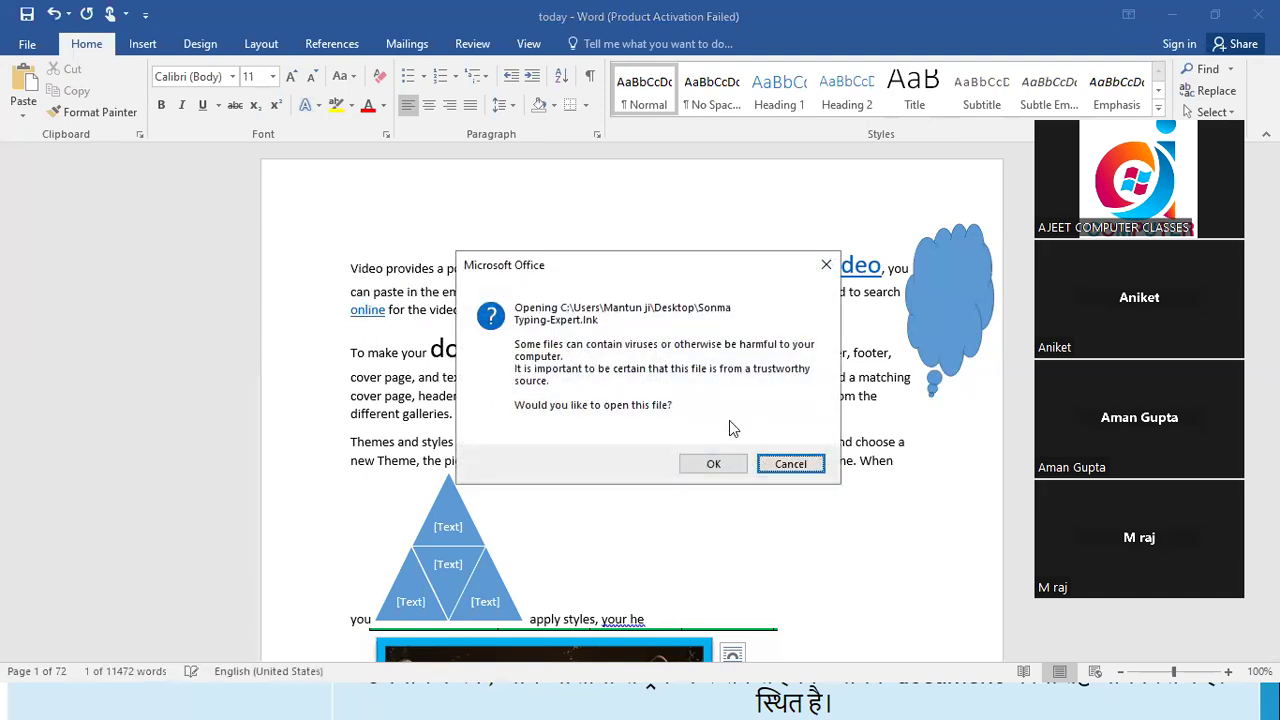
left_click(713, 463)
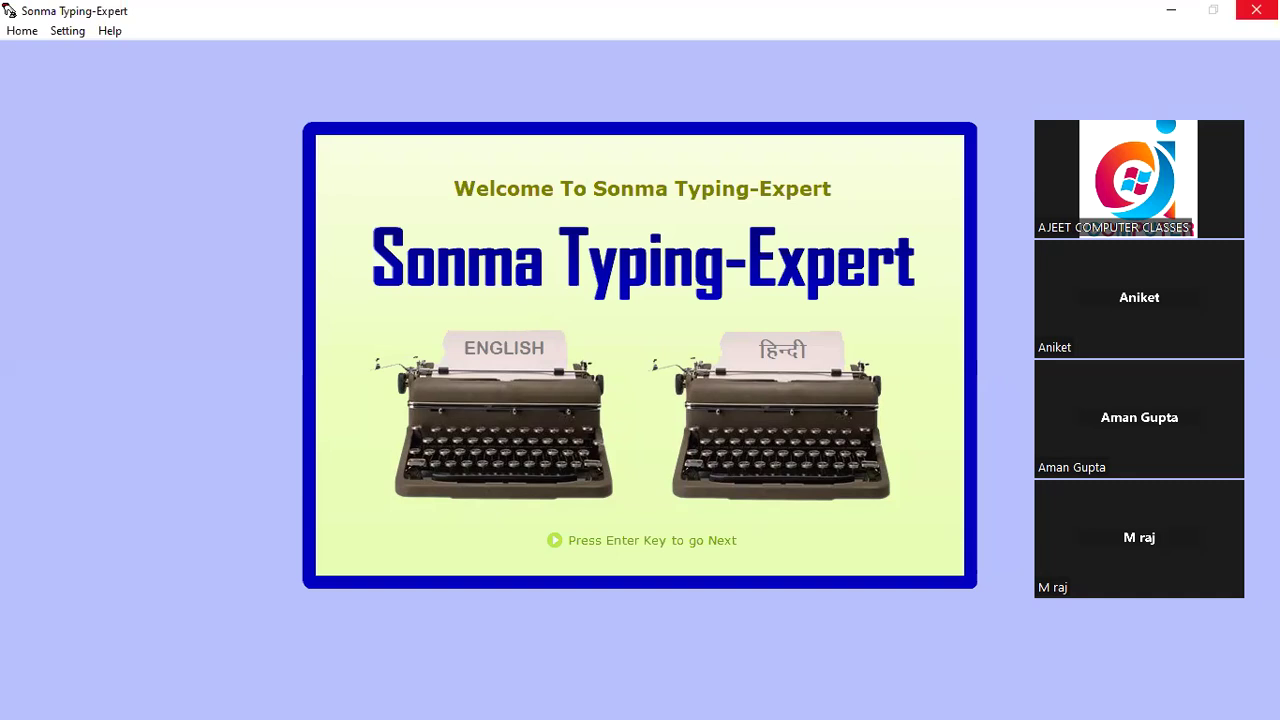
left_click(1256, 10)
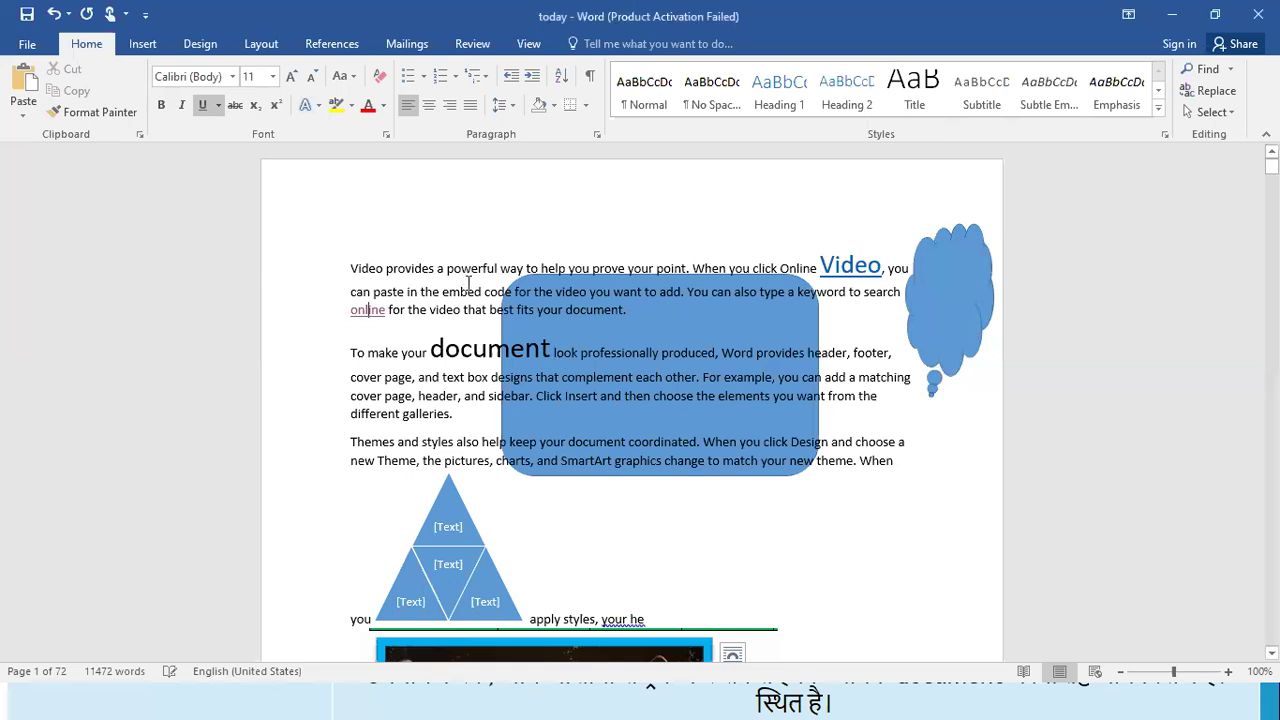
Remove the hyperlinks from the words "online" and "Video" in the first paragraph.
key("ctrl+k")
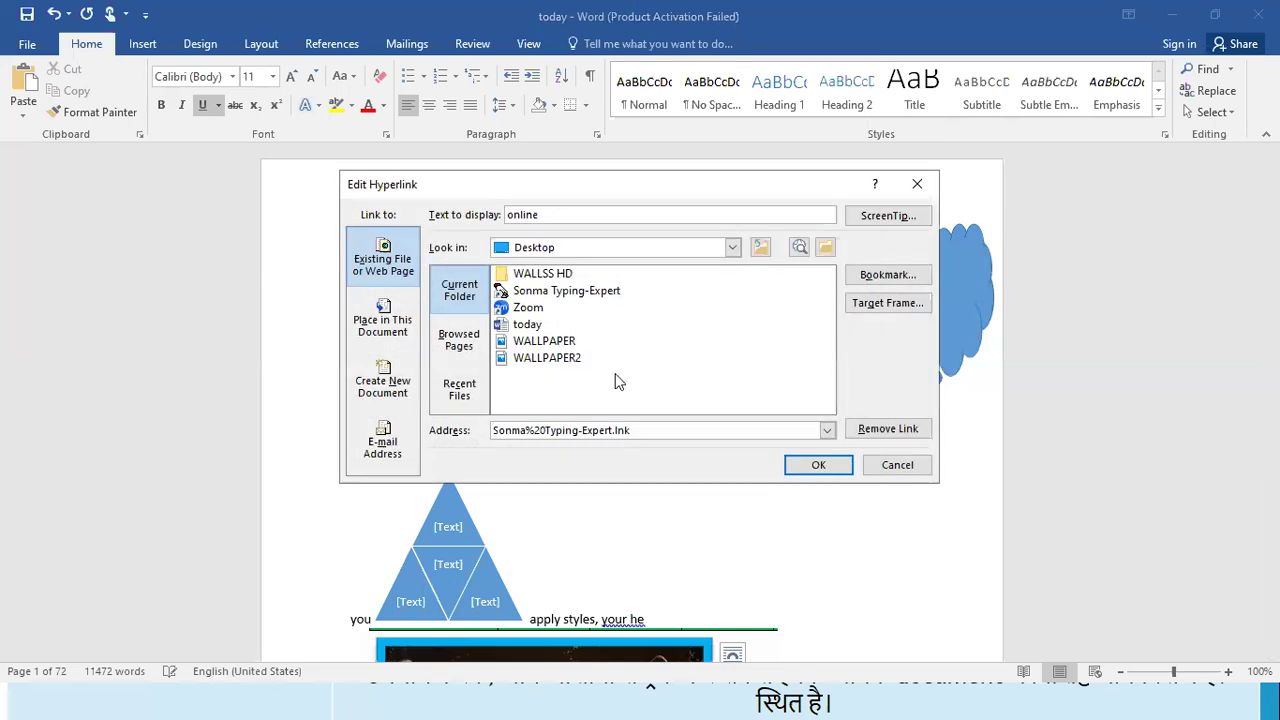
left_click(888, 429)
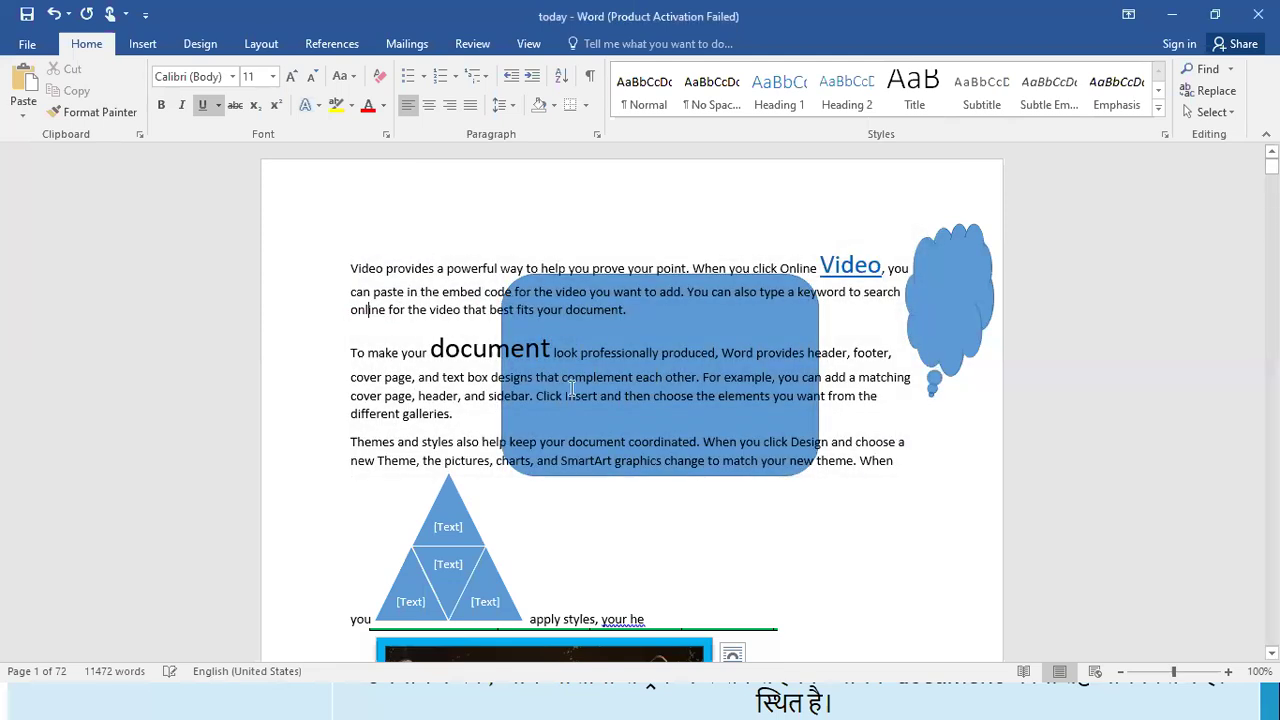
left_click(868, 264)
key("ctrl+k")
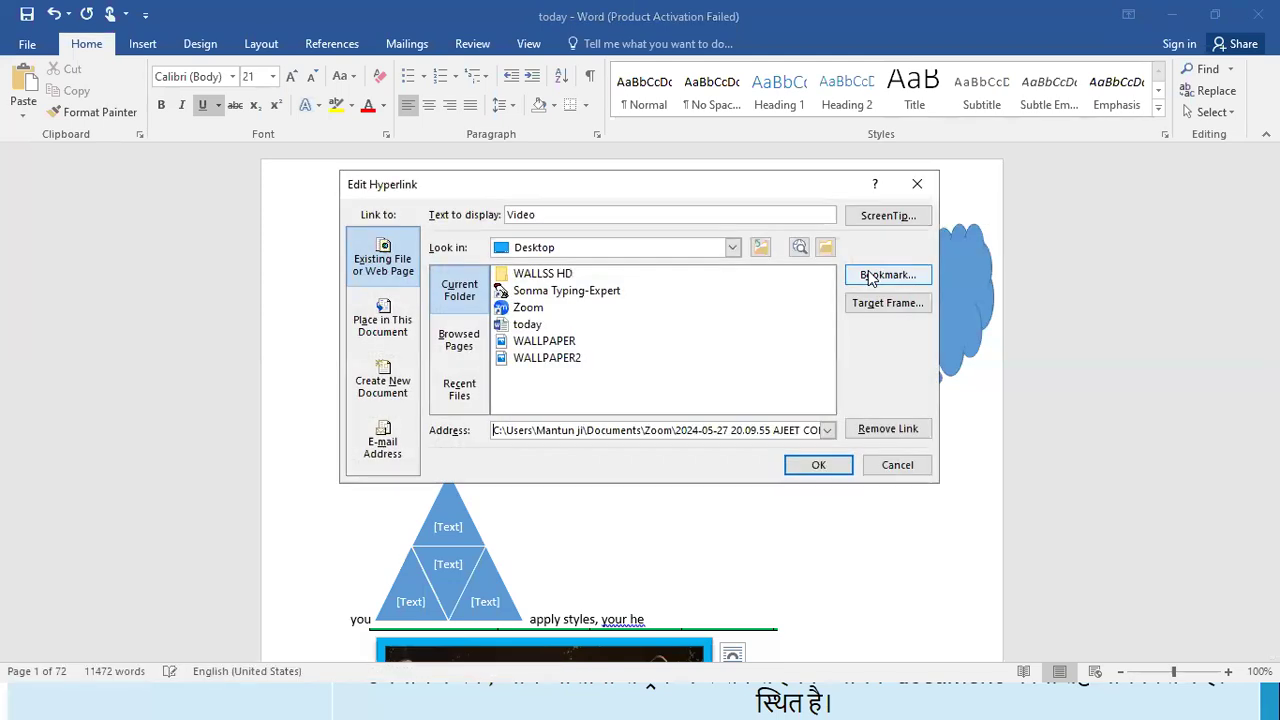
left_click(910, 428)
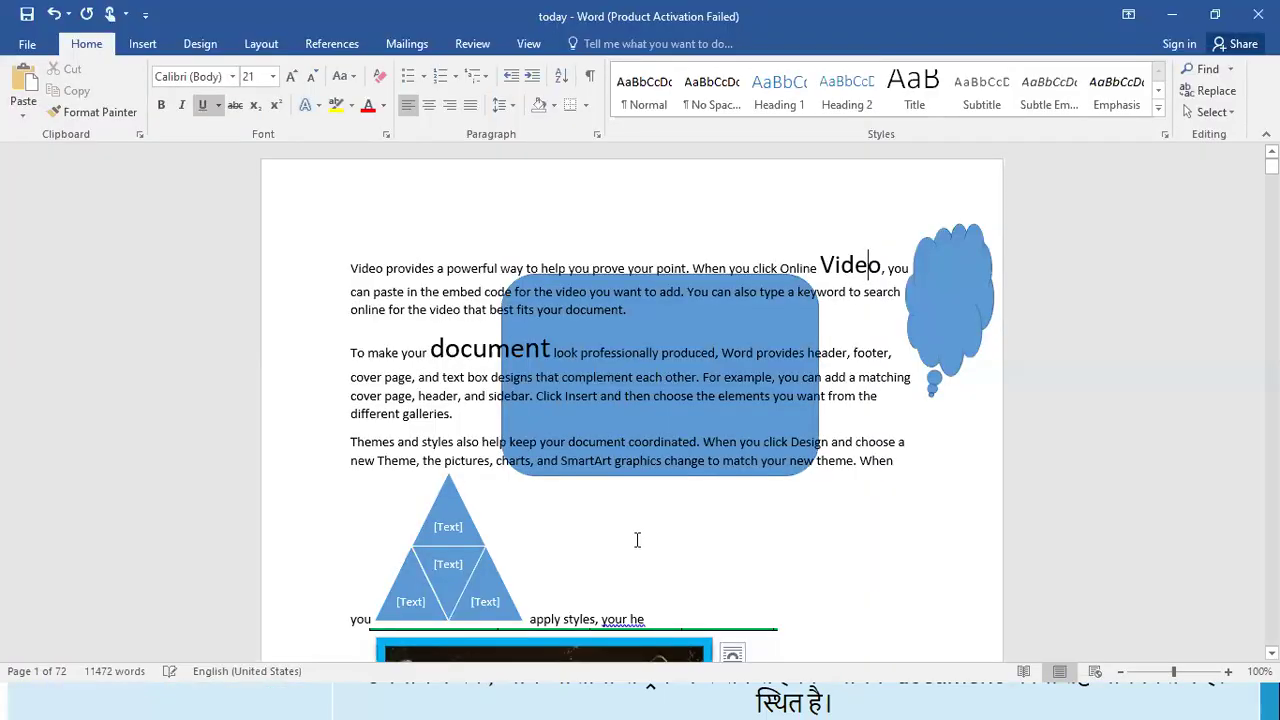
scroll(634, 540, "down", 3)
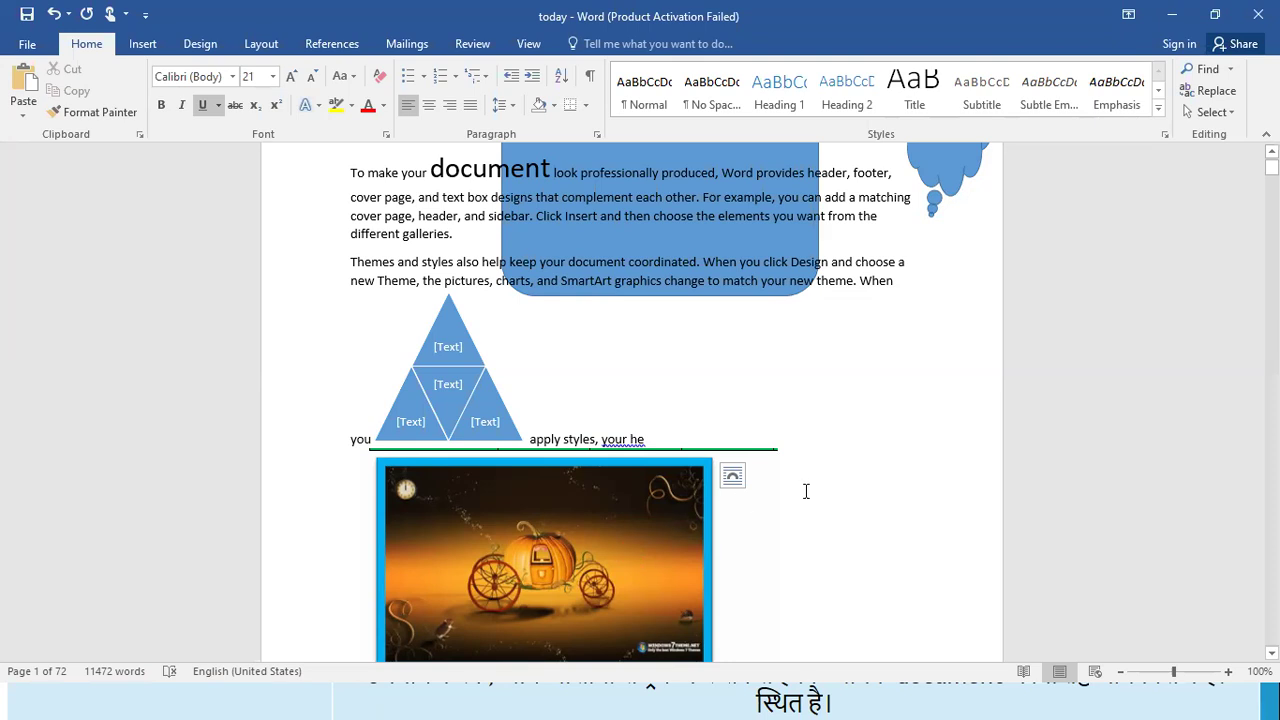
scroll(807, 494, "down", 4)
scroll(807, 494, "down", 10)
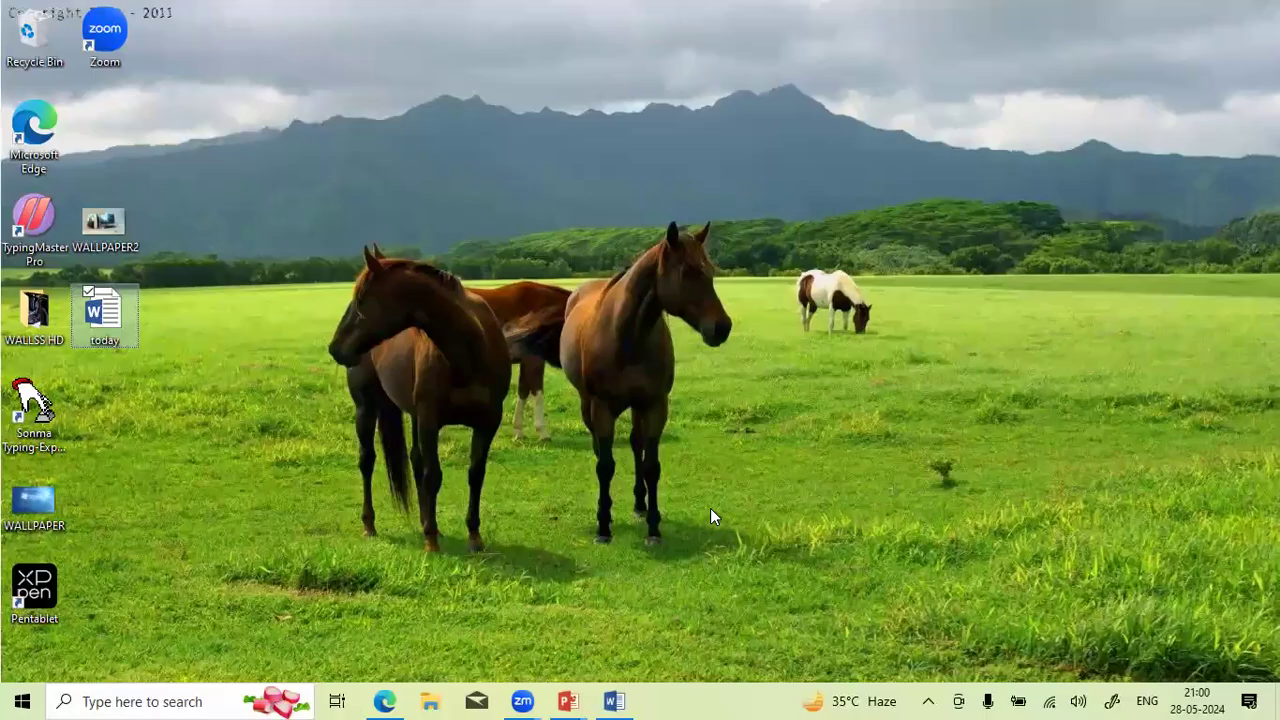
left_click(711, 512)
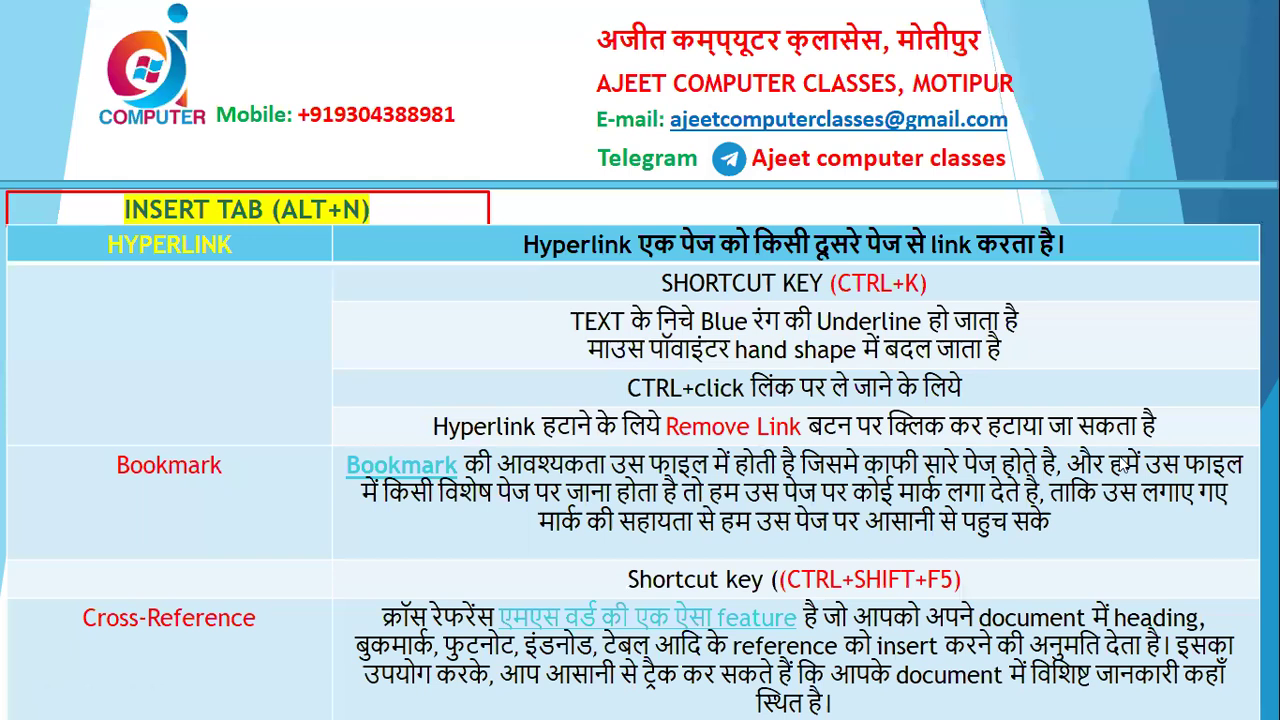
left_click(623, 493)
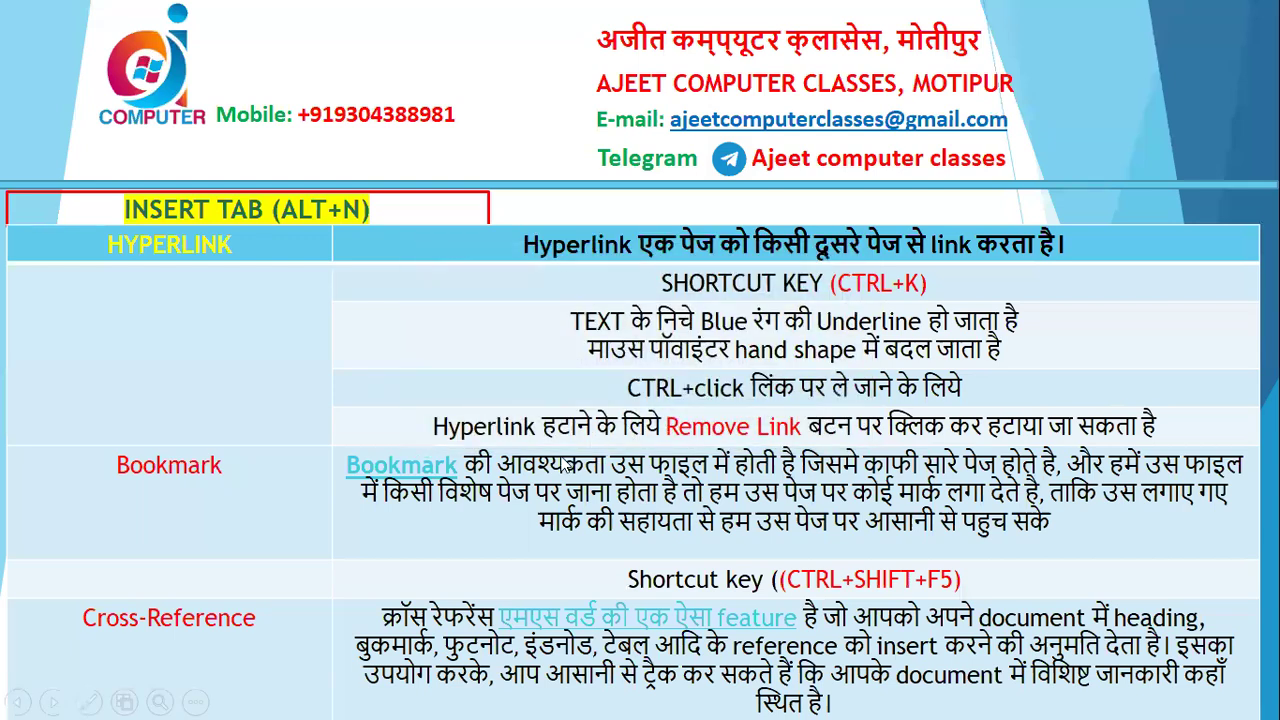
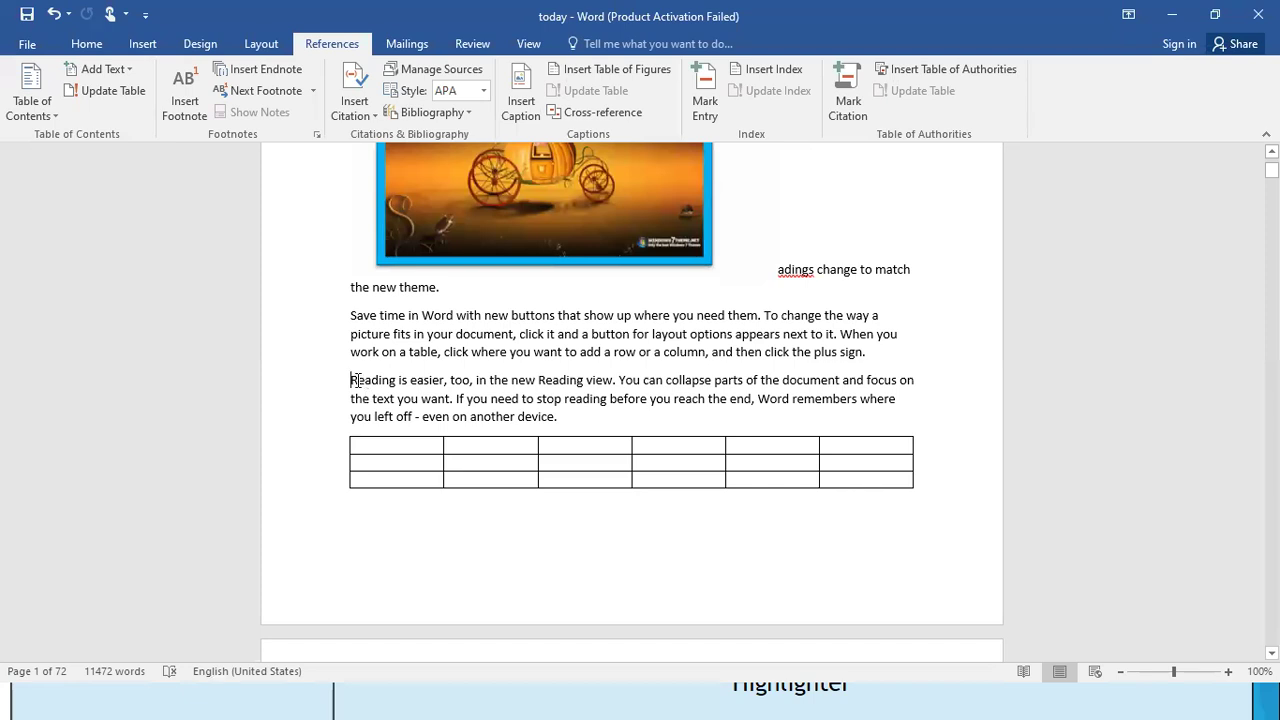
Apply a Dropped drop cap to the paragraph beginning "Reading is easier" above the empty table.
left_click(139, 43)
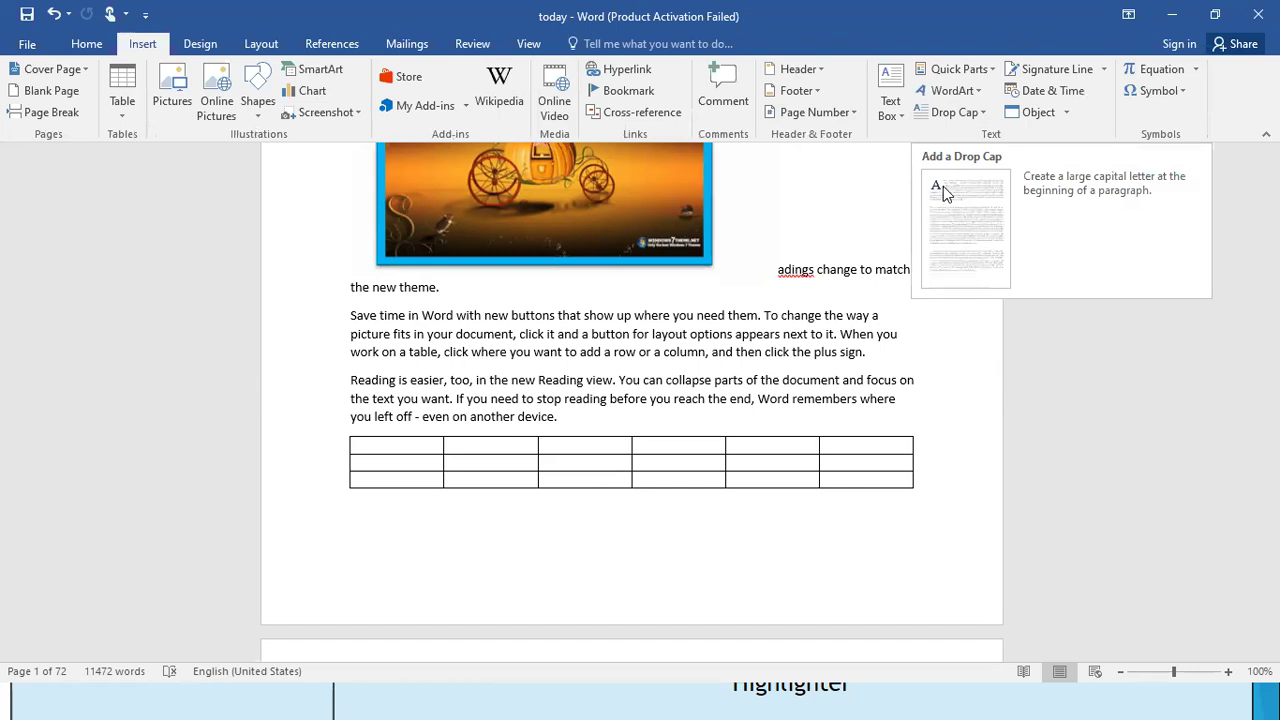
left_click(982, 114)
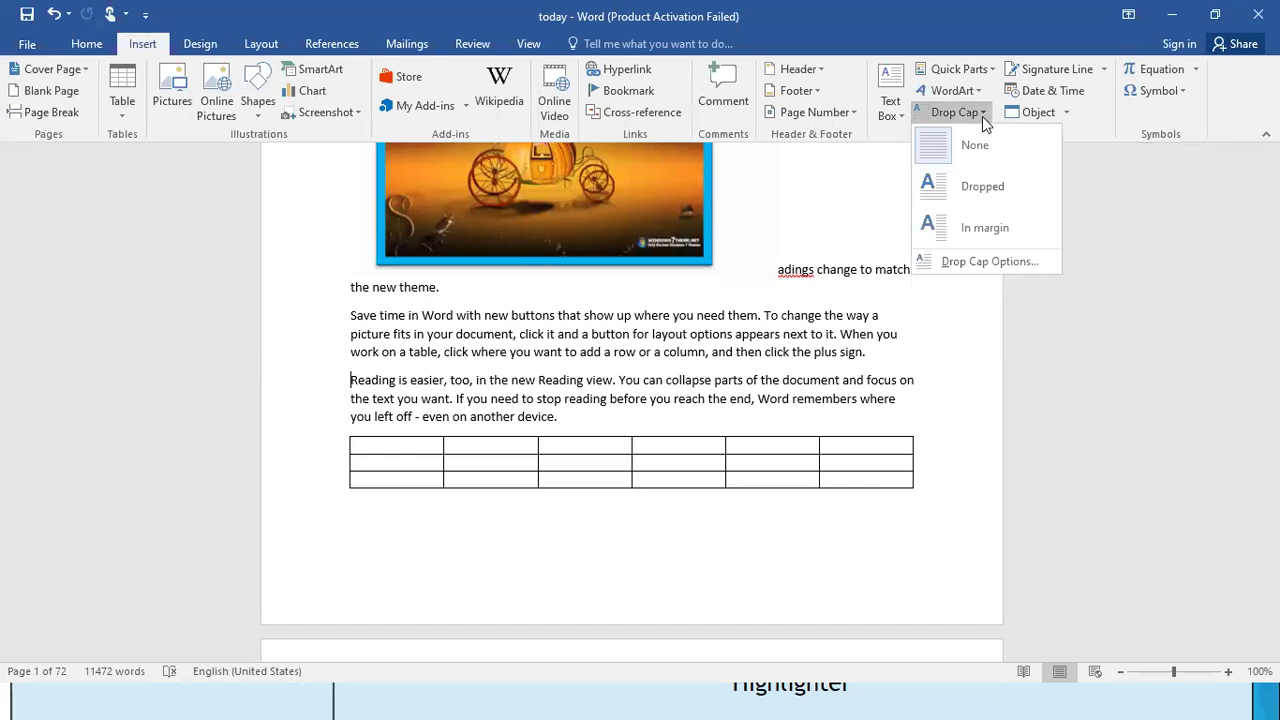
left_click(971, 191)
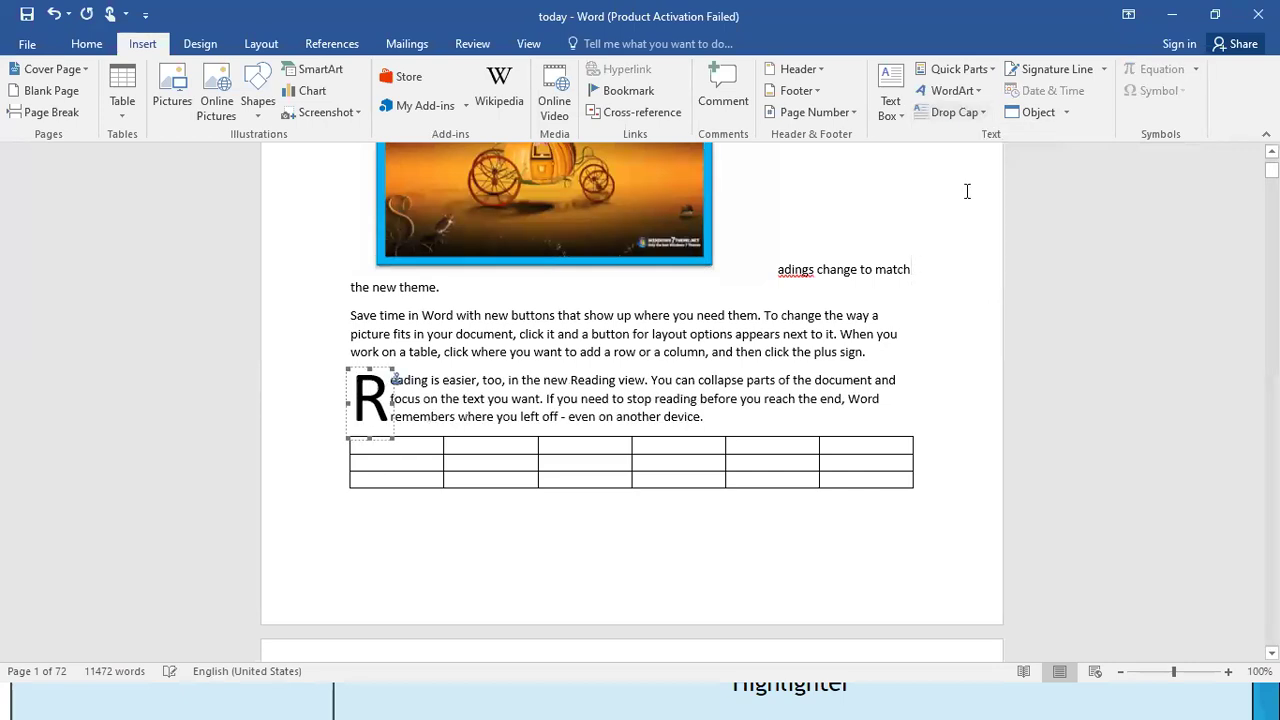
left_click(467, 416)
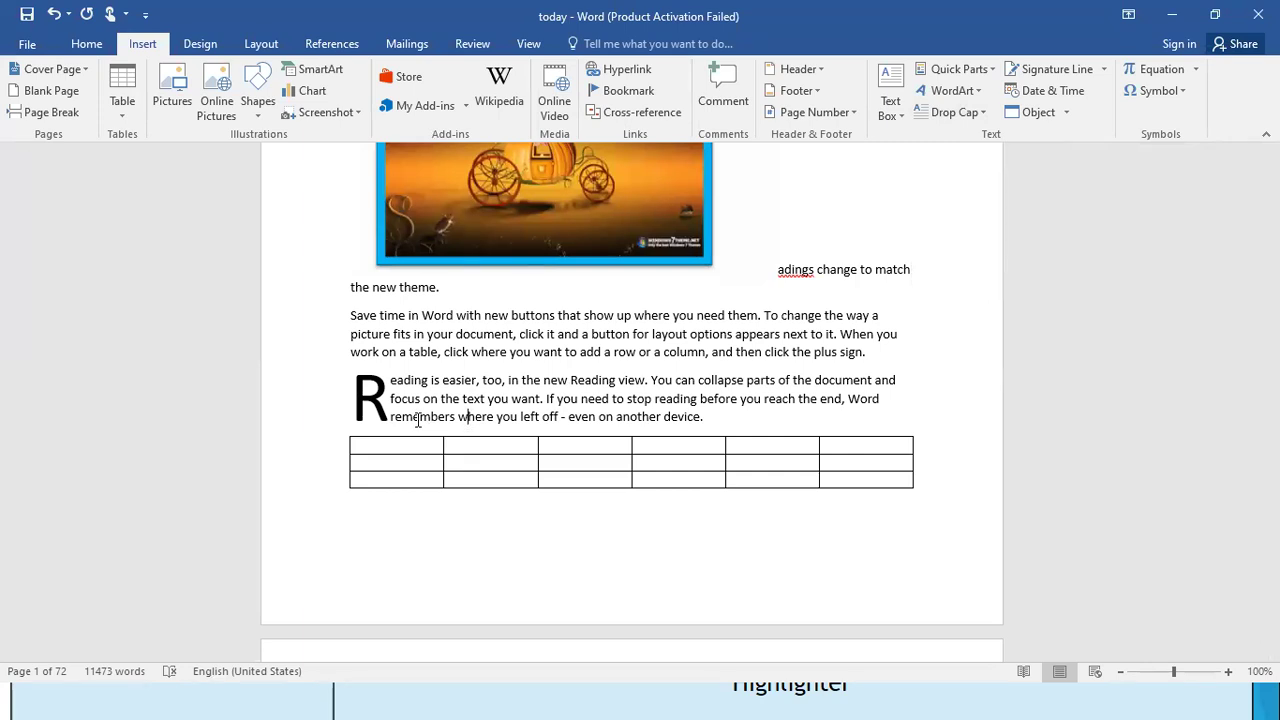
Try to set the drop cap's lines to drop to 11, dismiss the dialog, and minimize the document.
left_click(982, 93)
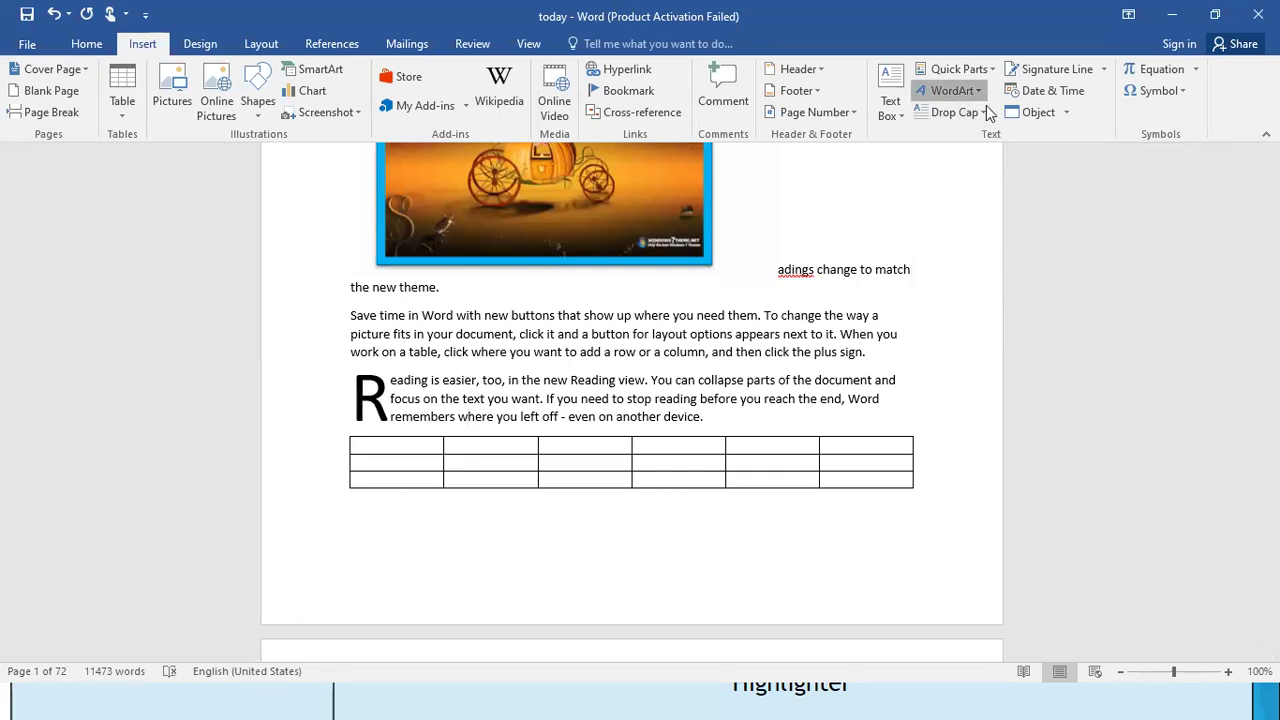
left_click(866, 186)
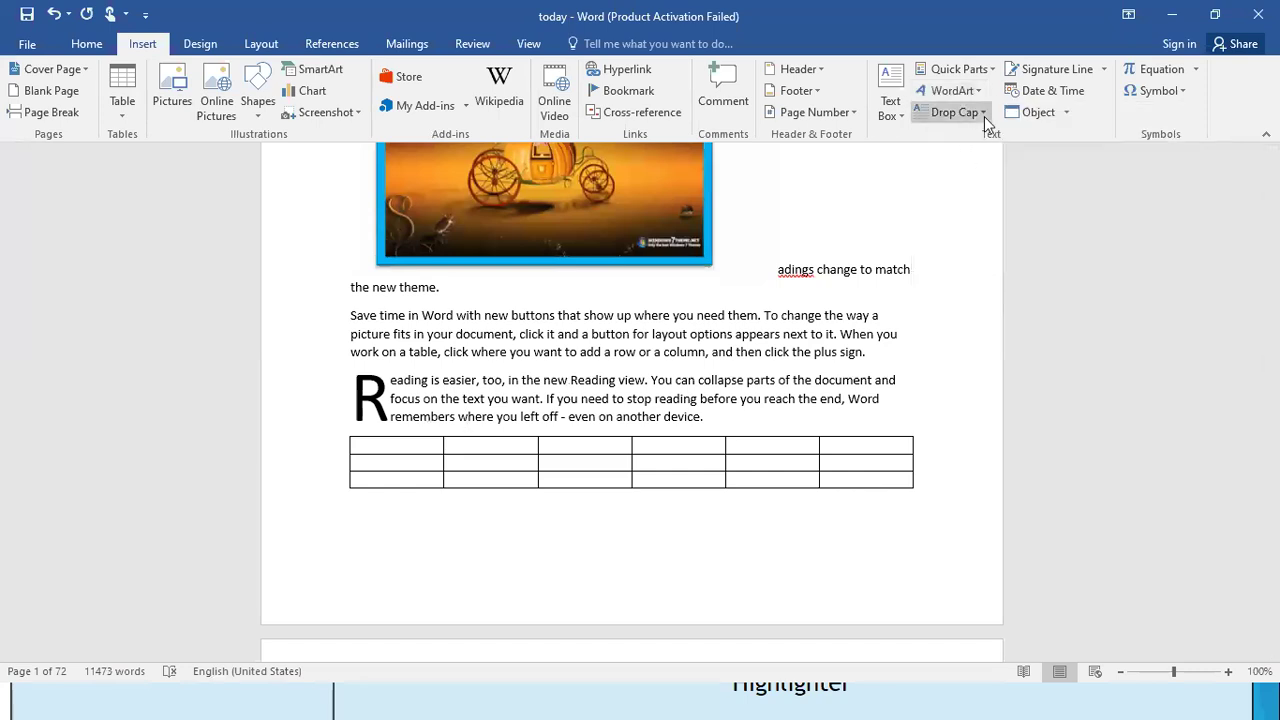
left_click(984, 113)
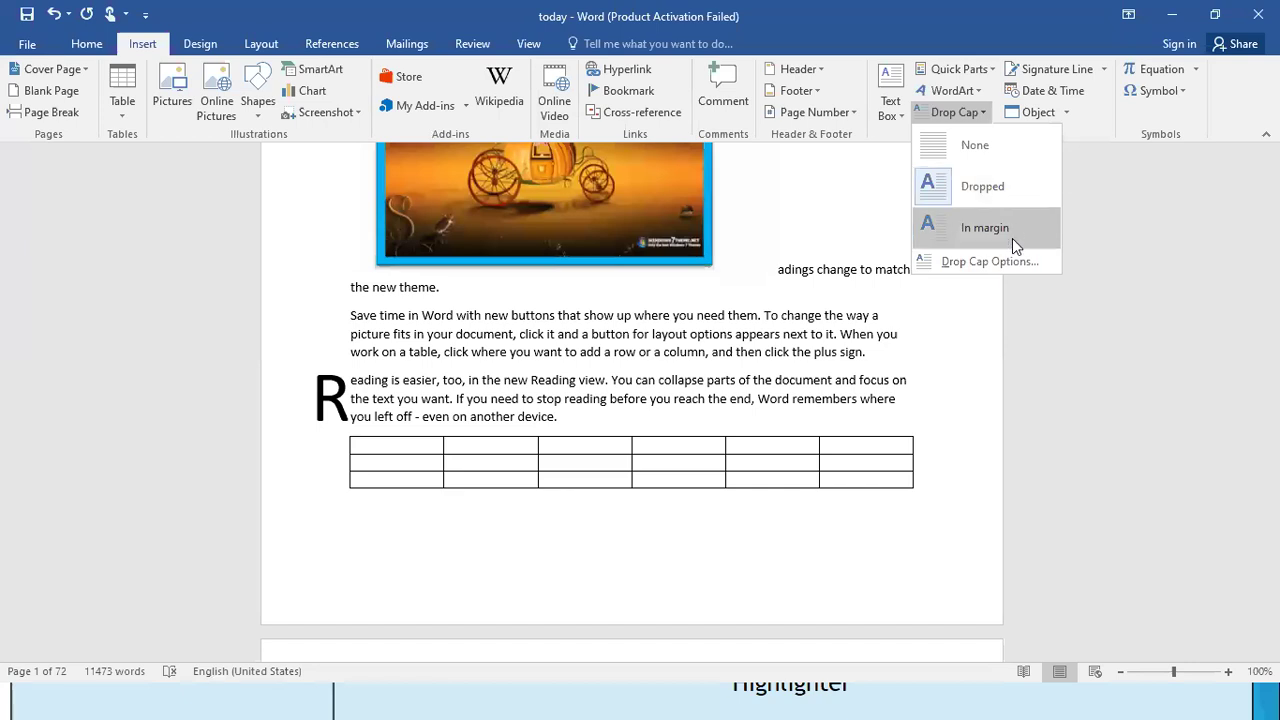
left_click(1010, 265)
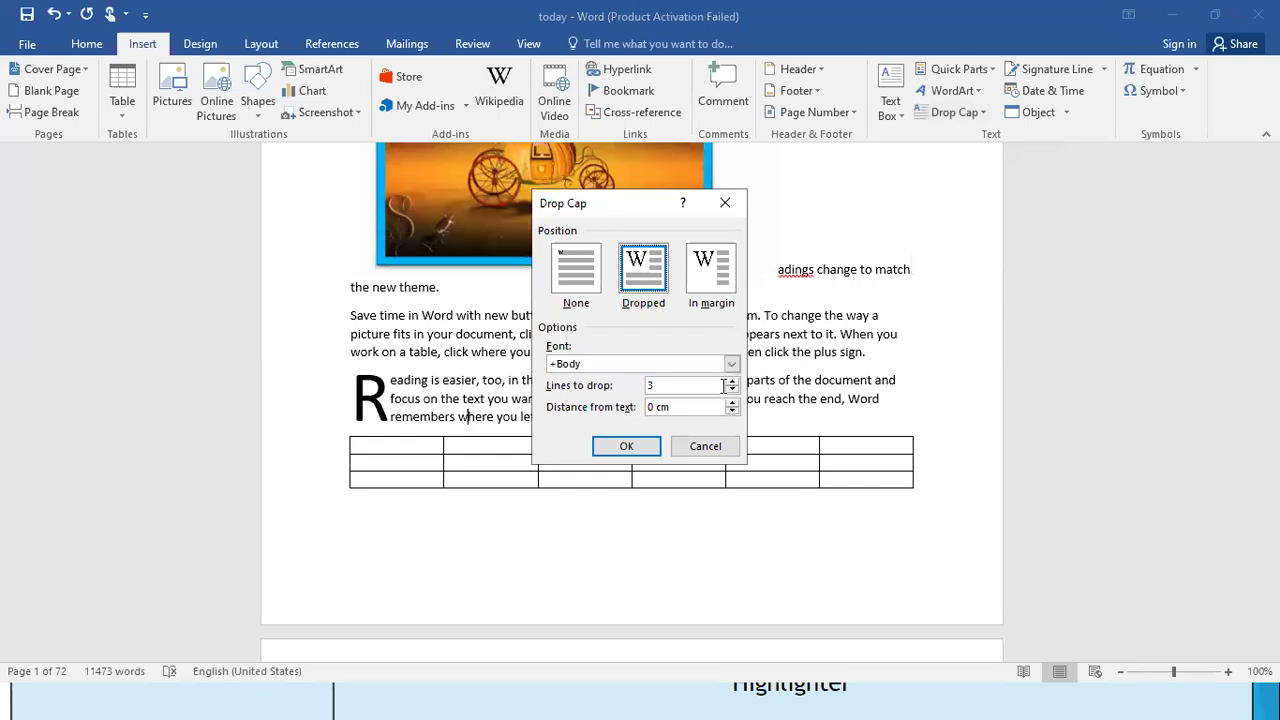
left_click(687, 389)
key("BackSpace")
type("11")
left_click(648, 456)
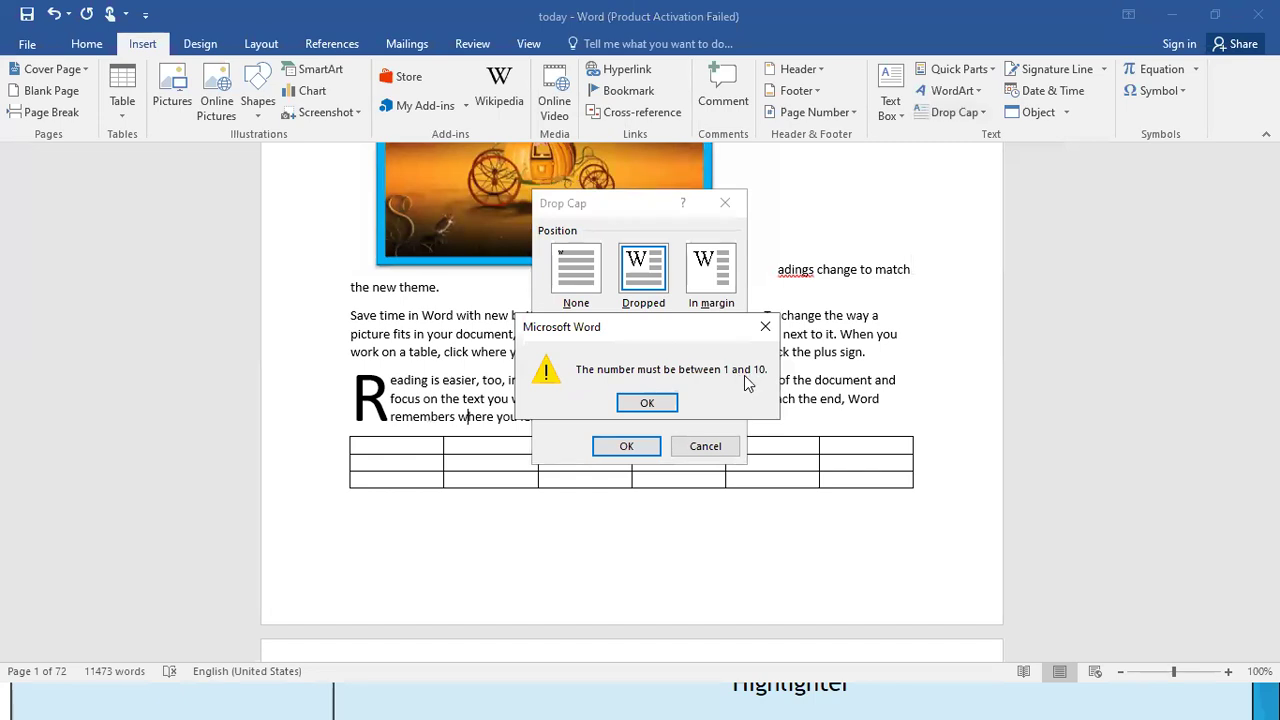
left_click(765, 327)
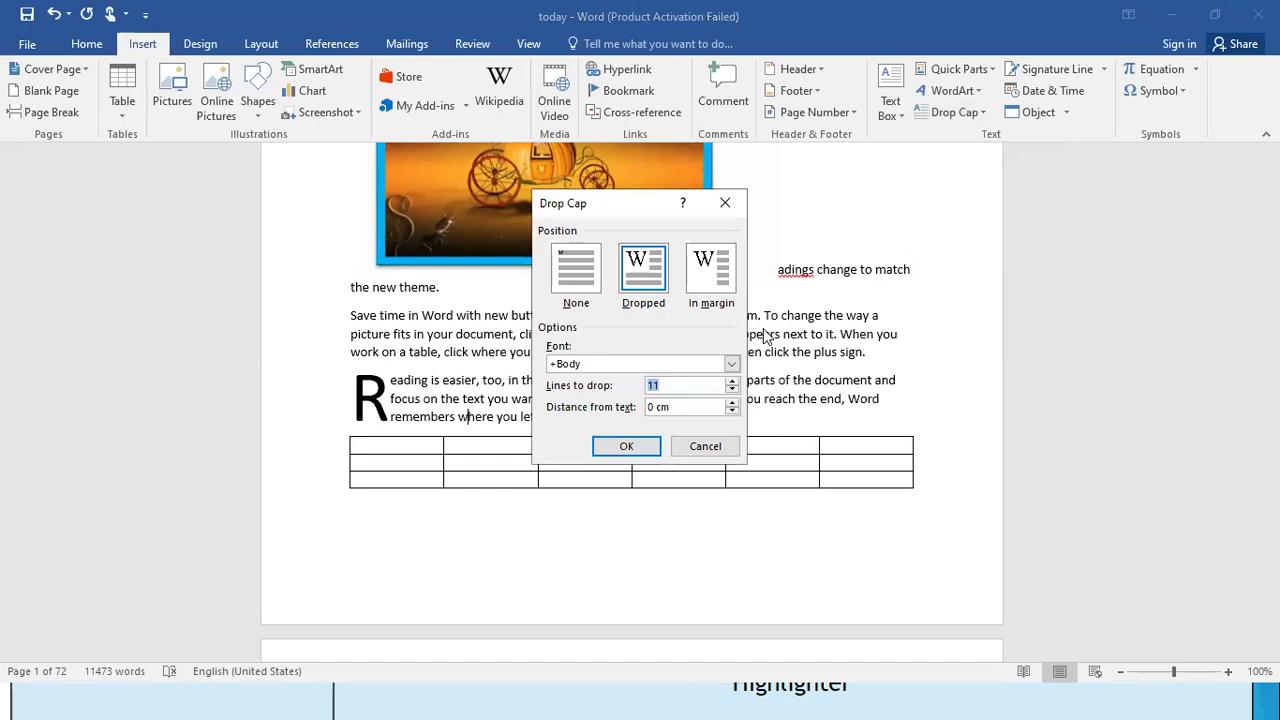
left_click(692, 446)
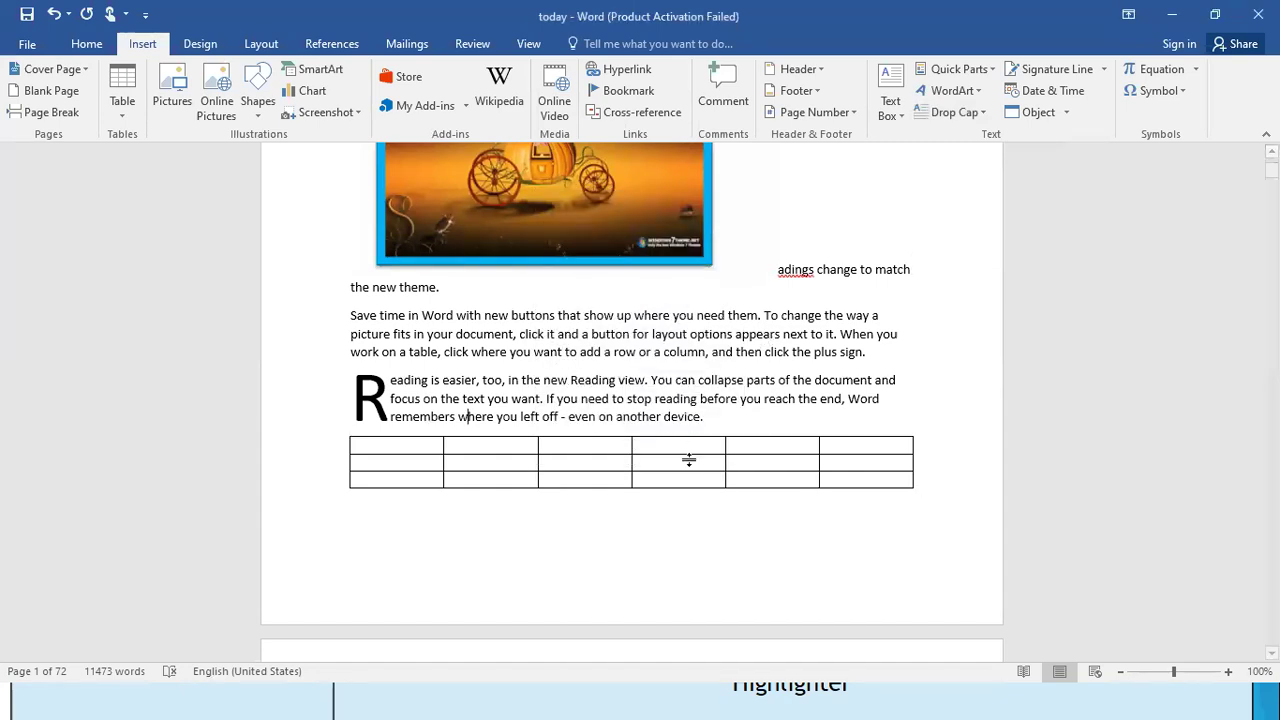
left_click(1172, 15)
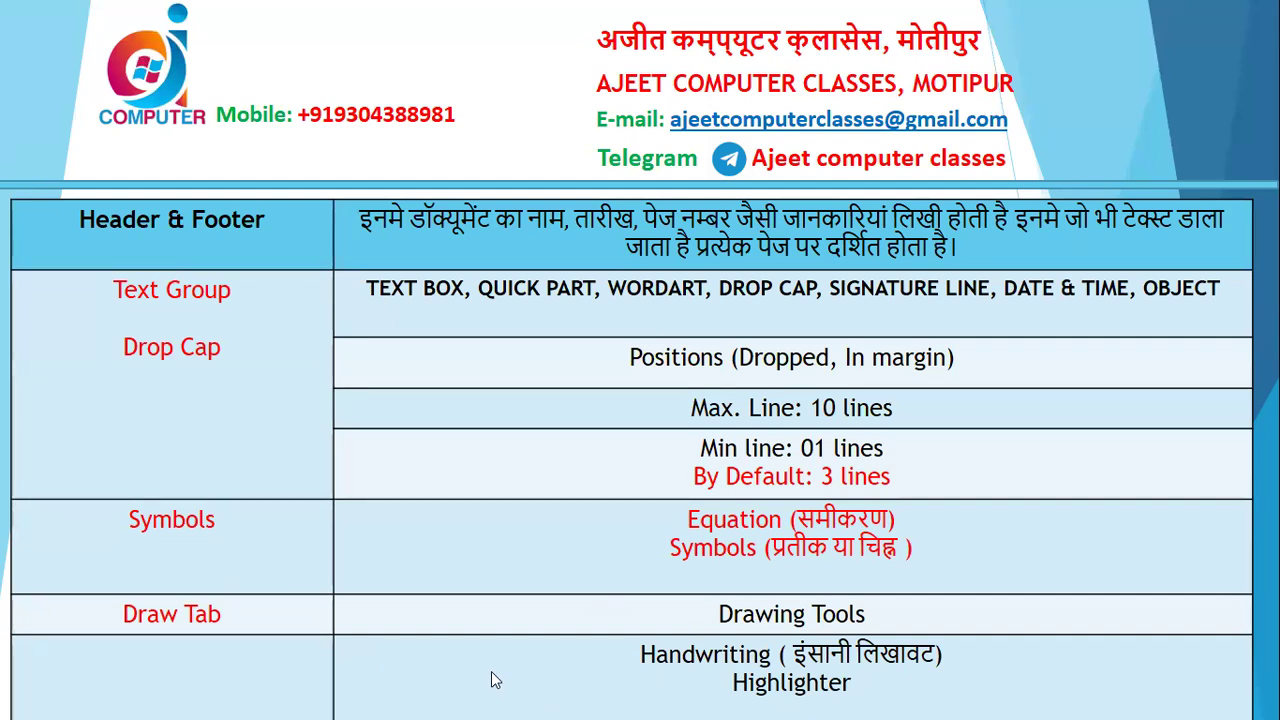
Switch back to the "today" document, insert the Binomial Theorem equation, and move it into the first cell of the table's last row.
key("super+d")
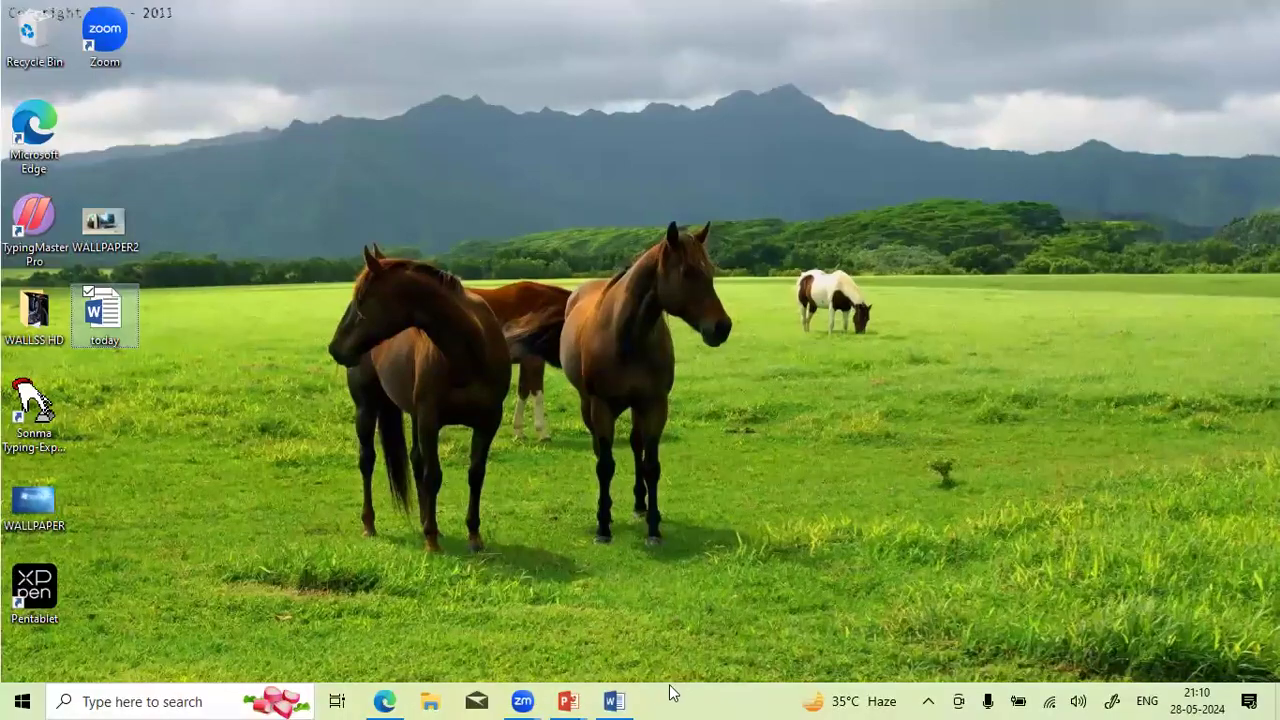
left_click(620, 700)
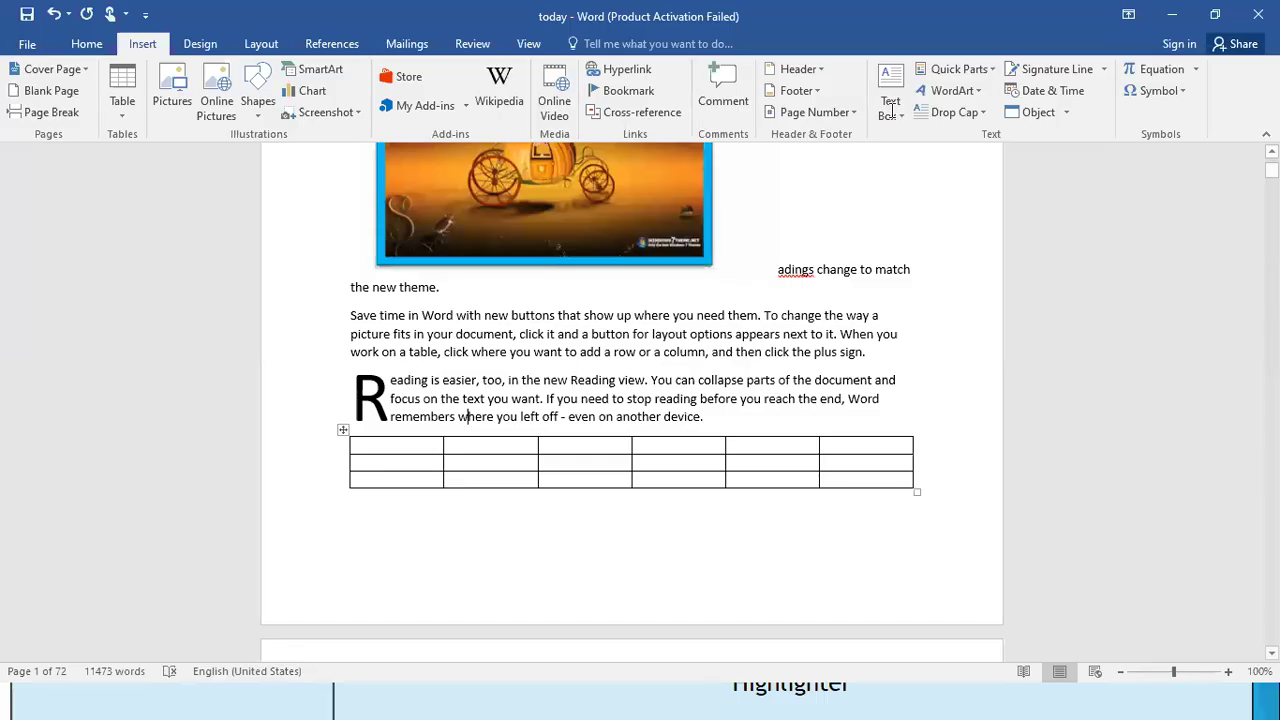
left_click(1195, 69)
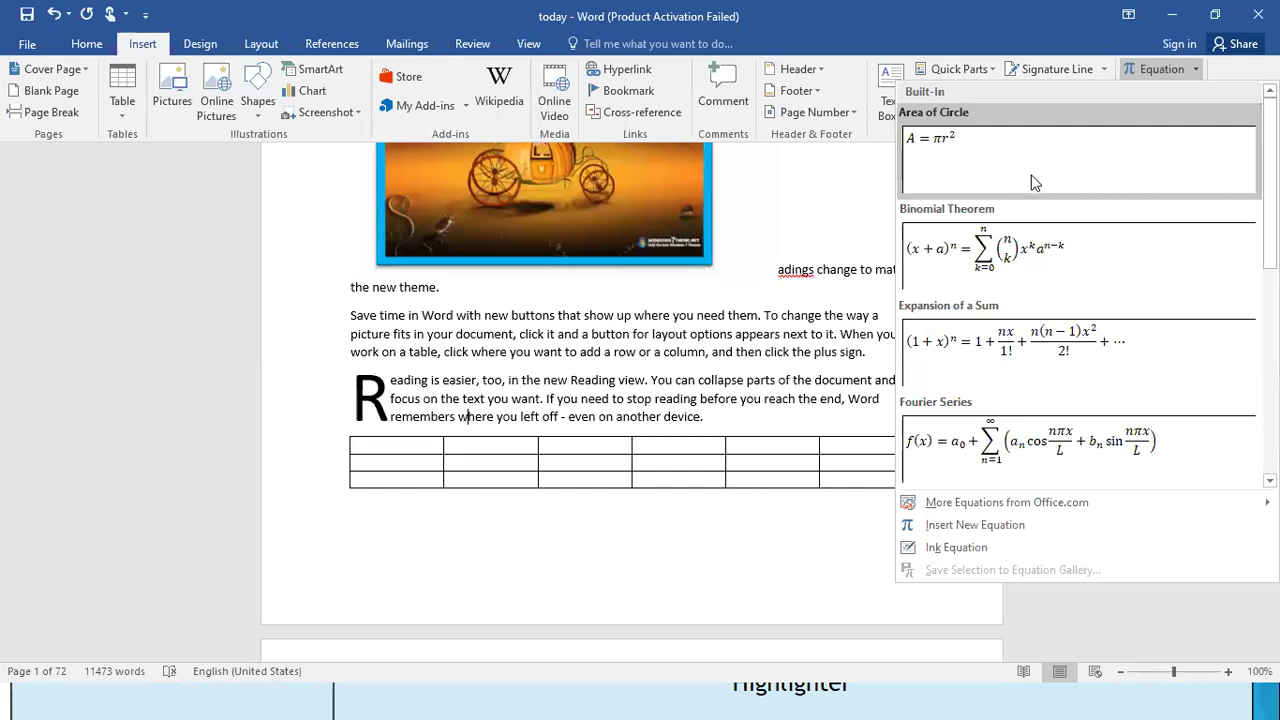
left_click(1020, 262)
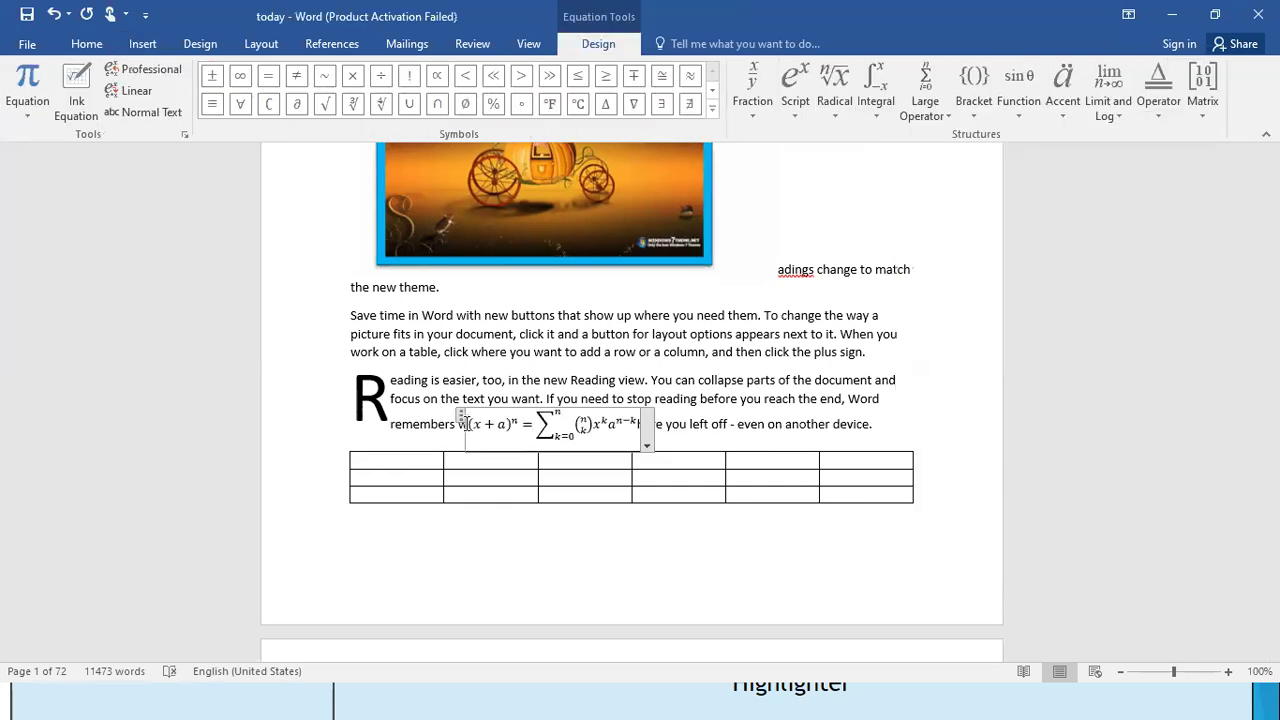
left_click(465, 422)
left_click_drag(465, 422, 355, 480)
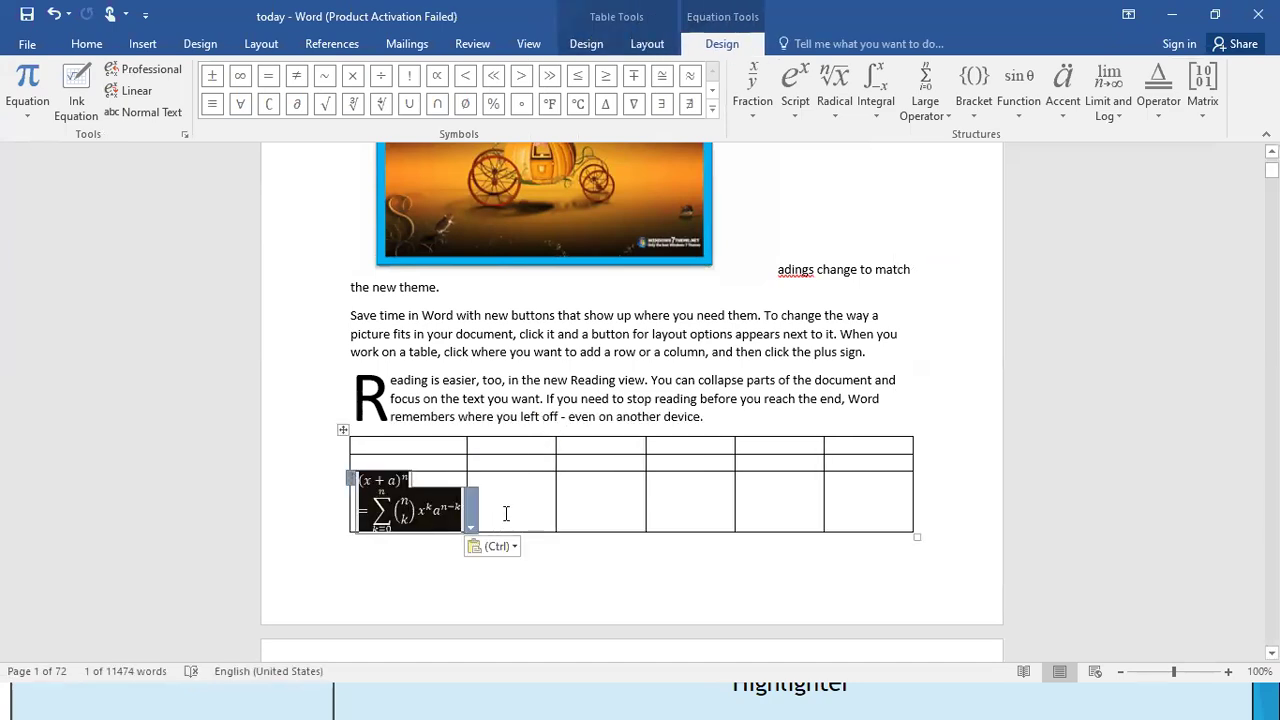
Create a new blank document.
scroll(507, 512, "down", 15)
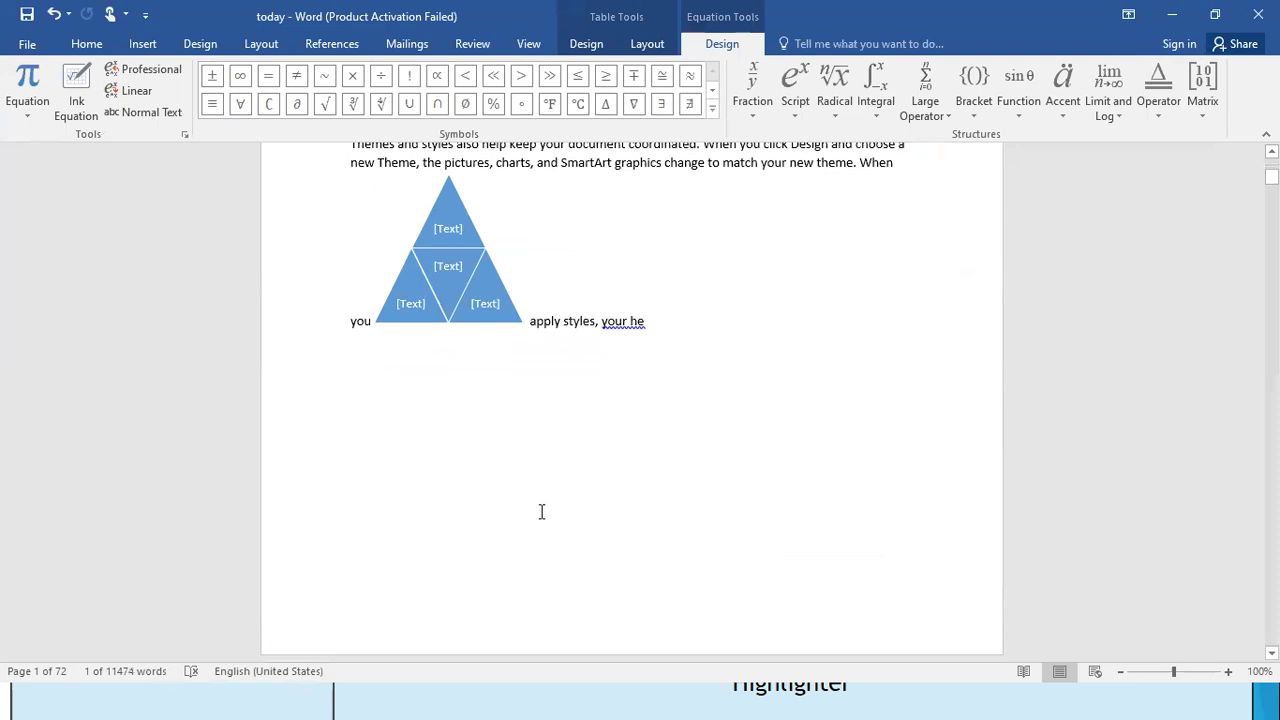
left_click(540, 511)
scroll(542, 520, "up", 3)
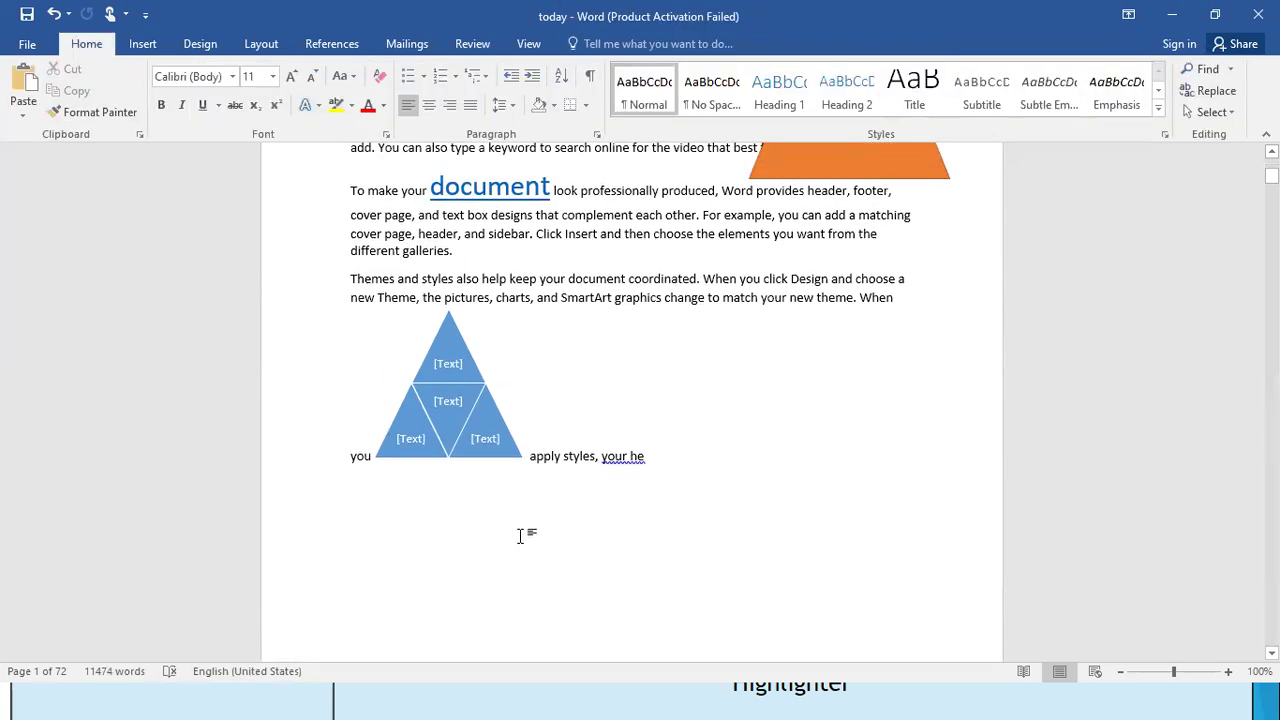
left_click(682, 457)
key("ctrl+Return")
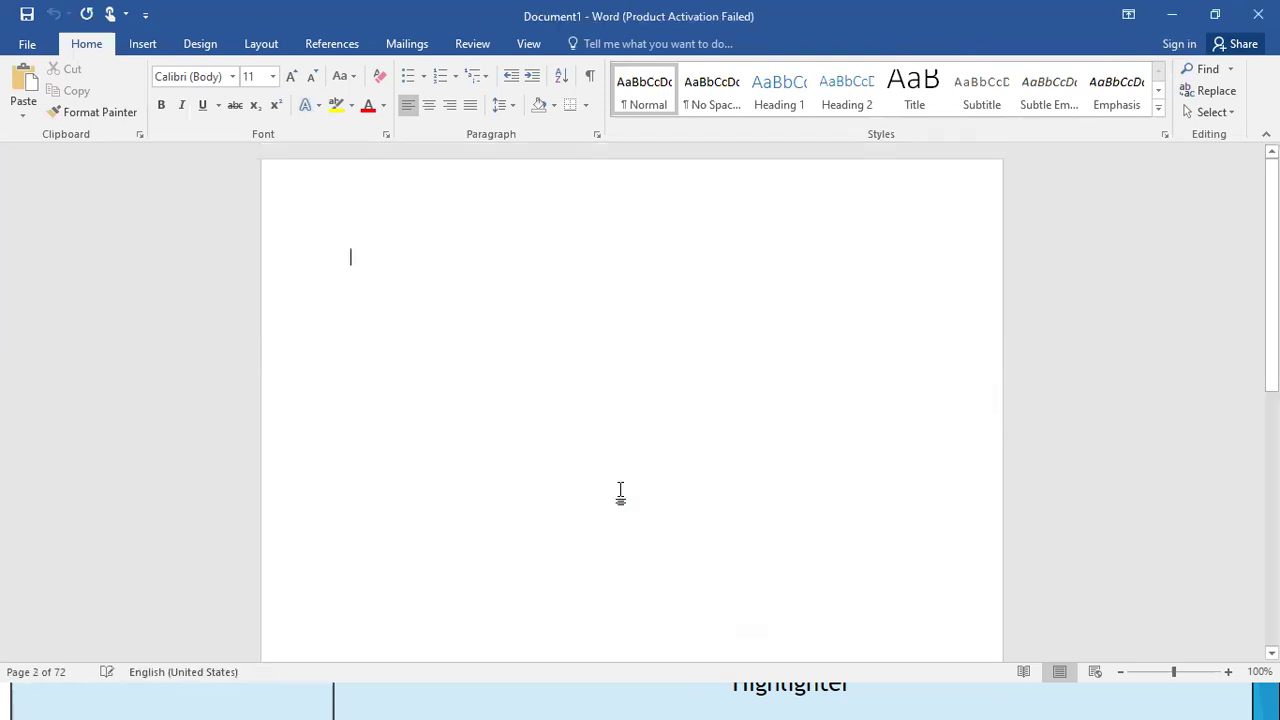
Insert the built-in Area of Circle equation at the beginning of the blank document.
left_click(162, 43)
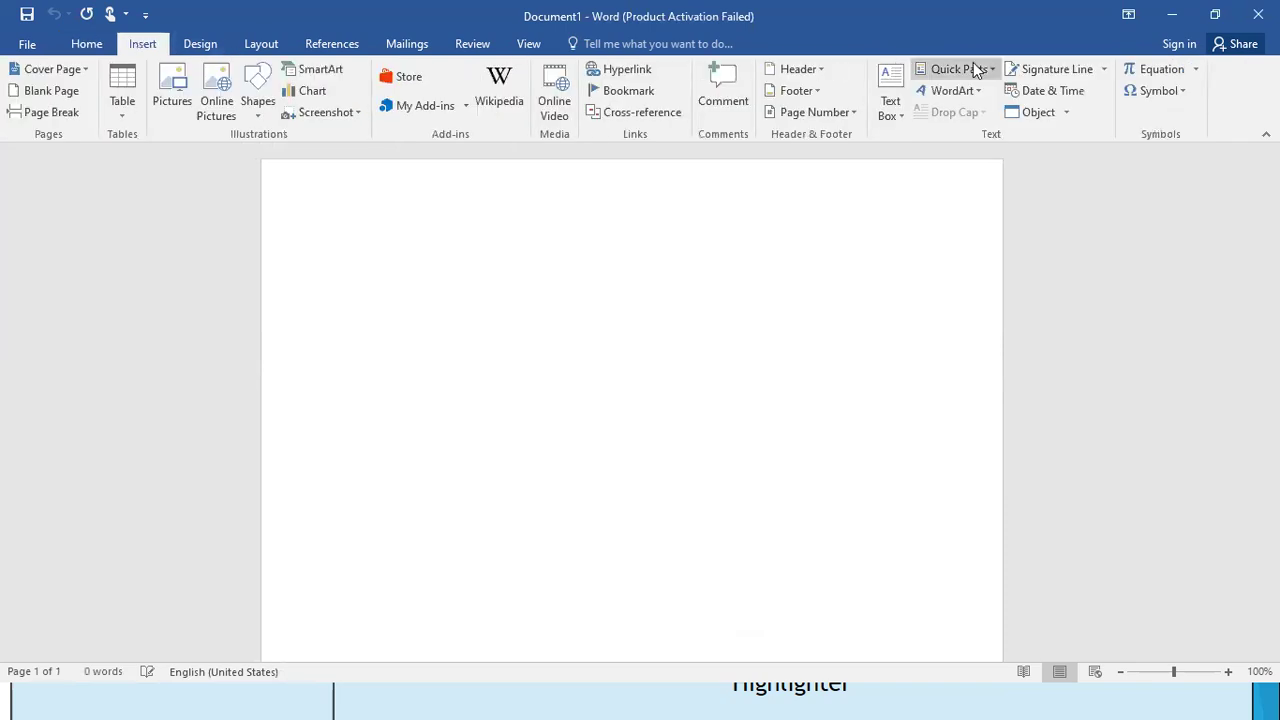
left_click(1195, 70)
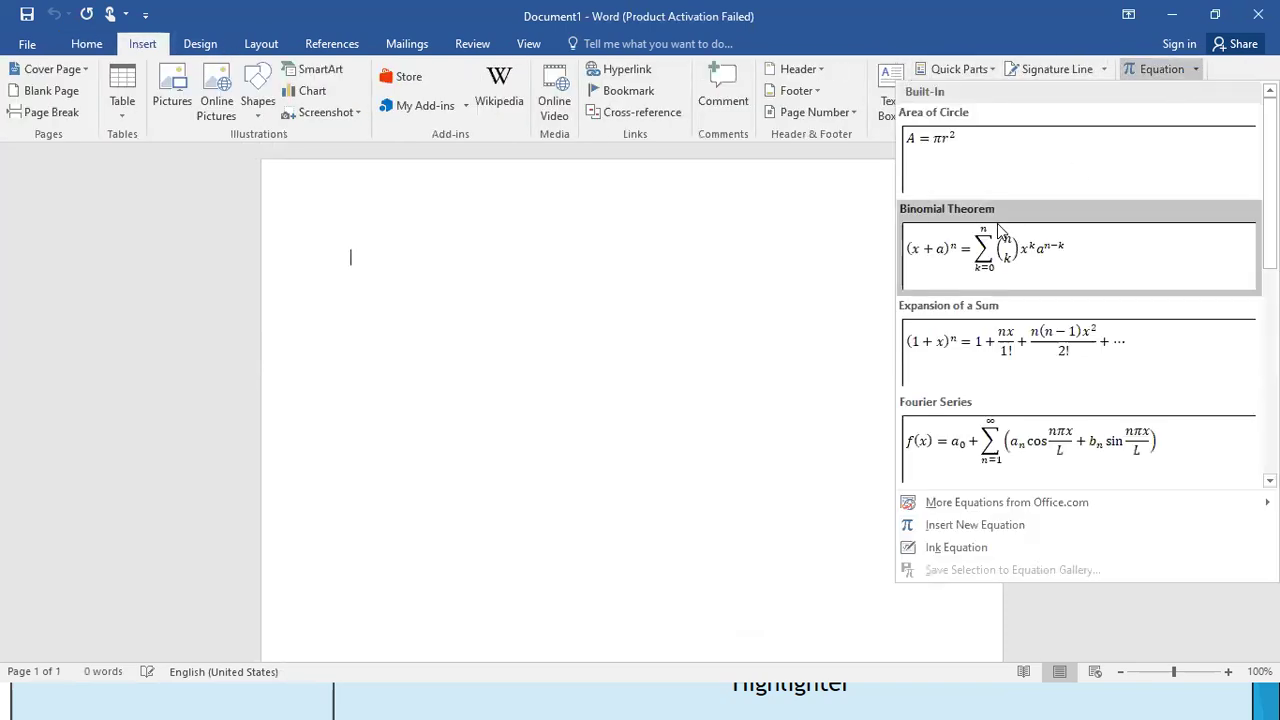
left_click(952, 160)
left_click(691, 329)
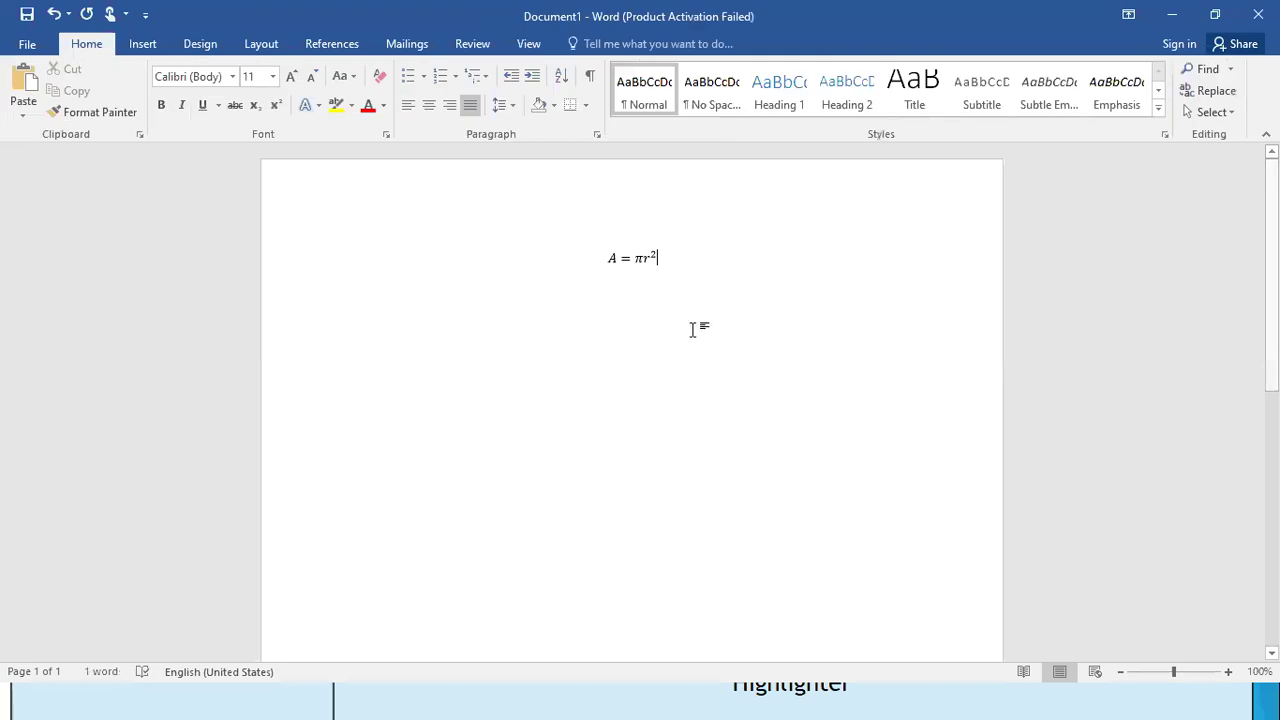
left_click(545, 283)
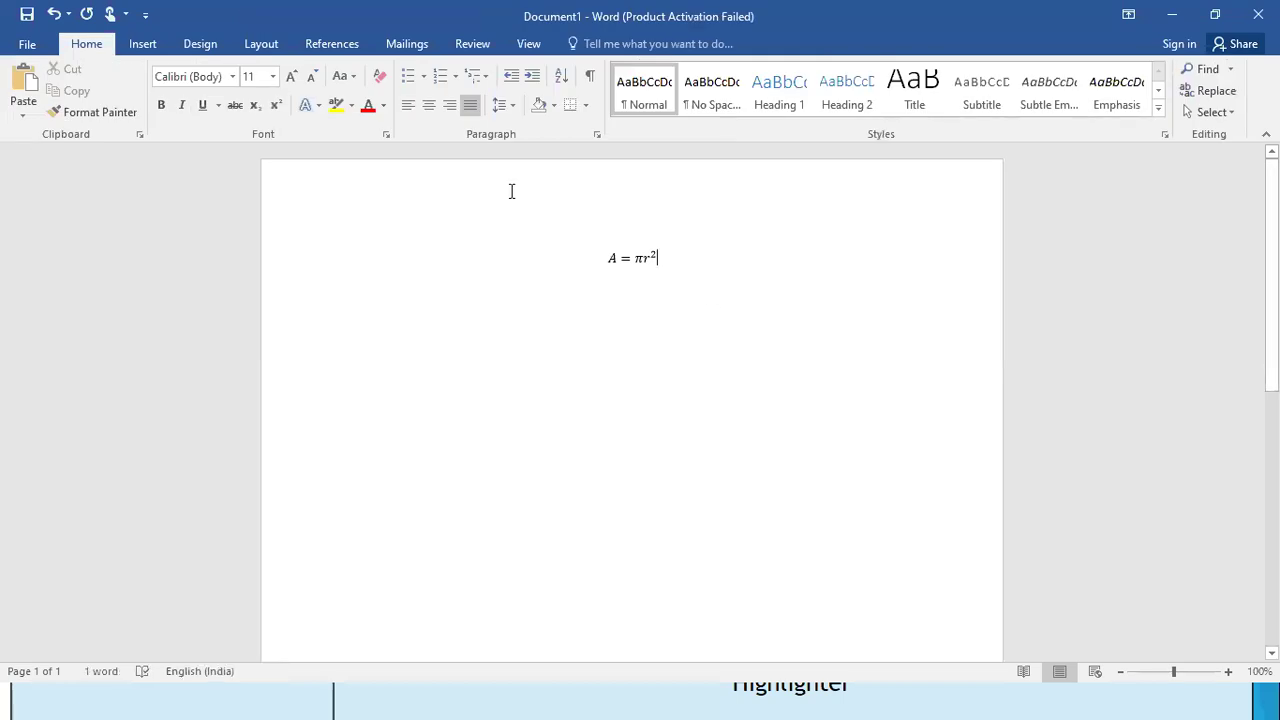
Insert the built-in Binomial Theorem equation after the Area of Circle equation and place it on its own line below.
left_click(148, 47)
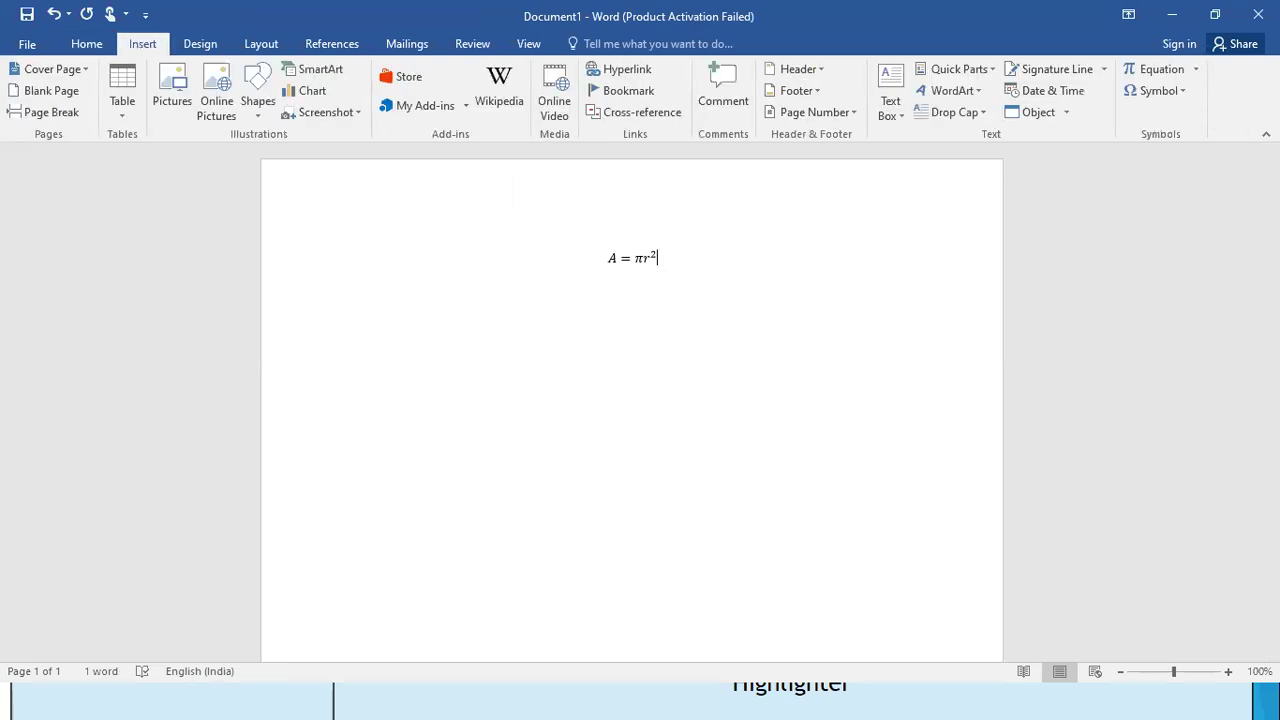
left_click(1198, 72)
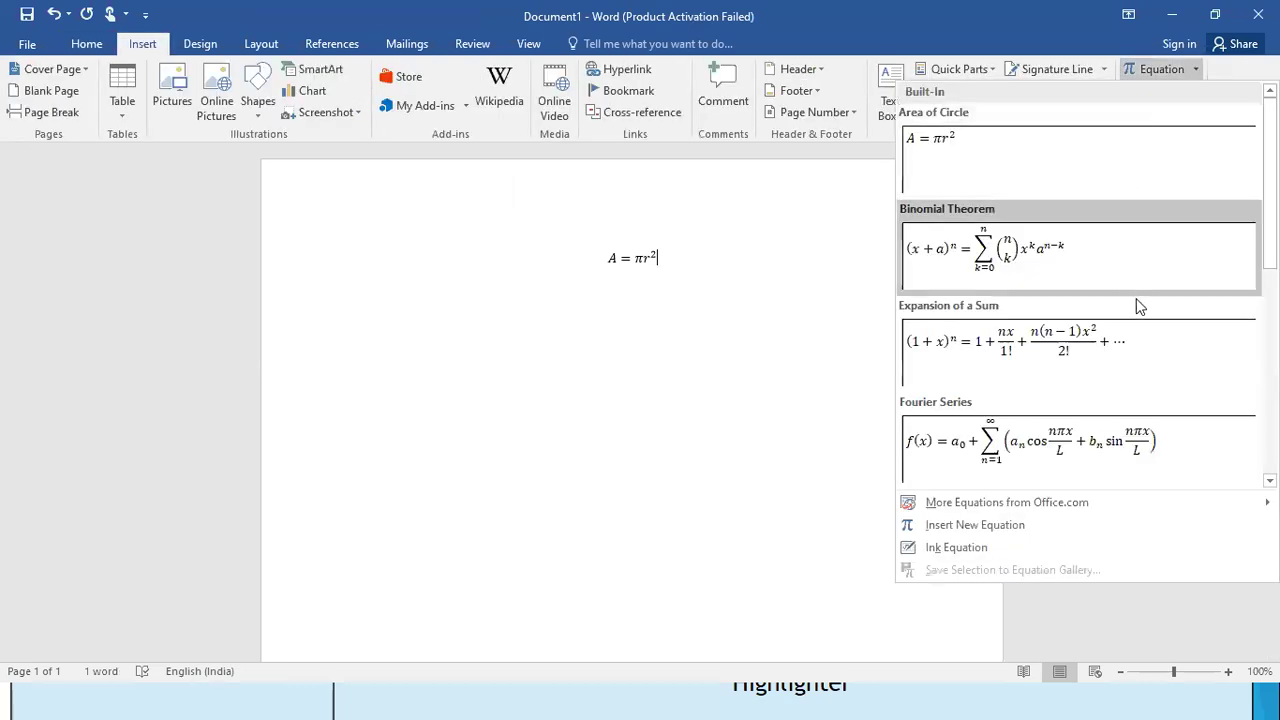
scroll(1136, 303, "down", 5)
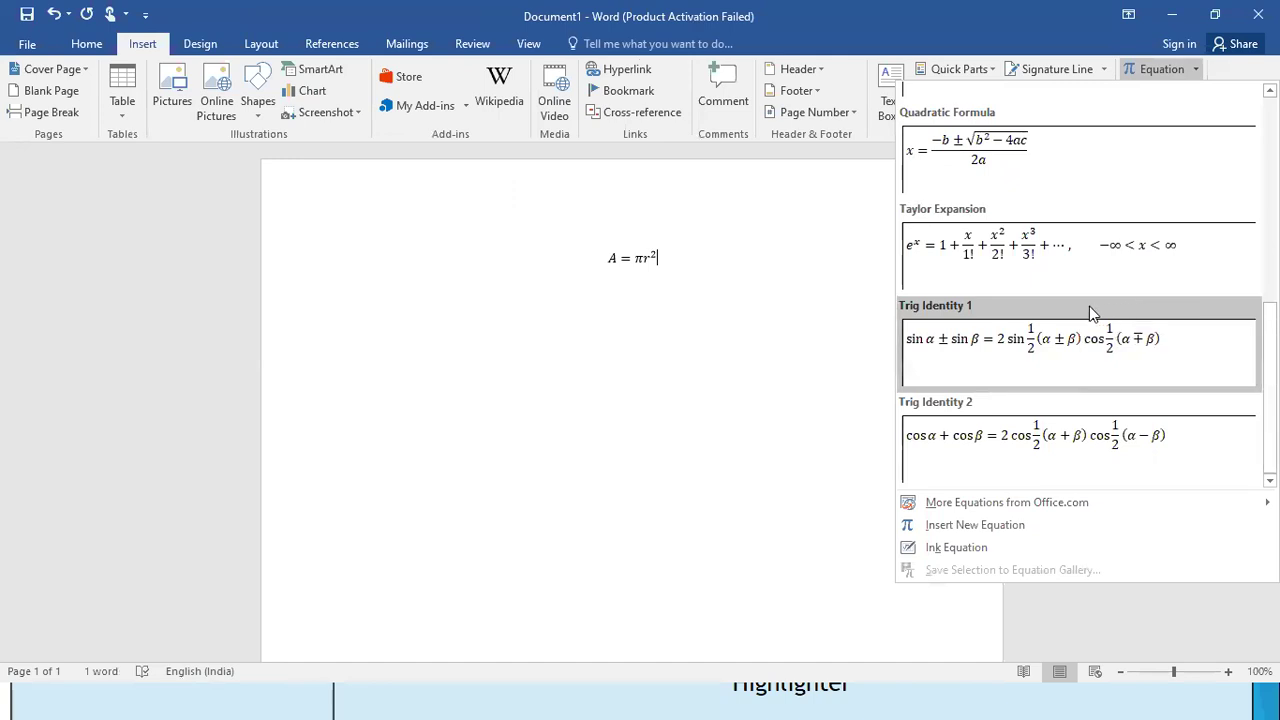
scroll(1037, 283, "up", 5)
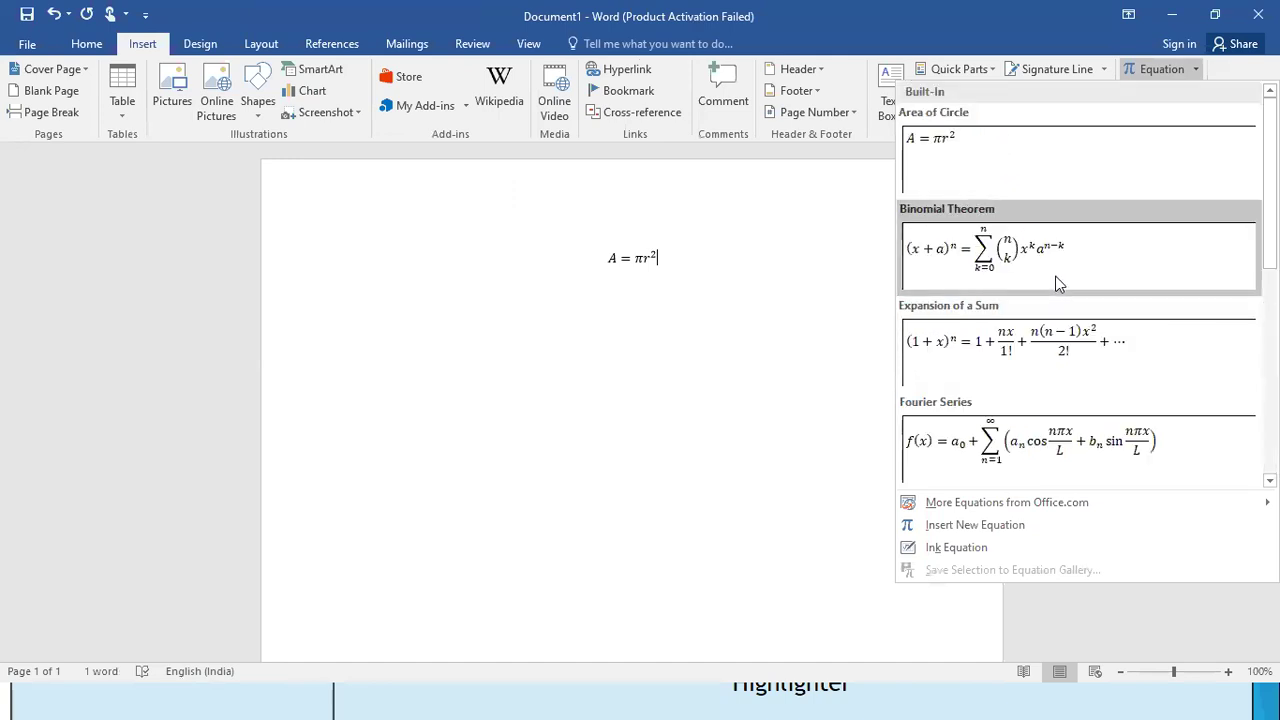
left_click(1055, 280)
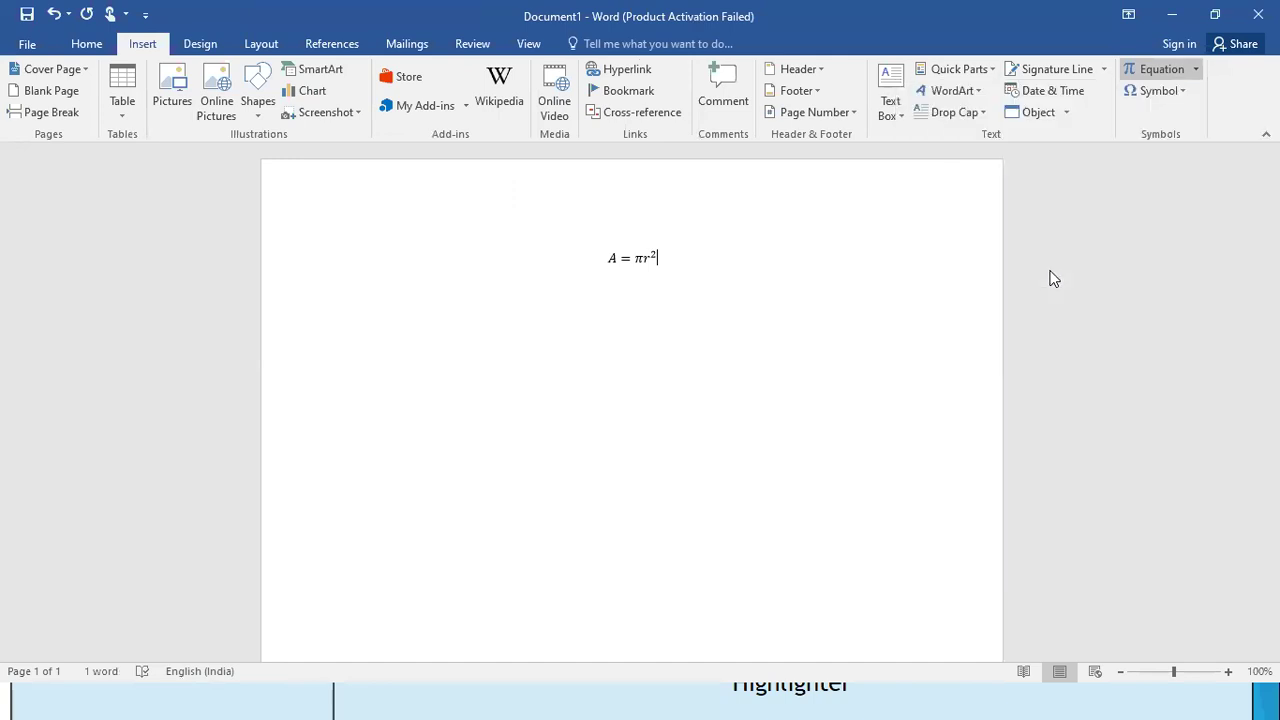
left_click(712, 538)
left_click(578, 276)
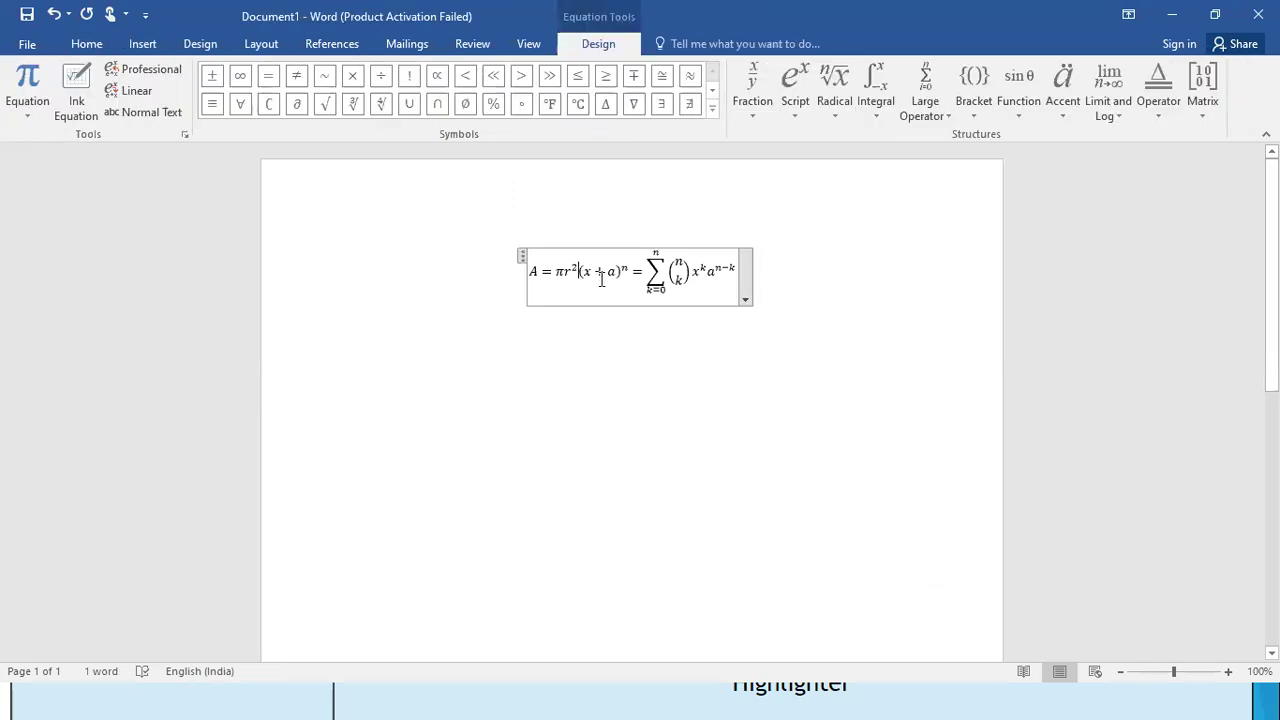
key("Return")
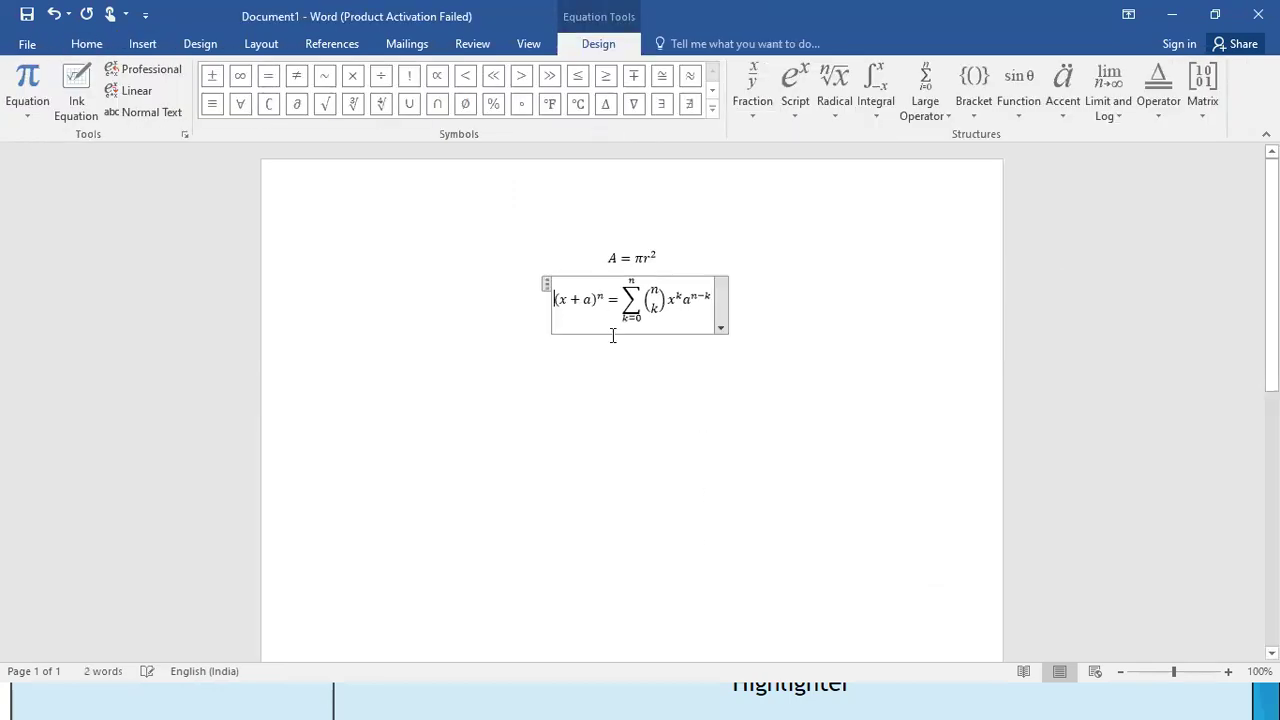
left_click(709, 551)
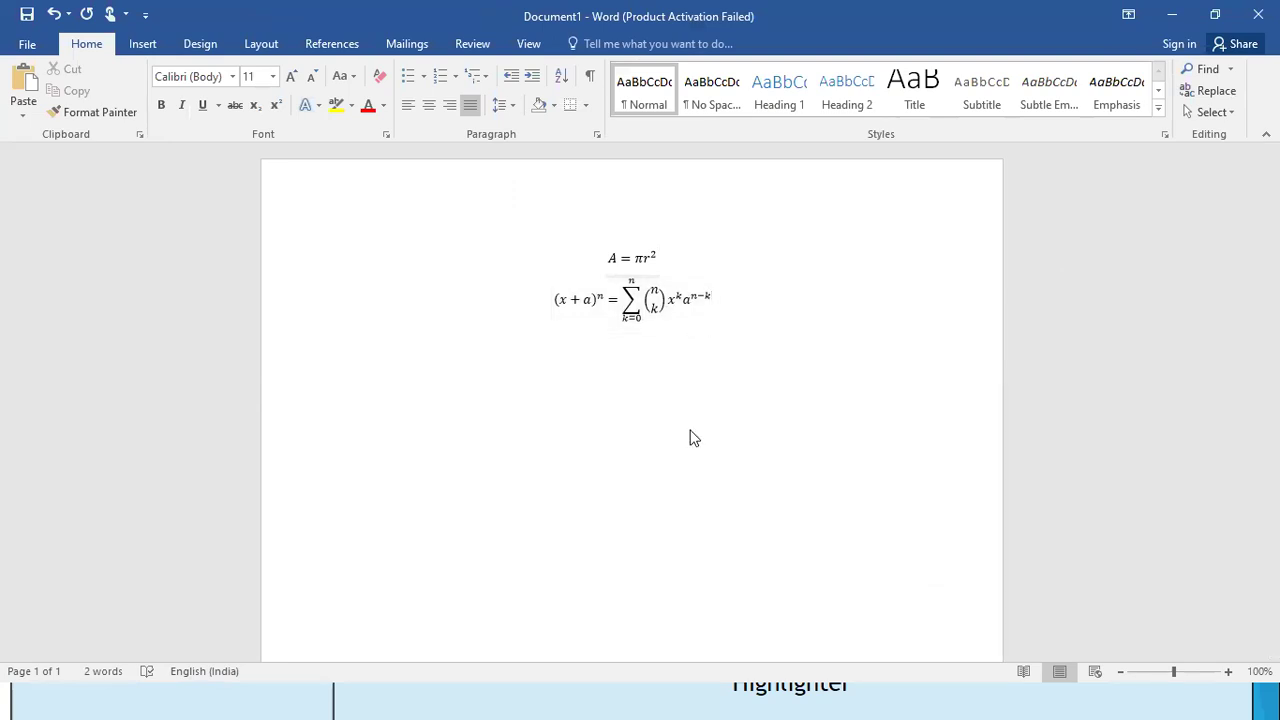
Insert a copyright symbol (©) on a new line below the two equations, using the full Symbol dialog.
key("Return")
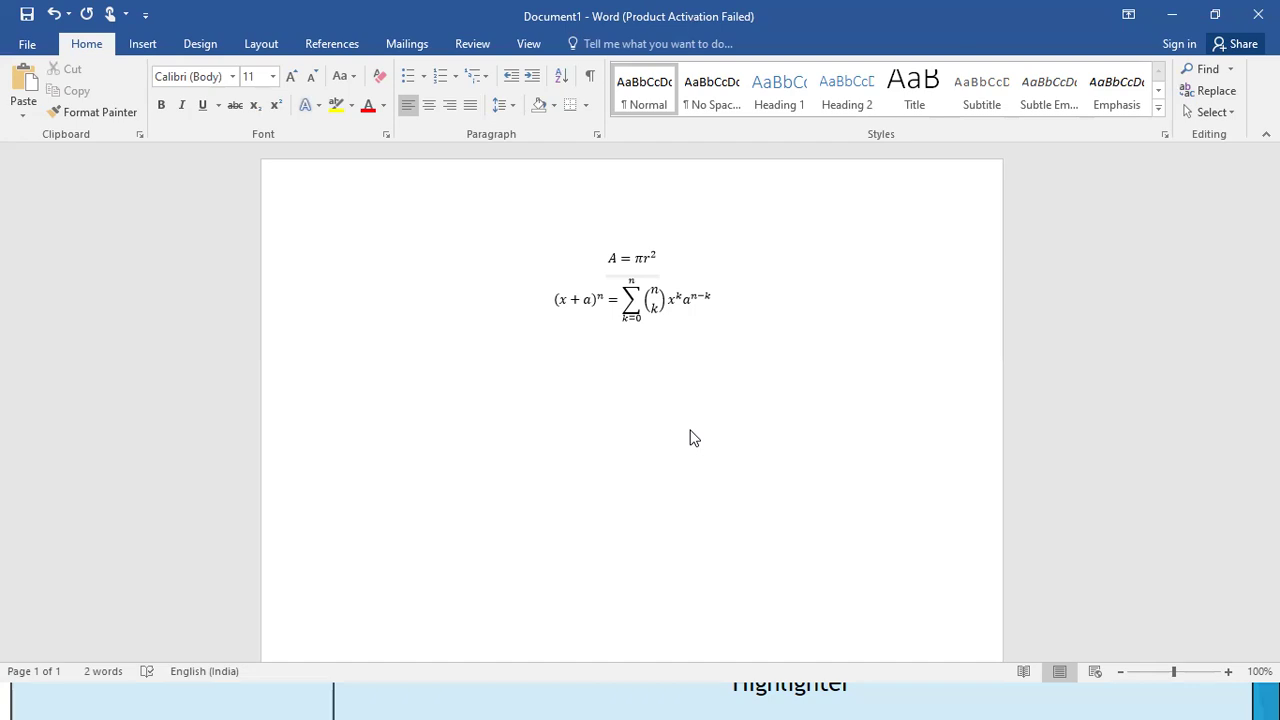
left_click(143, 45)
left_click(1187, 92)
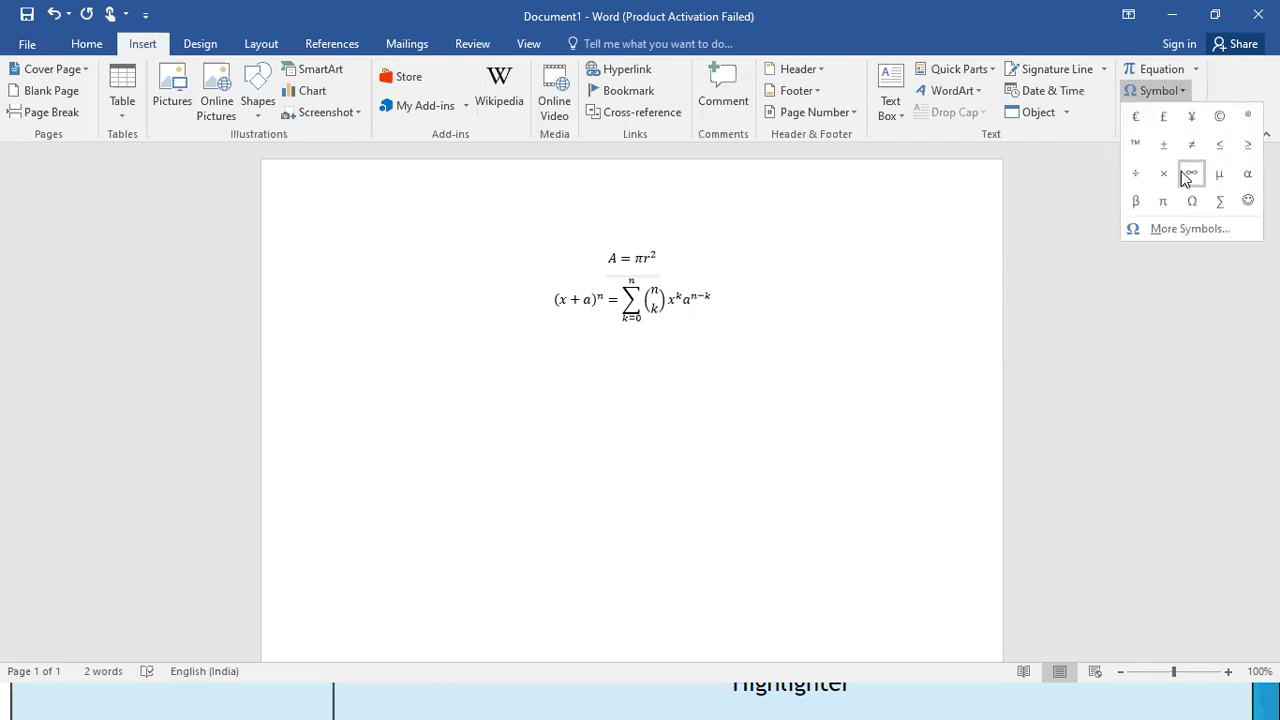
left_click(1220, 236)
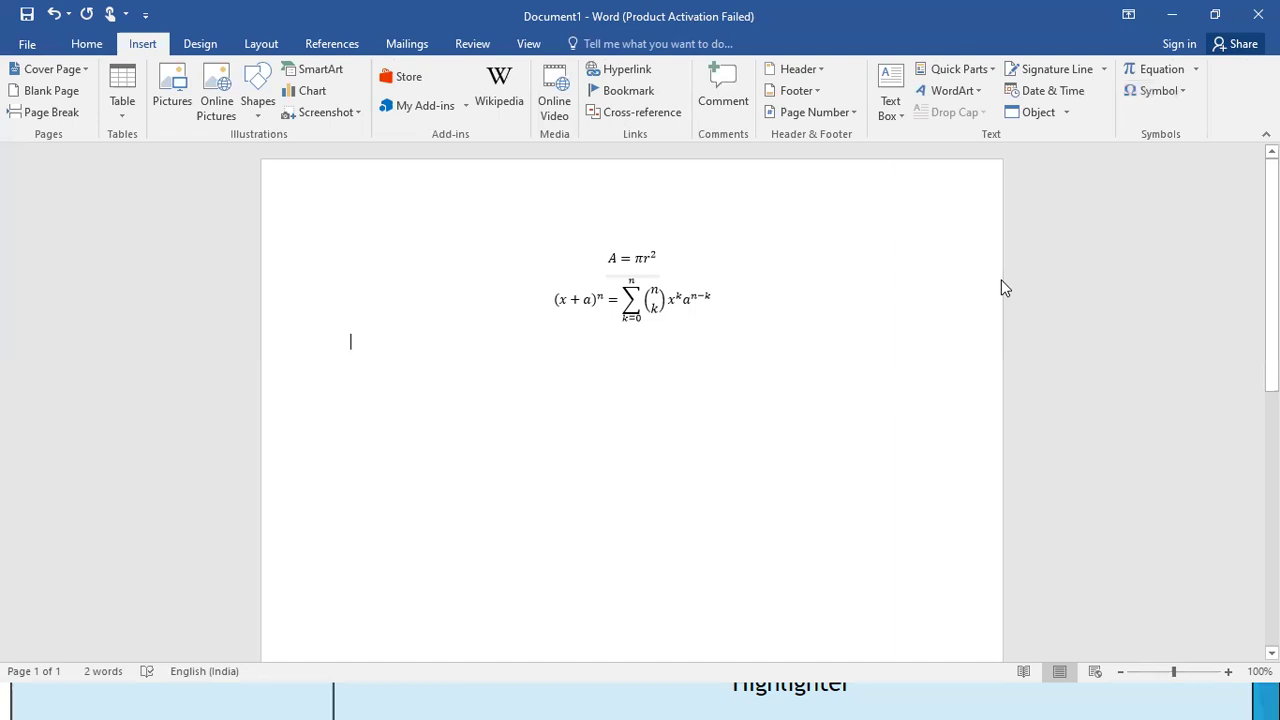
left_click(1178, 90)
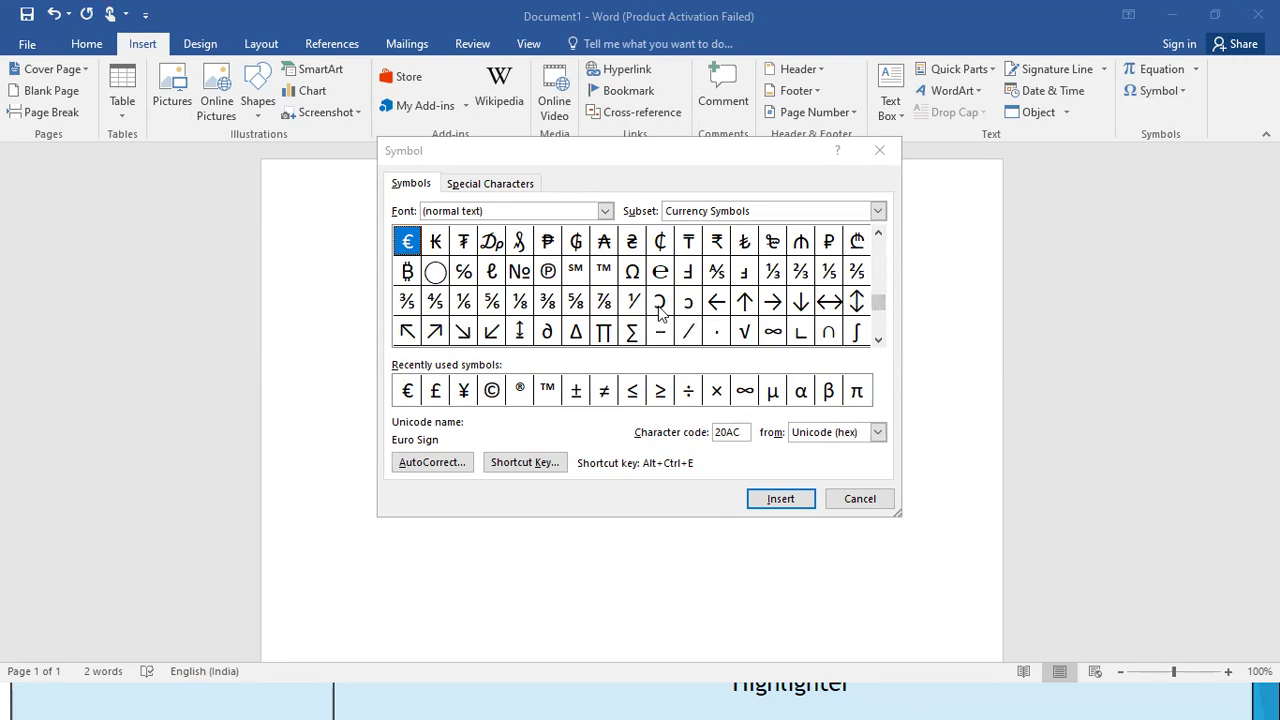
mouse_move(877, 302)
left_mouse_down()
mouse_move(877, 240)
mouse_move(883, 349)
mouse_move(877, 297)
left_mouse_up()
left_click(491, 390)
left_click(771, 492)
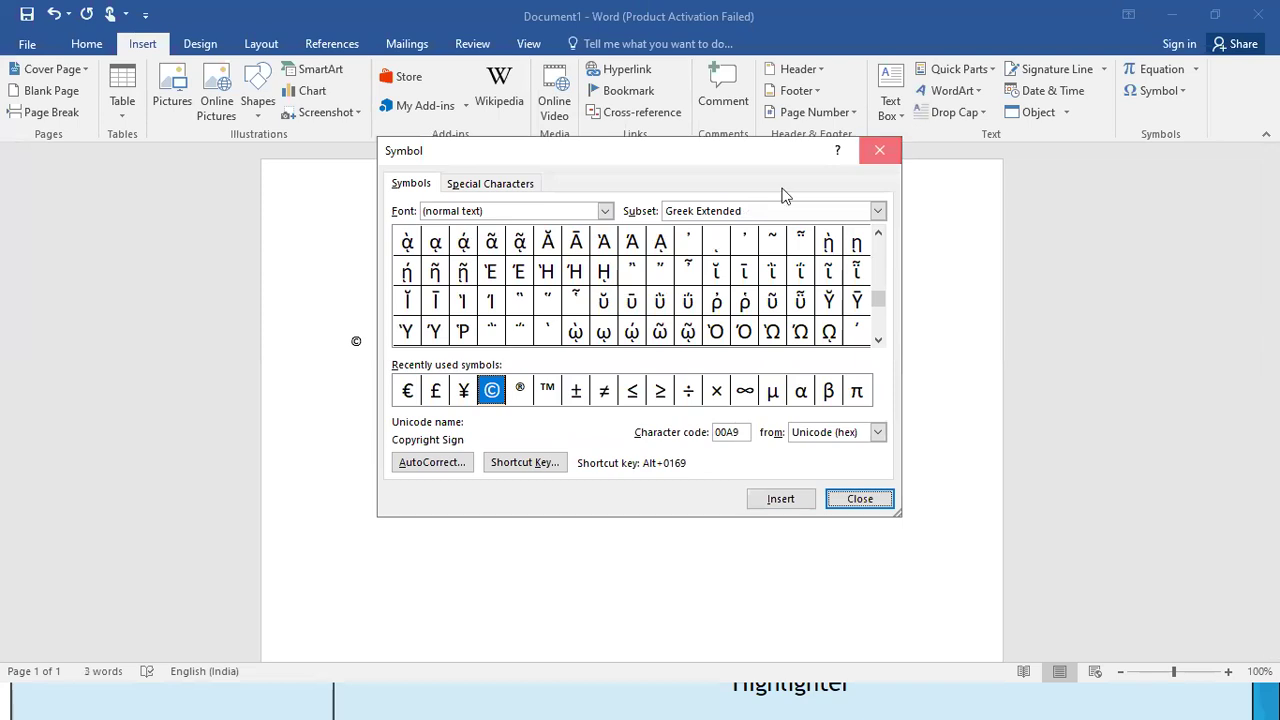
left_click(879, 150)
Enlarge the copyright symbol by several font sizes.
left_click_drag(378, 342, 344, 343)
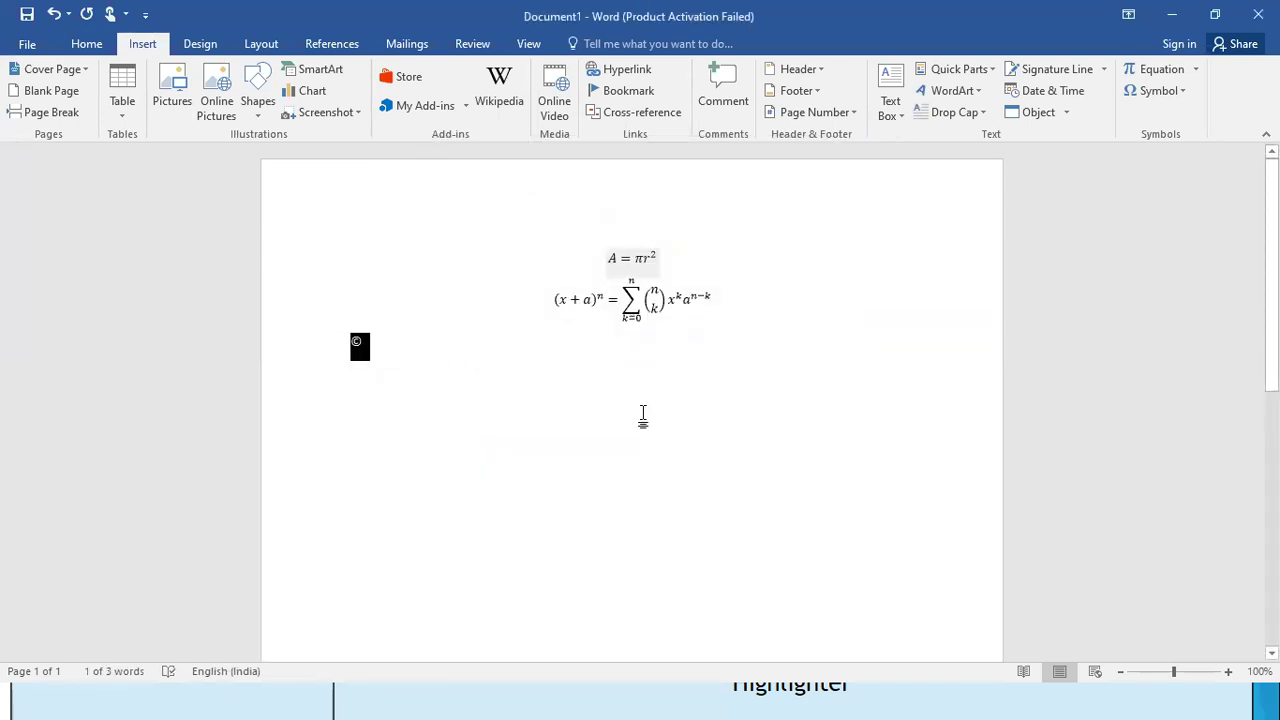
key("ctrl+shift+period")
key("ctrl+shift+period")
key("ctrl+shift+period")
key("ctrl+shift+period")
left_click(549, 384)
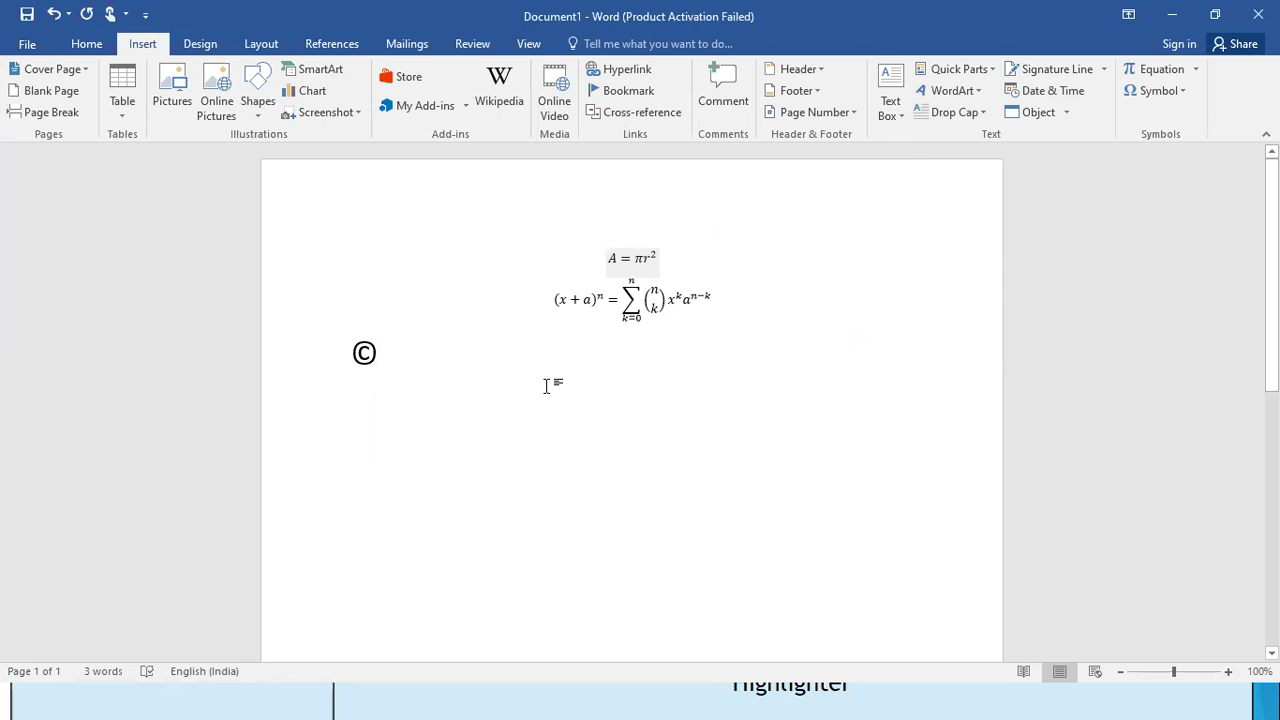
Insert the current date and time on a new line below the copyright symbol, using the numeric date format with 24-hour time including seconds.
key("Return")
left_click(1181, 91)
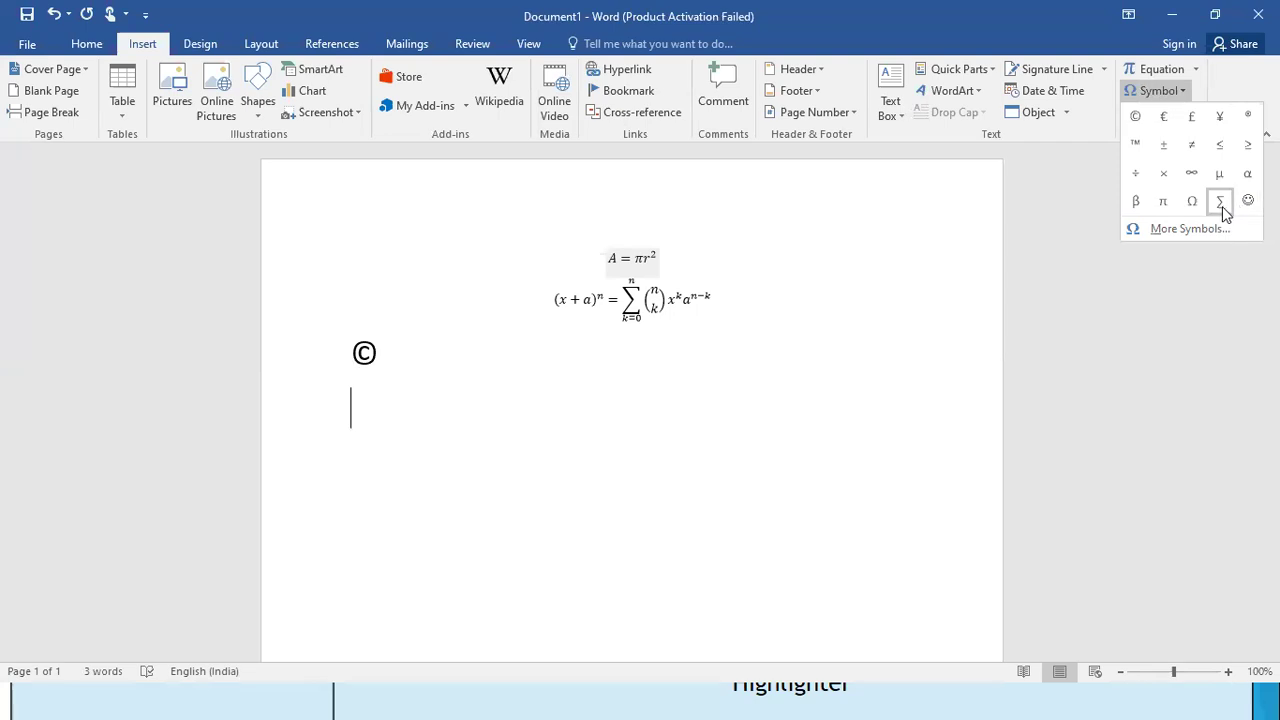
left_click(1086, 194)
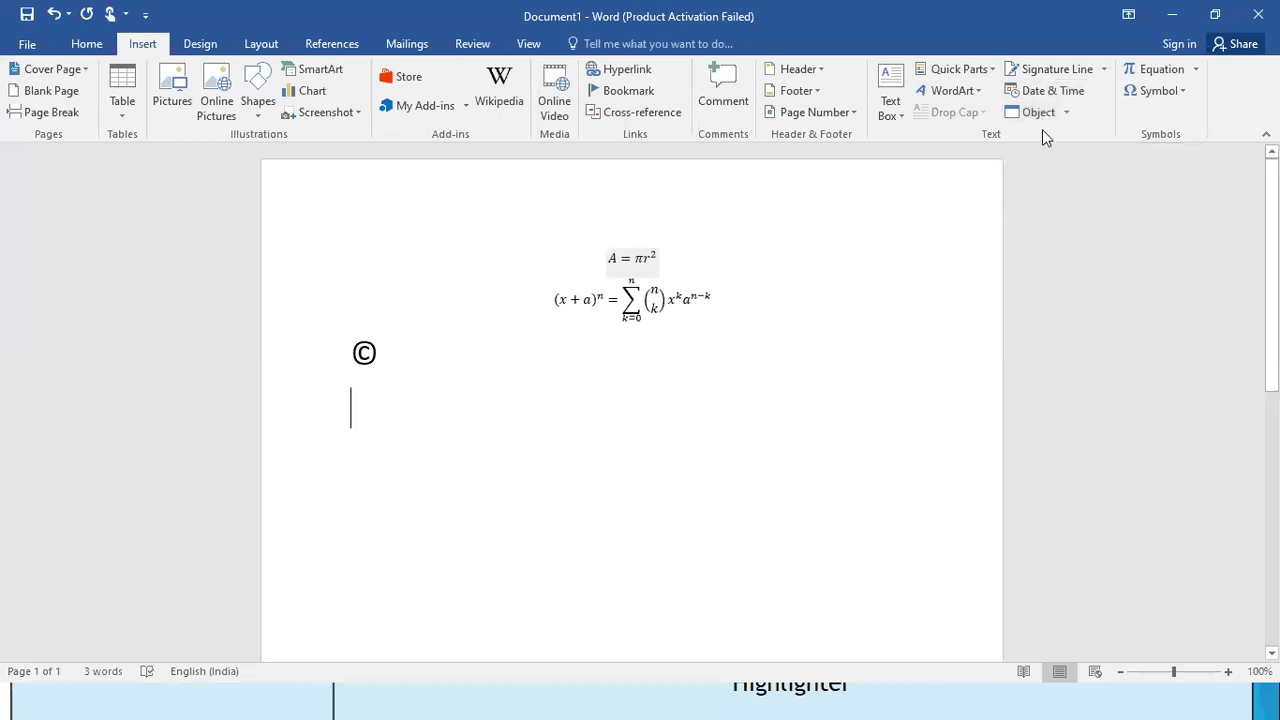
left_click(1062, 91)
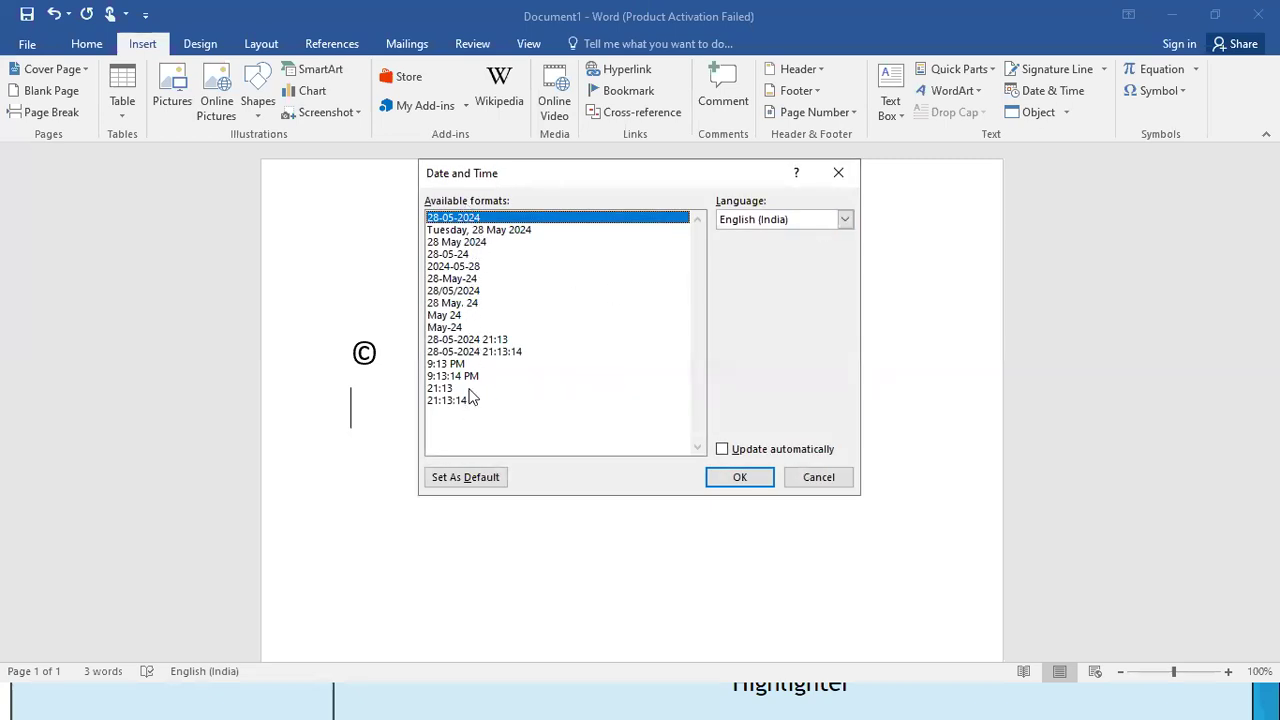
left_click(471, 352)
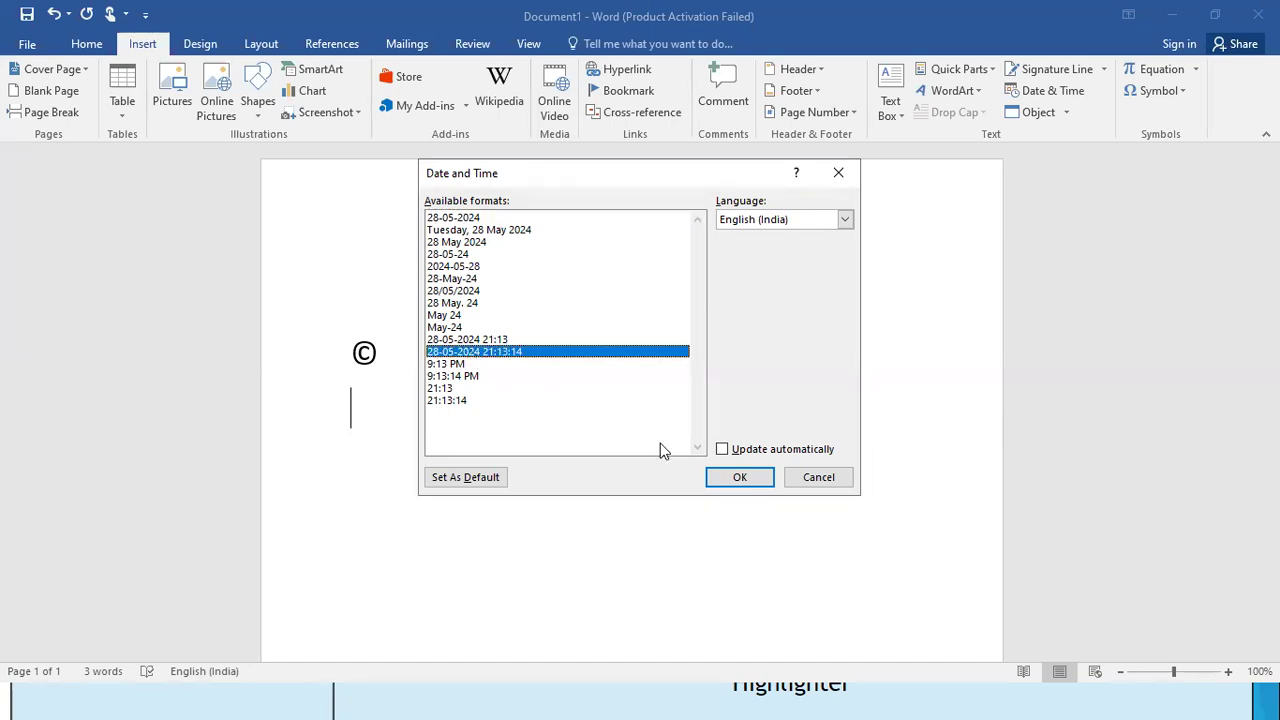
left_click(739, 477)
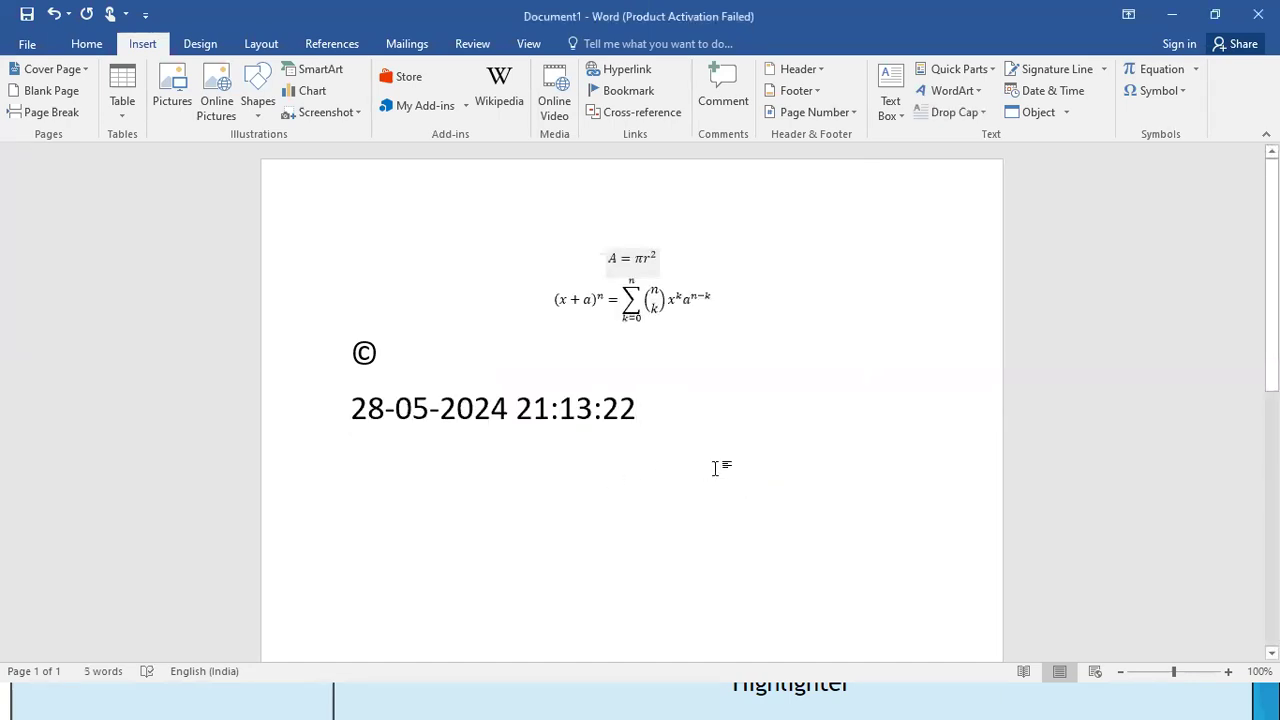
Insert a second date and time on the next line in the same format, with Update automatically turned on.
key("Return")
left_click(1064, 93)
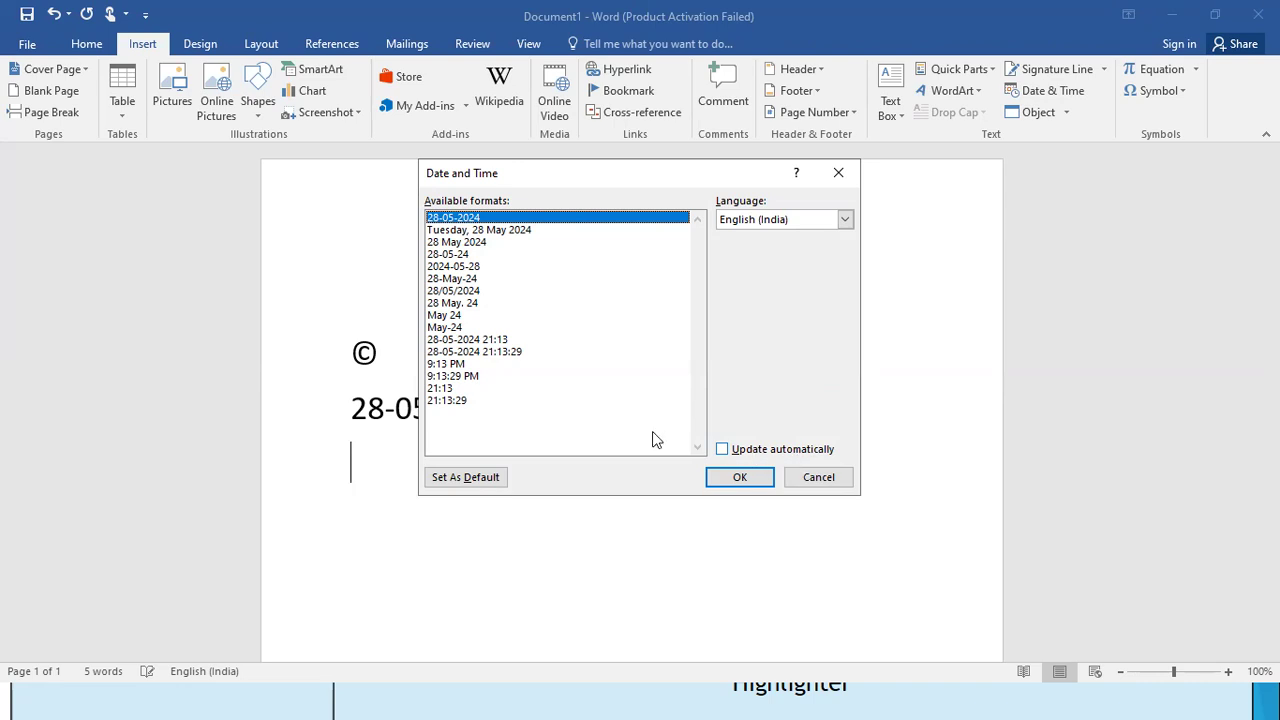
left_click(484, 352)
left_click(723, 451)
left_click(748, 478)
Compare the fixed date and time with the automatically updating one by placing the cursor in each line.
double_click(510, 458)
left_click(753, 404)
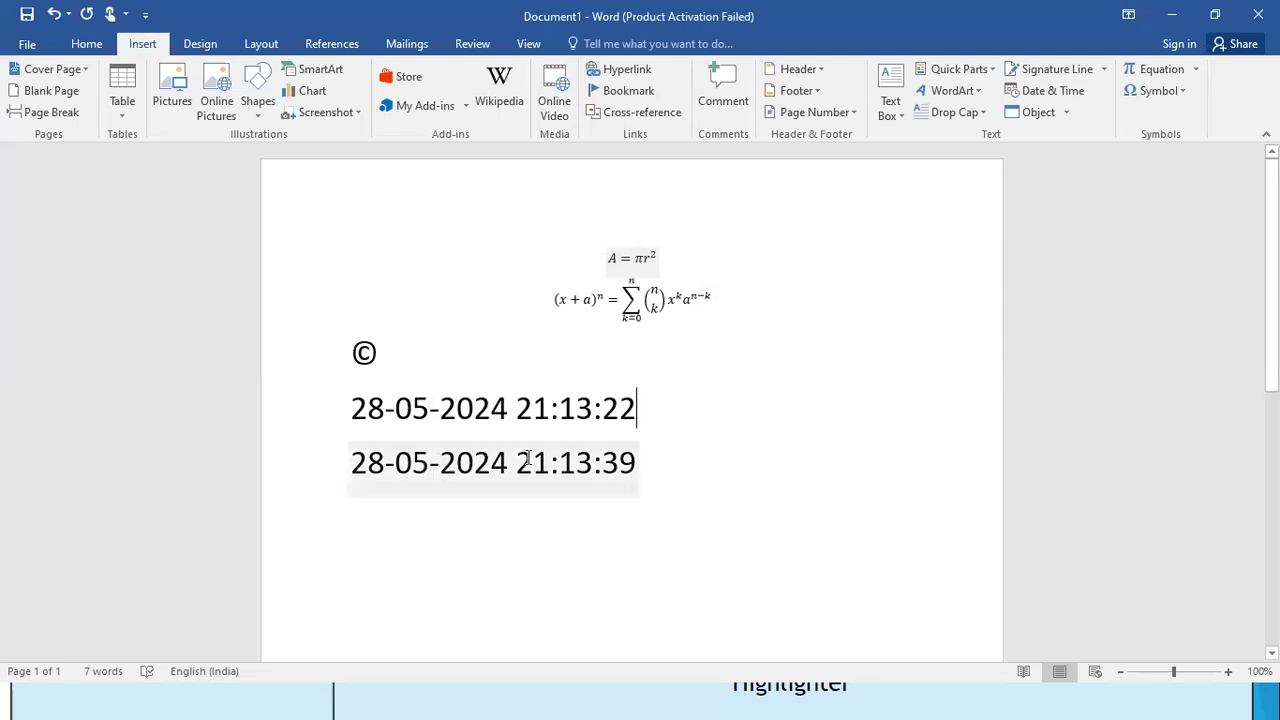
left_click(378, 450)
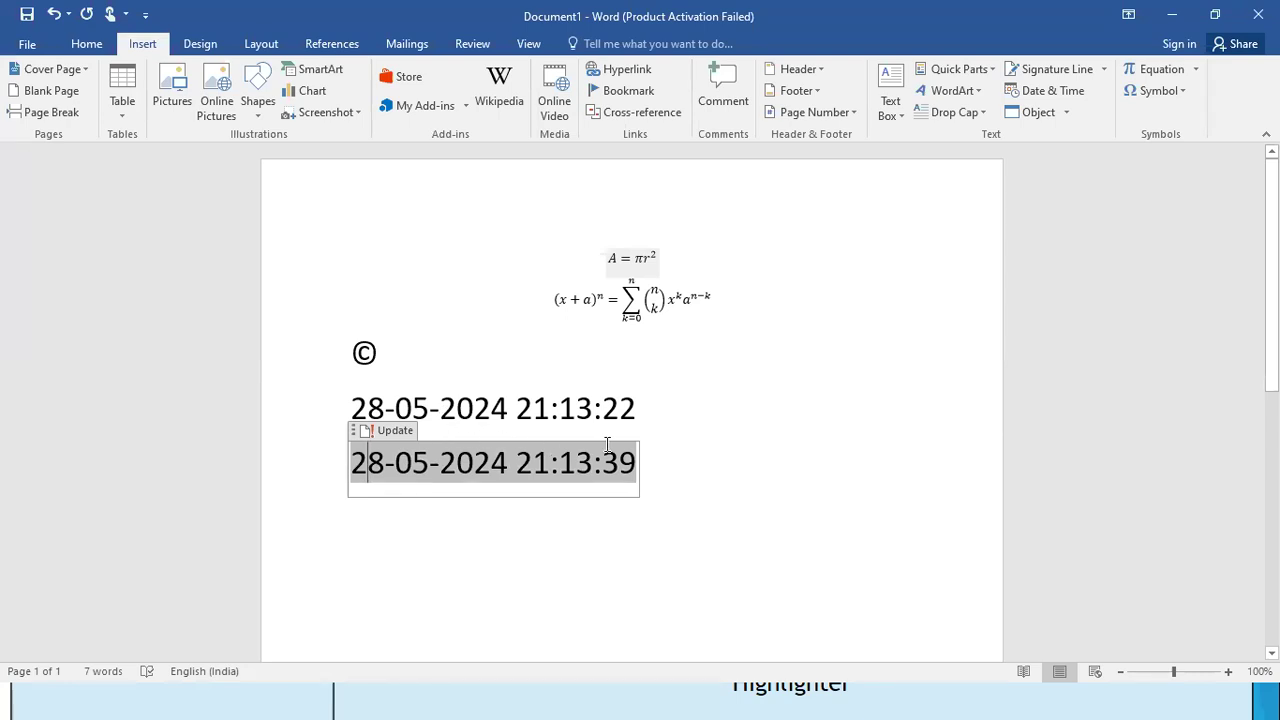
Refresh the automatically updating date and time on the second date line to the current time.
left_click(805, 455)
left_click(708, 420)
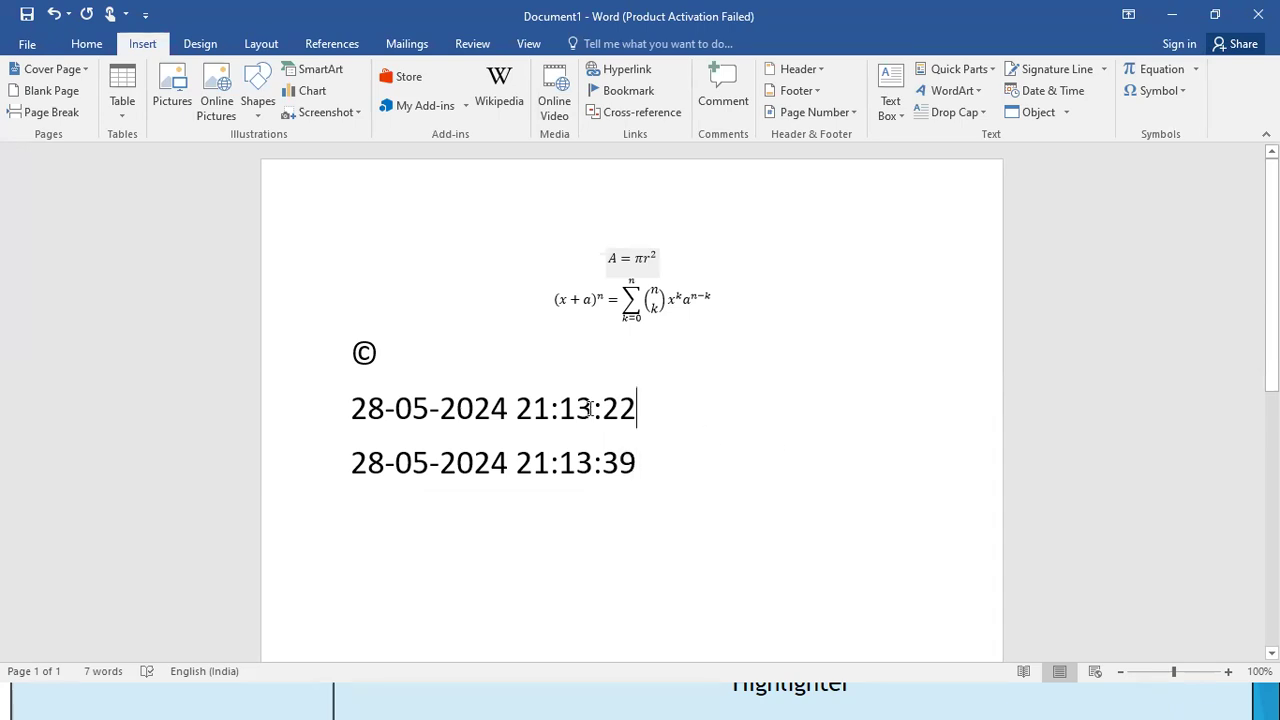
left_click(695, 316)
left_click(715, 367)
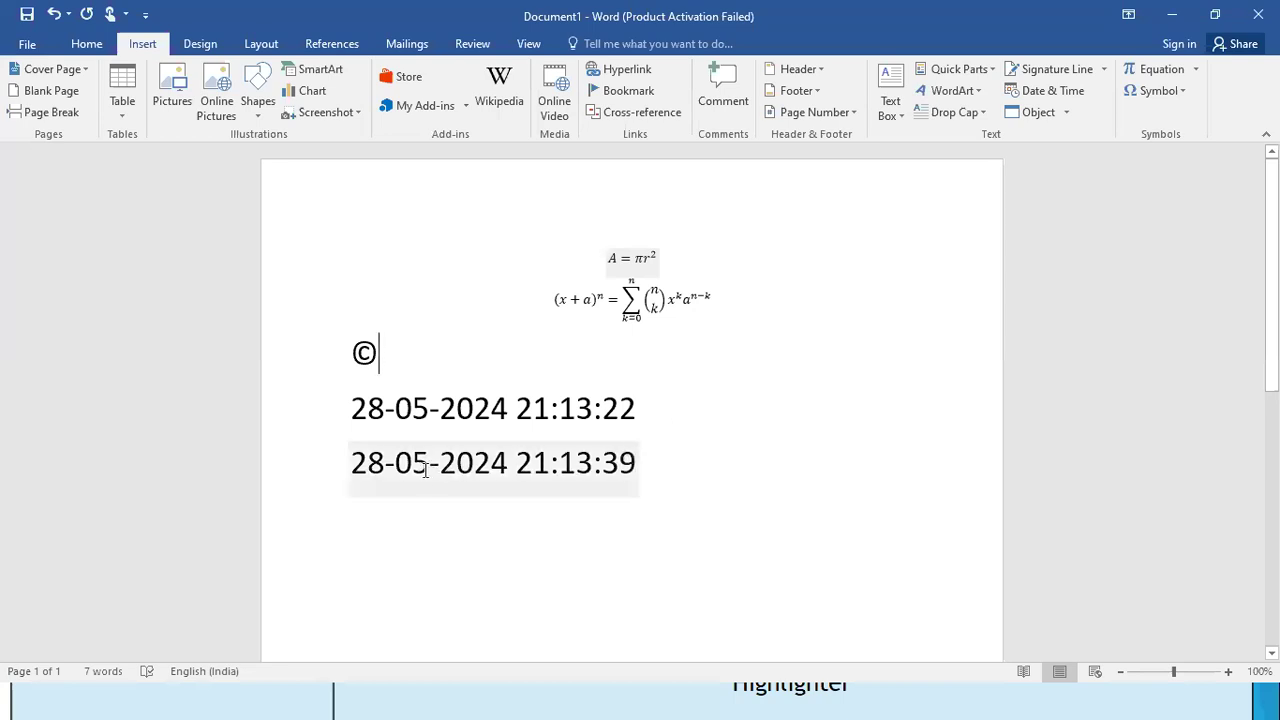
left_click(390, 455)
left_click(386, 430)
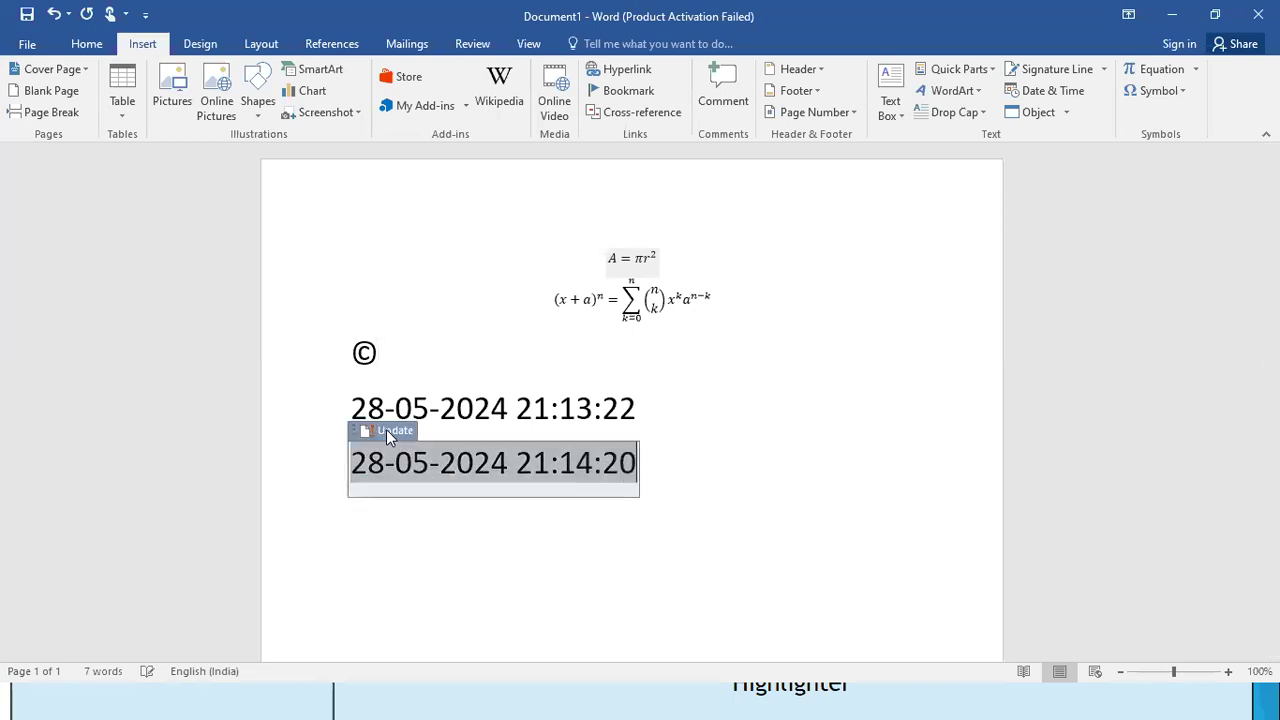
left_click(710, 446)
left_click(597, 408)
left_click(440, 404)
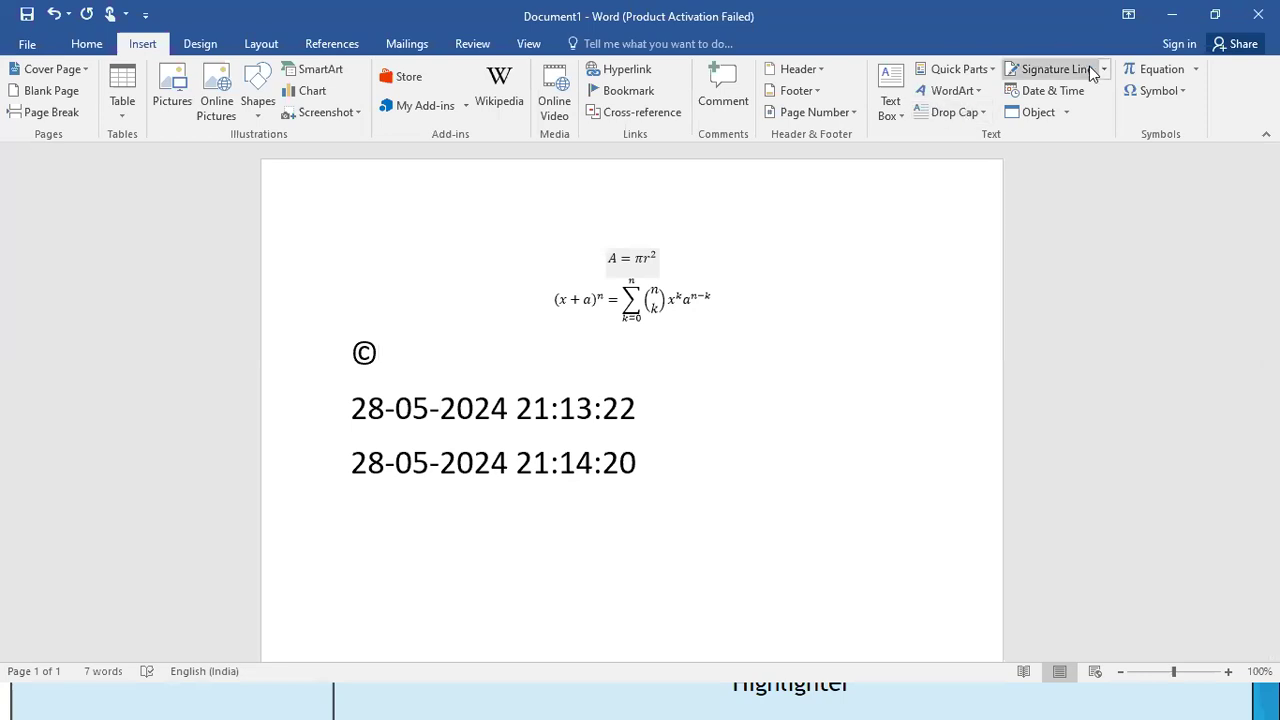
Add an empty line below the second date and time.
scroll(600, 380, "down", 3)
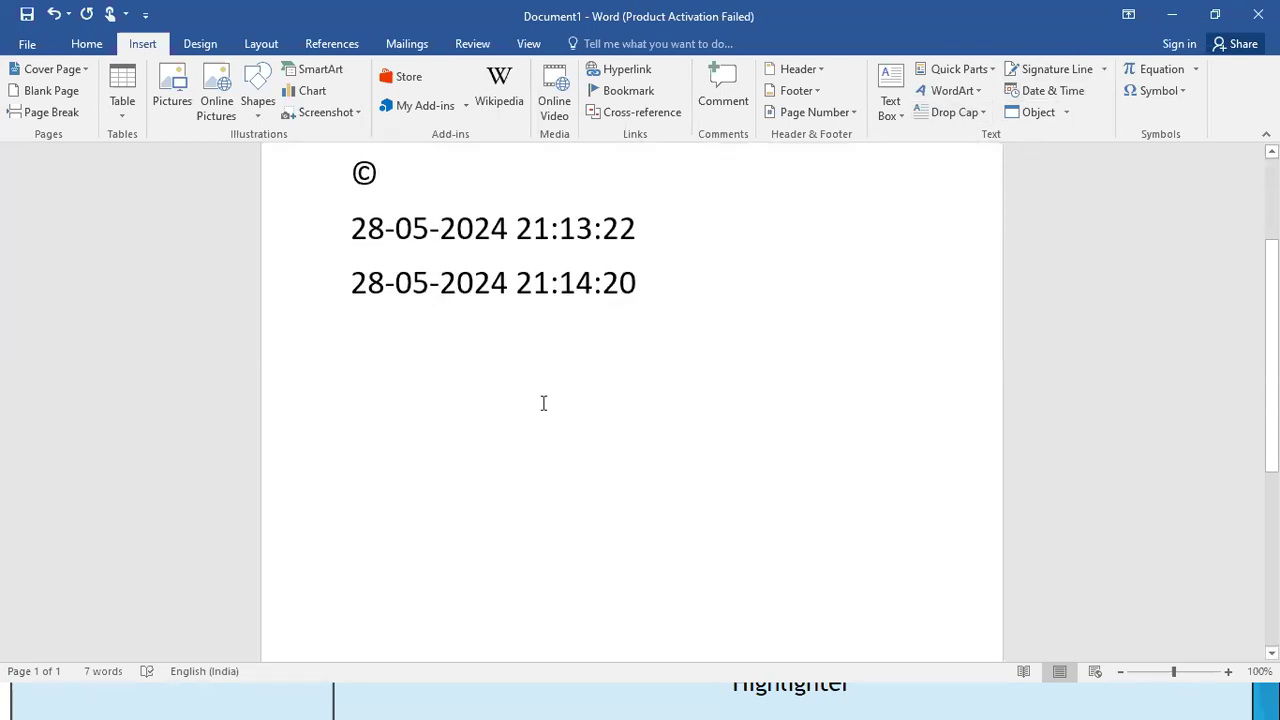
left_click(523, 407)
left_click(726, 300)
key("Return")
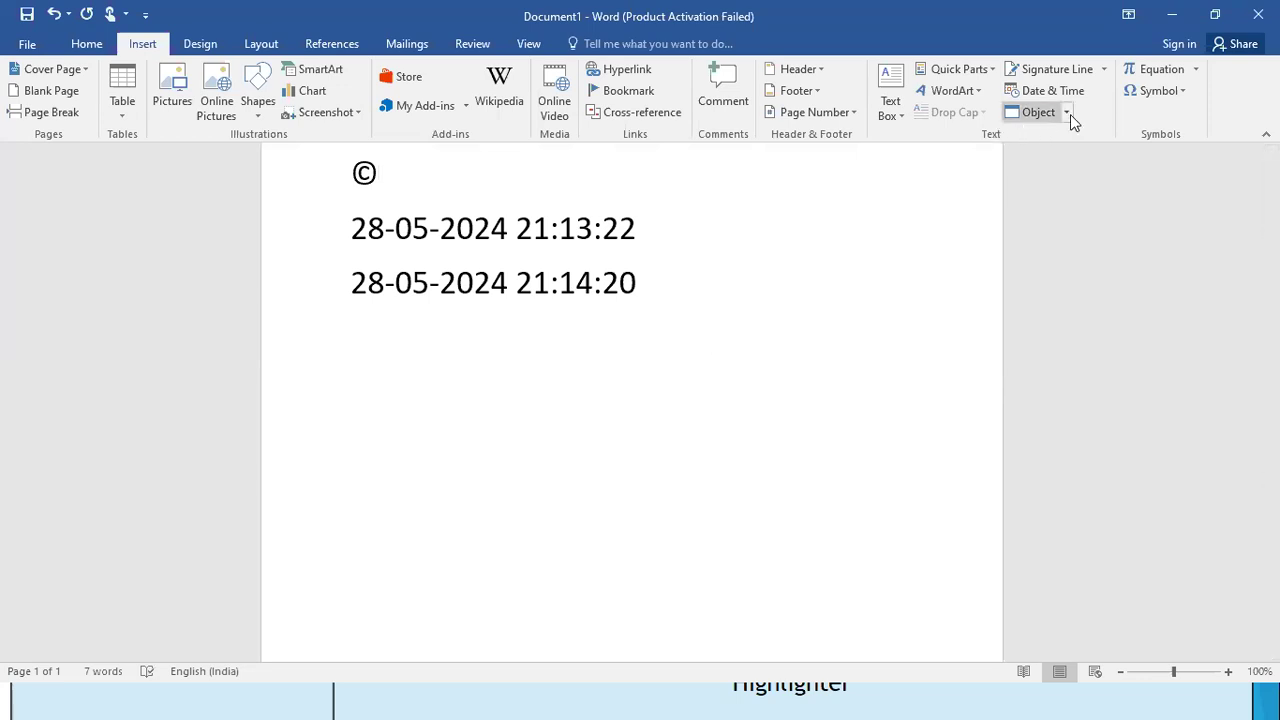
Open the Object dialog and look through the object types available for creating a new embedded object.
left_click(1067, 113)
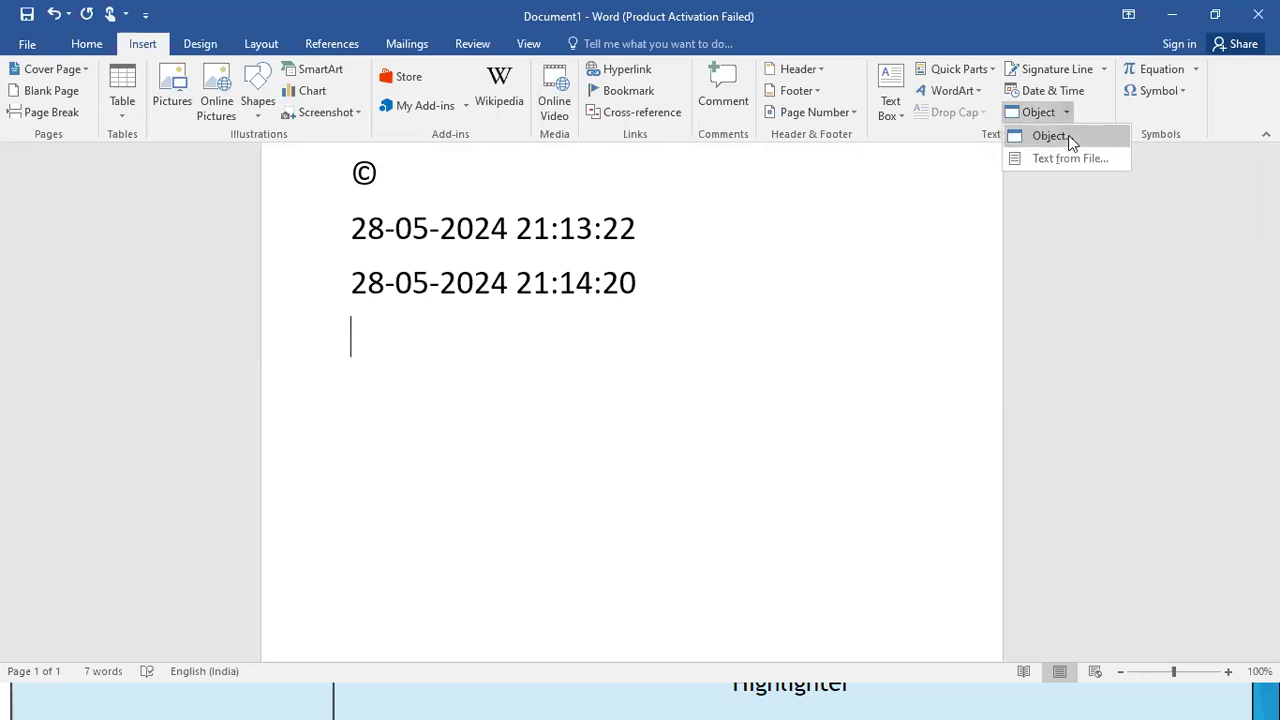
left_click(1050, 136)
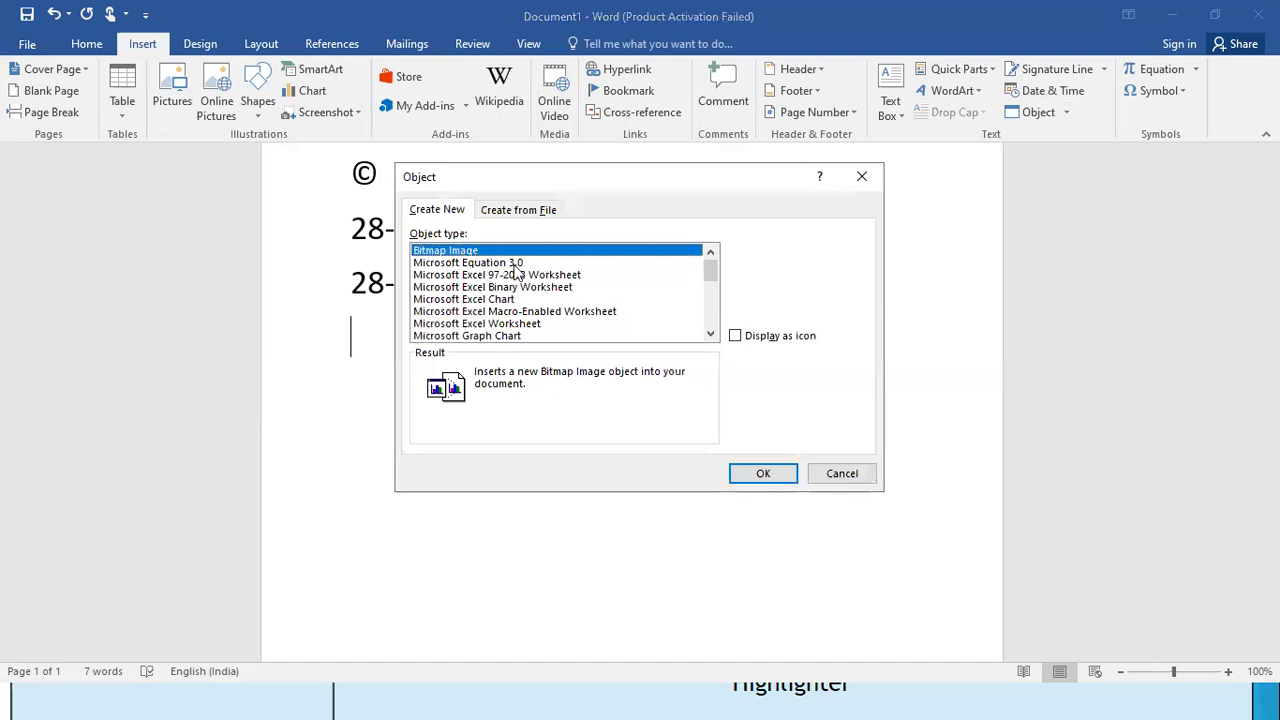
scroll(563, 290, "down", 3)
scroll(560, 298, "down", 2)
scroll(558, 300, "up", 4)
scroll(555, 293, "up", 1)
scroll(548, 297, "down", 3)
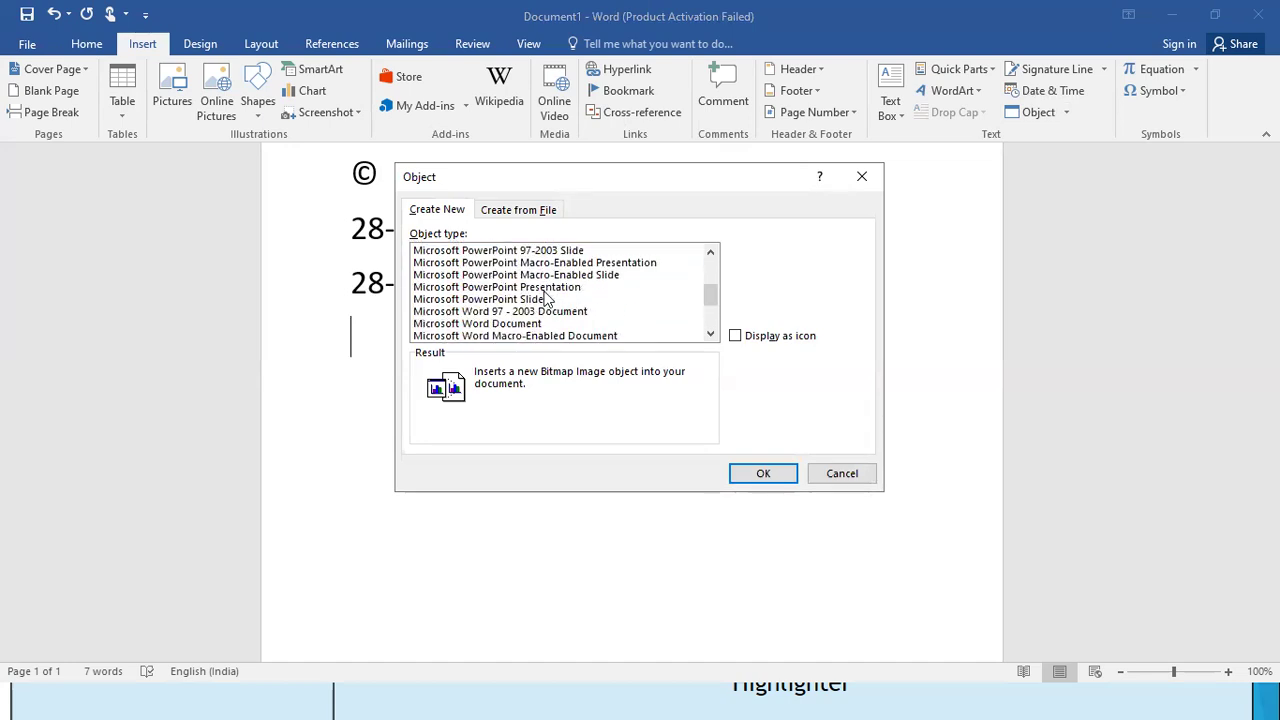
scroll(548, 298, "down", 3)
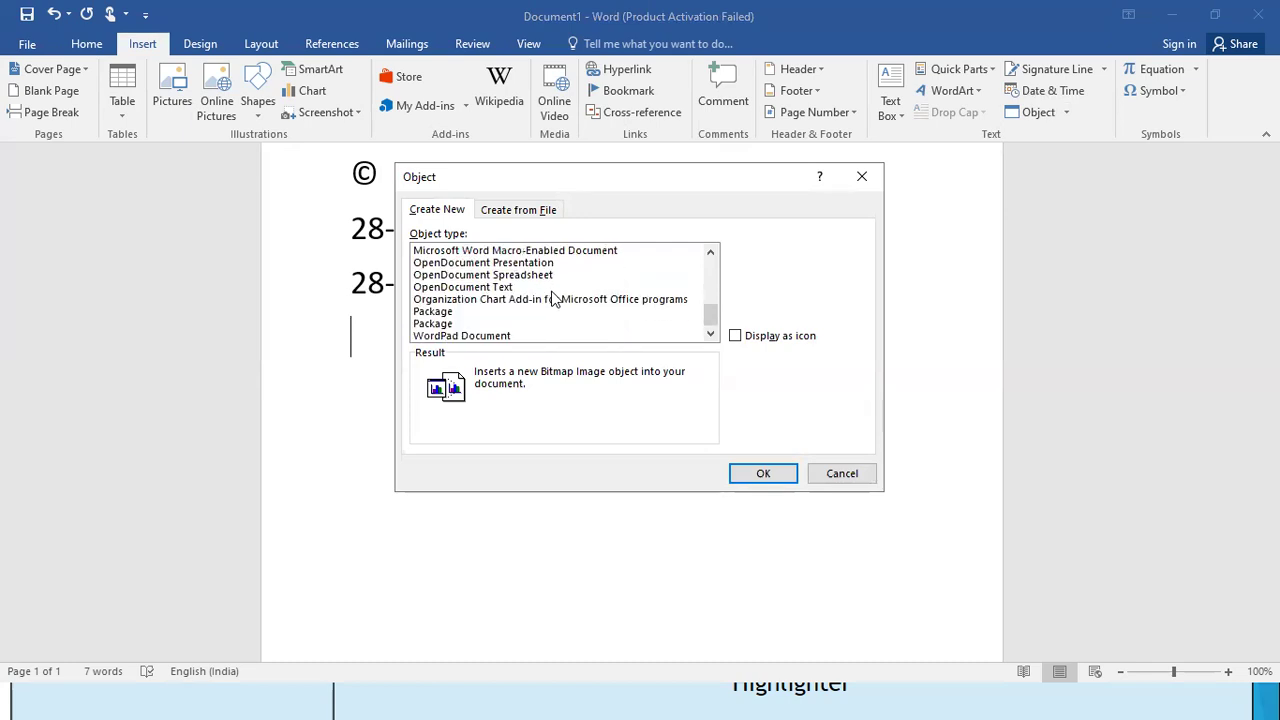
left_click(530, 214)
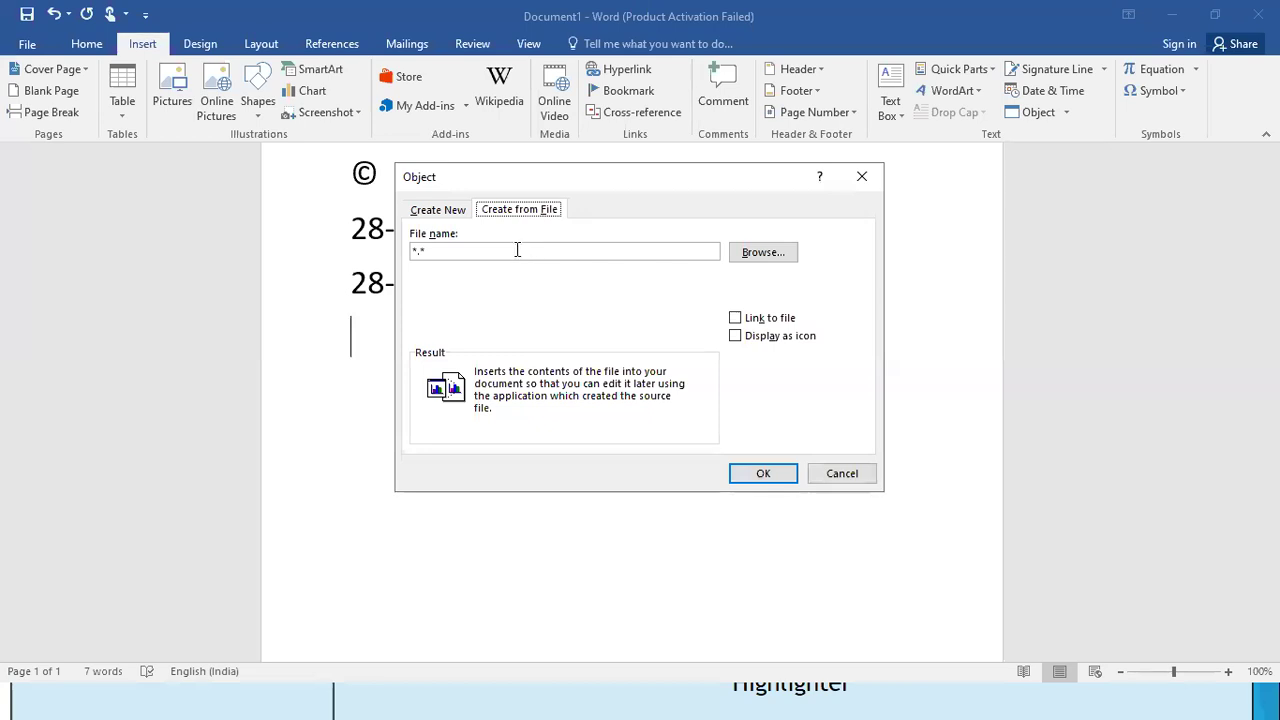
left_click(746, 252)
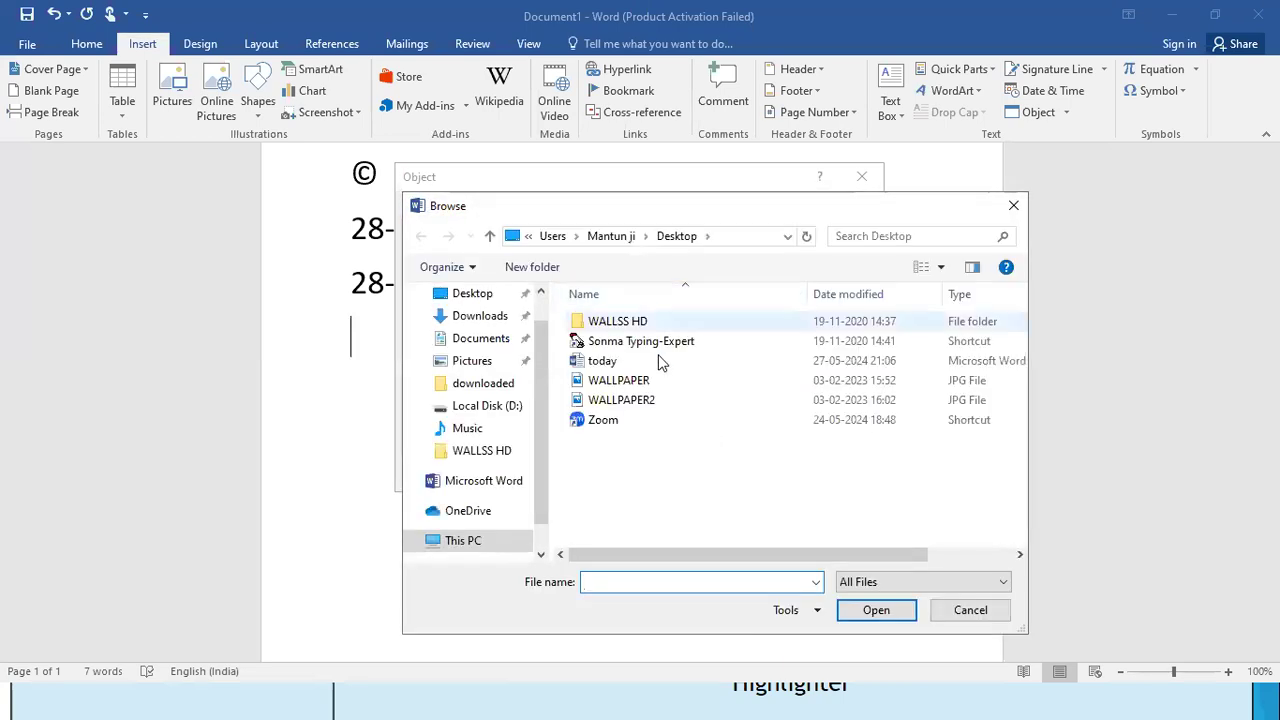
left_click(500, 383)
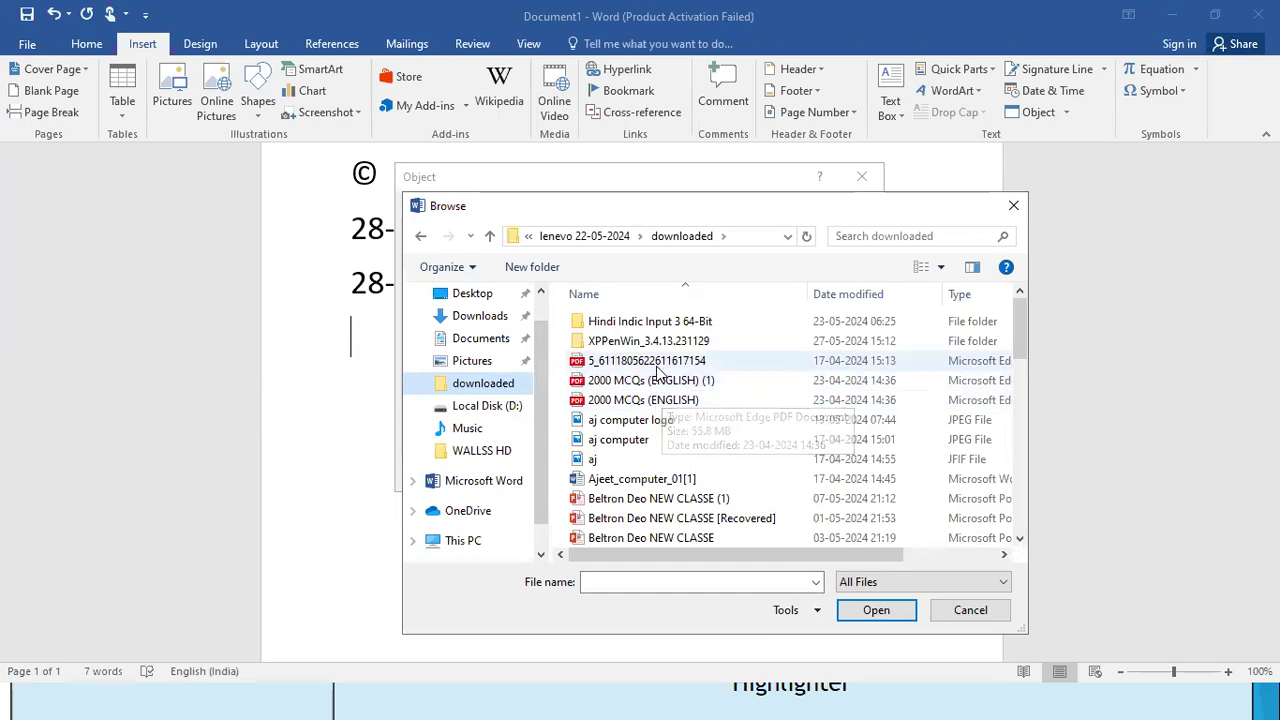
left_click(650, 361)
left_click(862, 610)
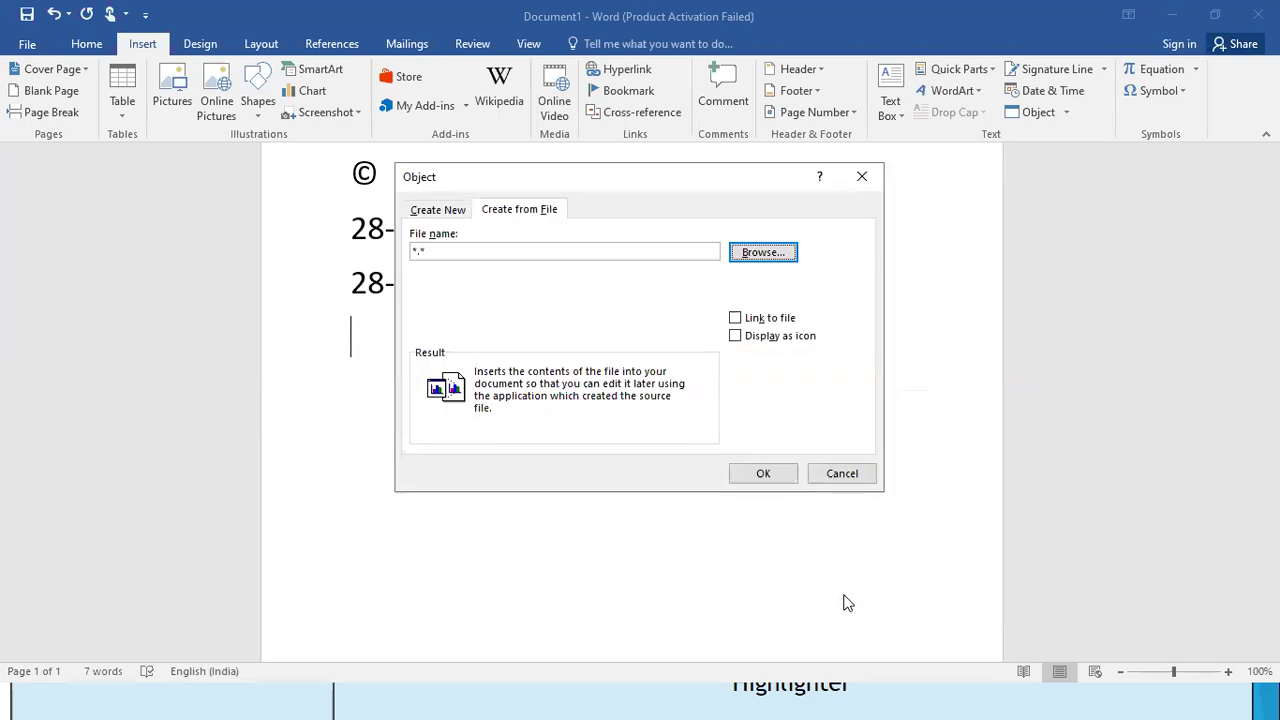
left_click(770, 476)
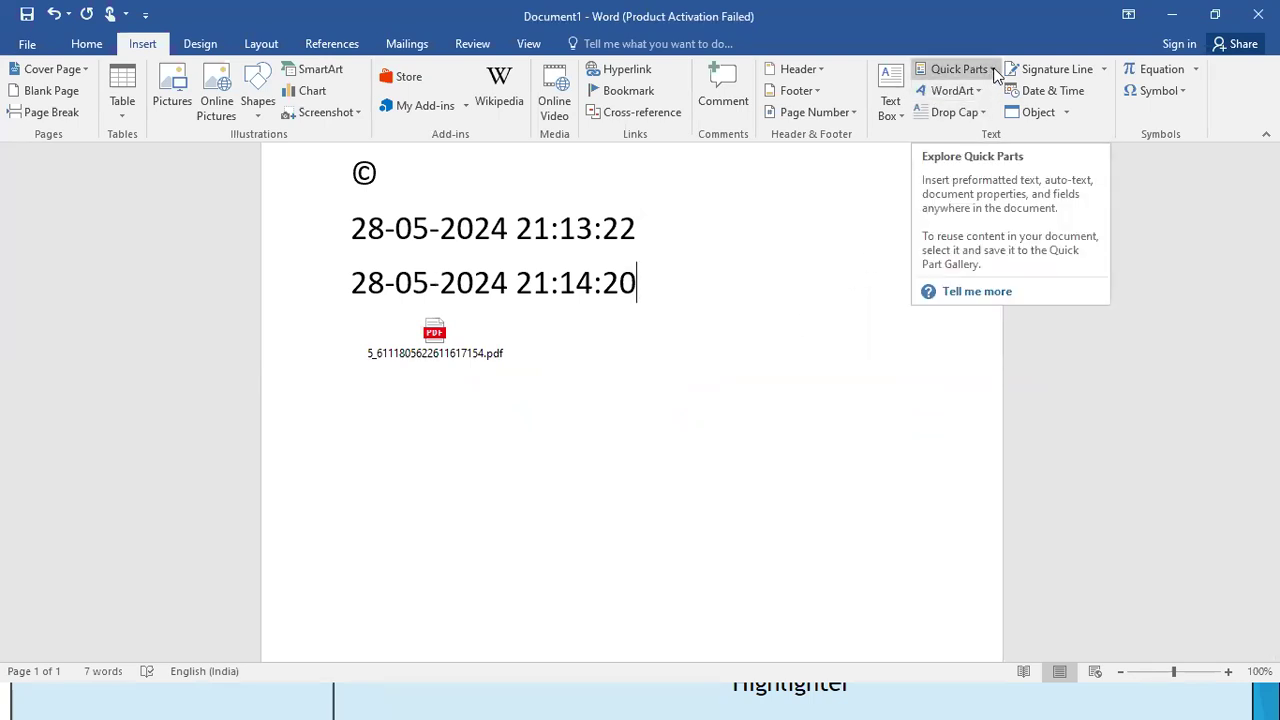
Open the embedded PDF to view it, close it, and return to Word with the cursor beside the PDF icon.
scroll(691, 391, "up", 2)
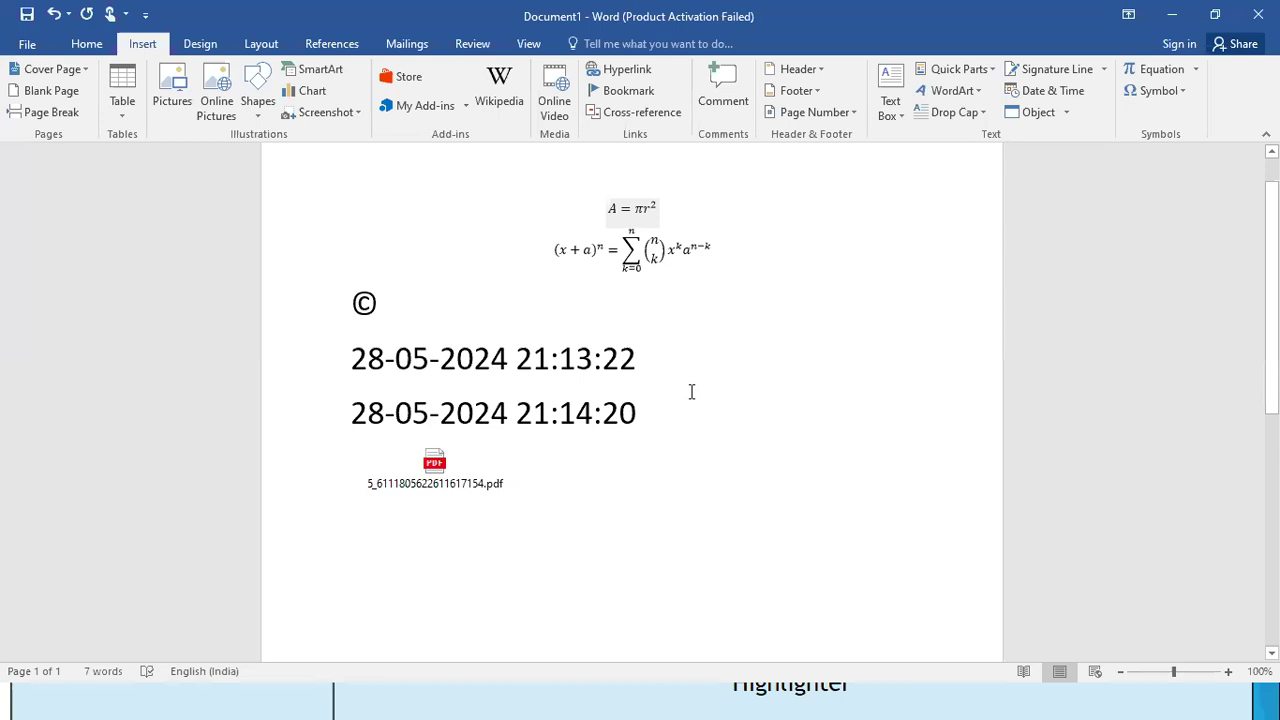
scroll(693, 385, "up", 1)
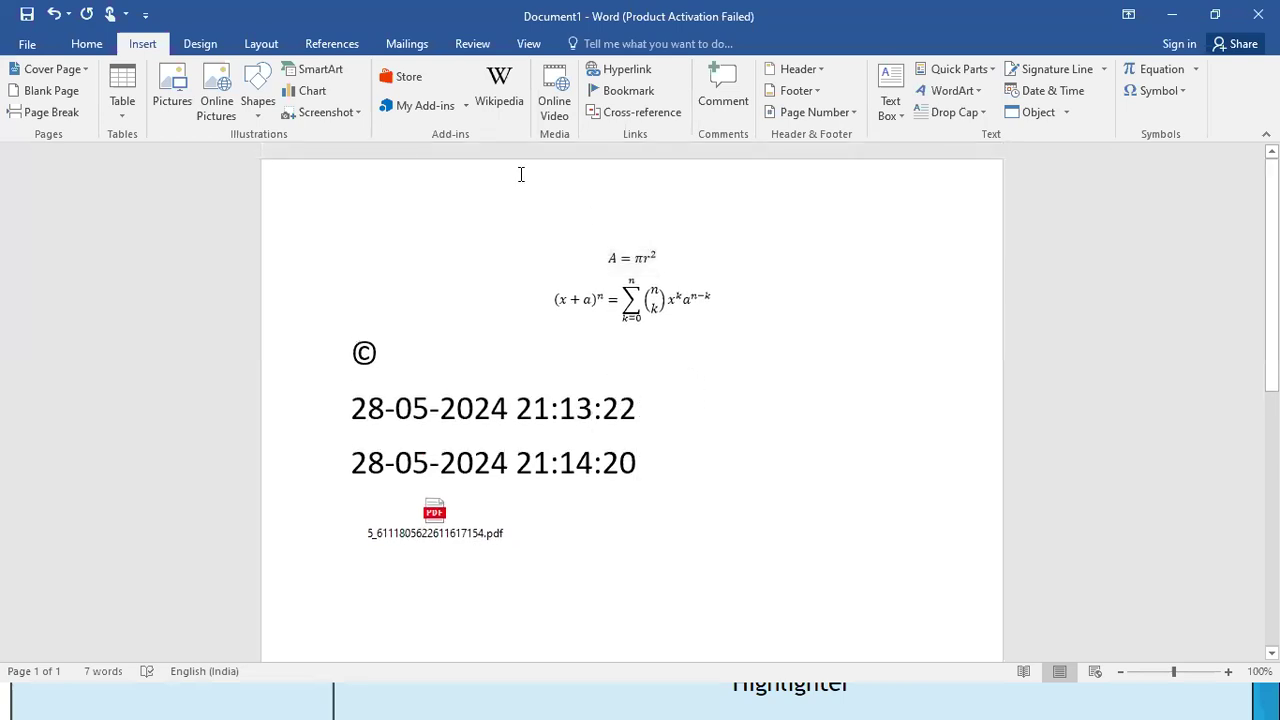
key("ctrl+Home")
key("Down")
scroll(457, 333, "down", 3)
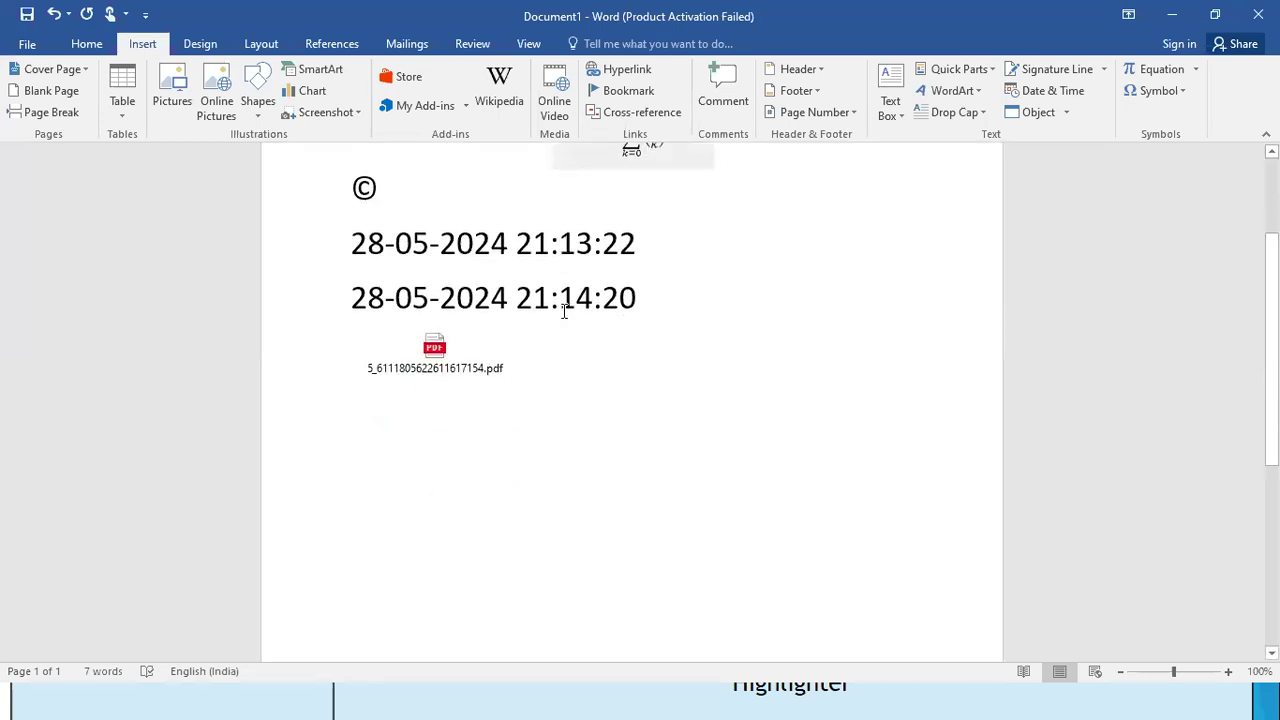
double_click(434, 336)
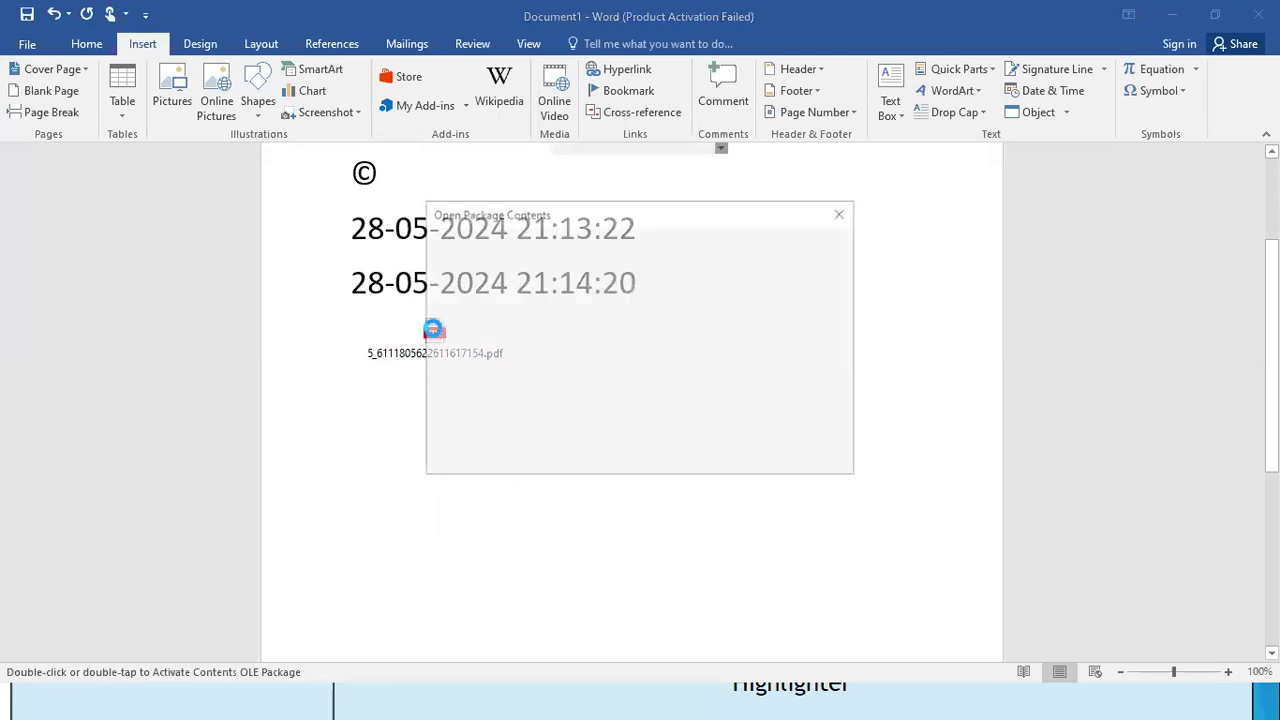
left_click(725, 347)
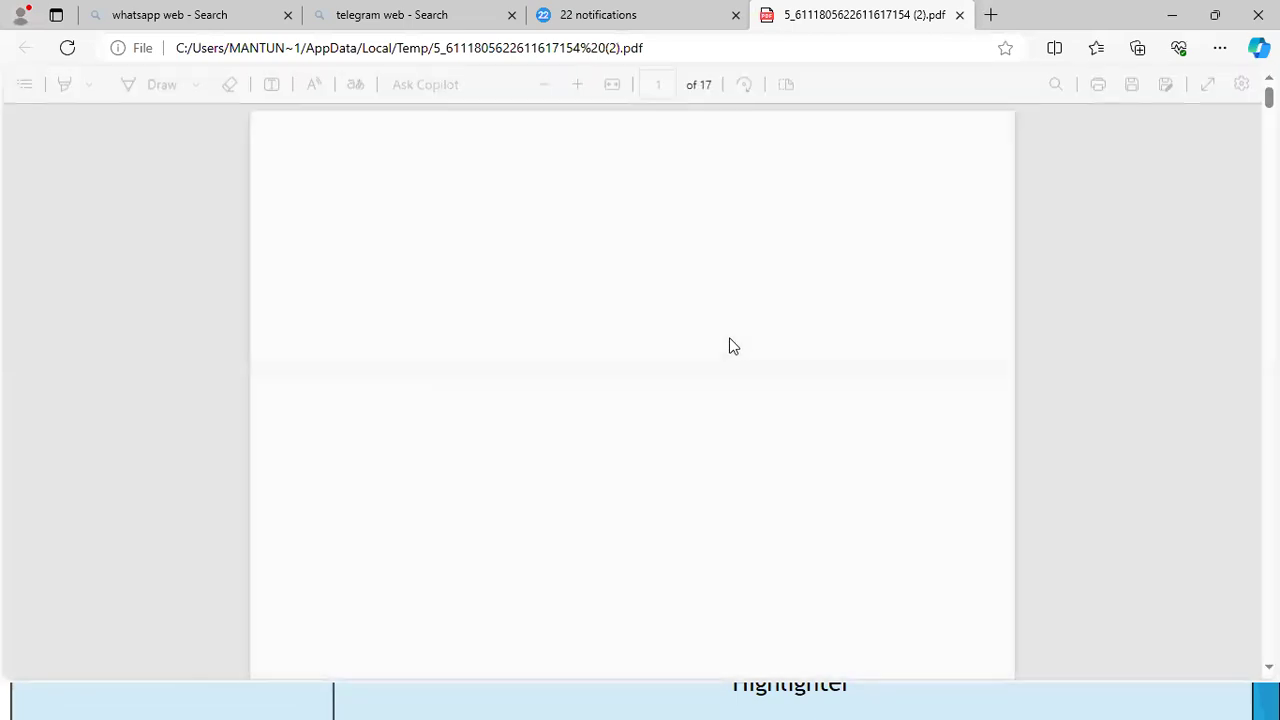
left_click(960, 16)
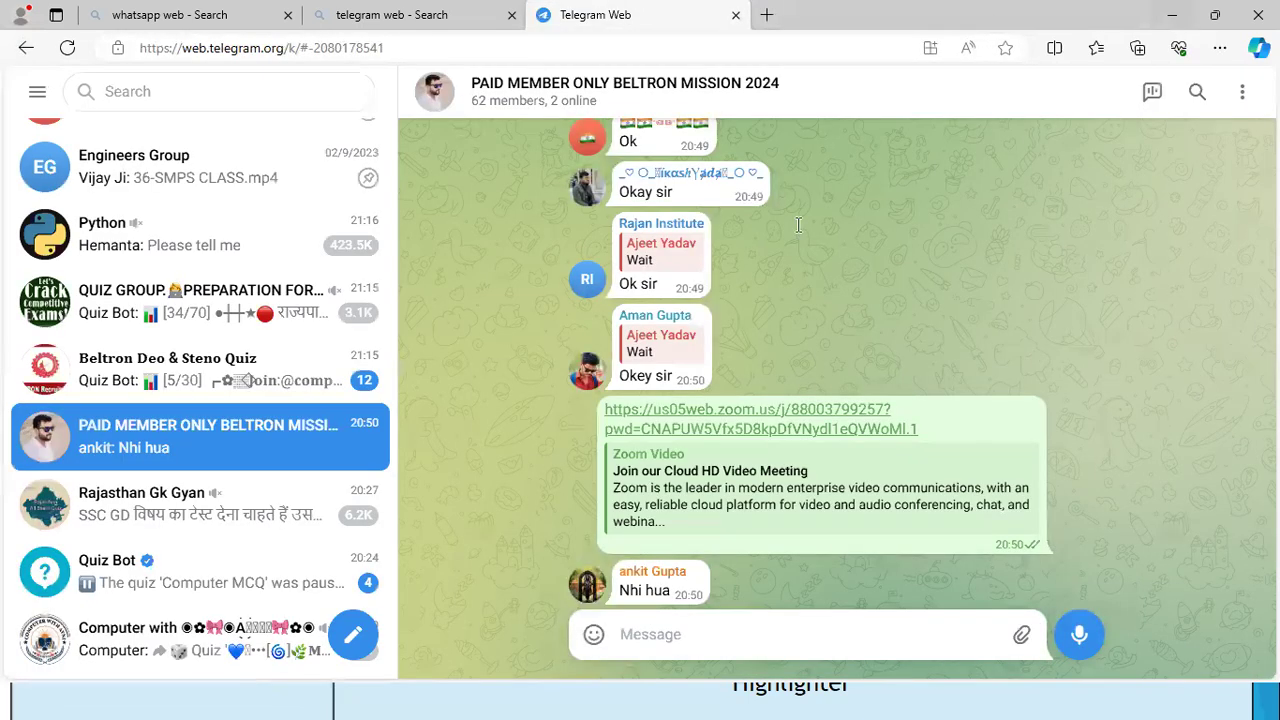
key("alt+Tab")
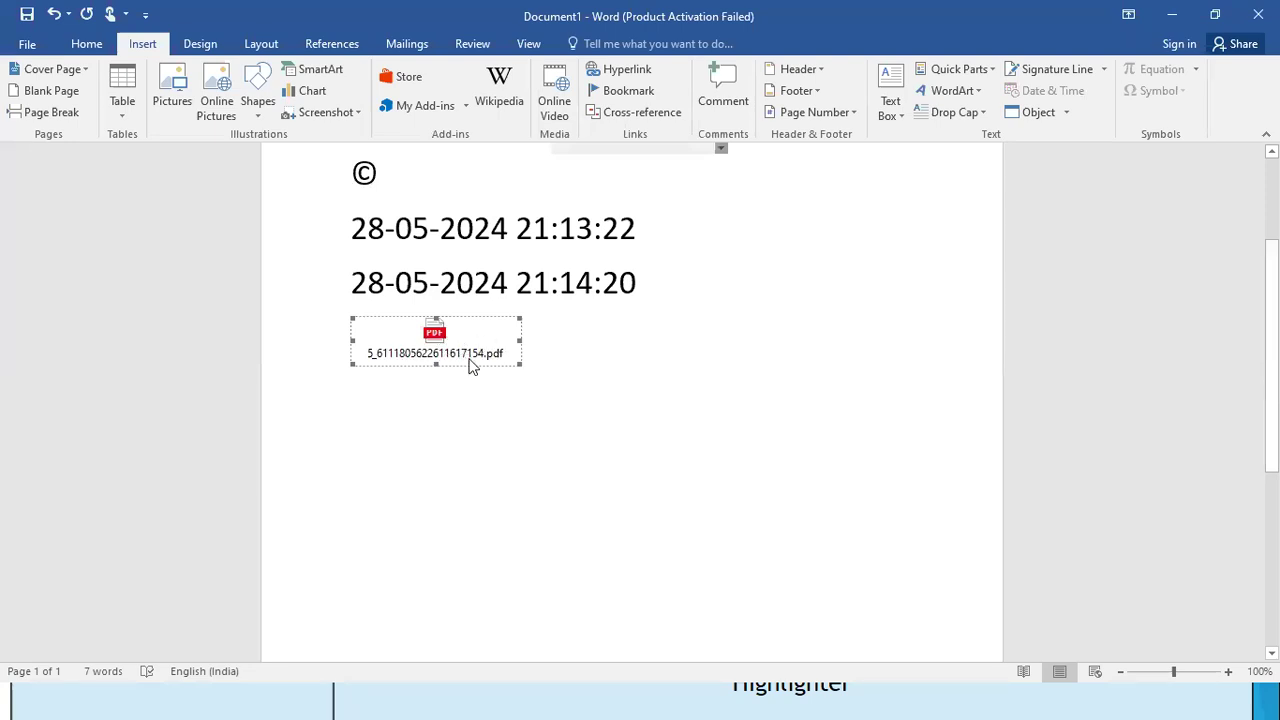
left_click(604, 337)
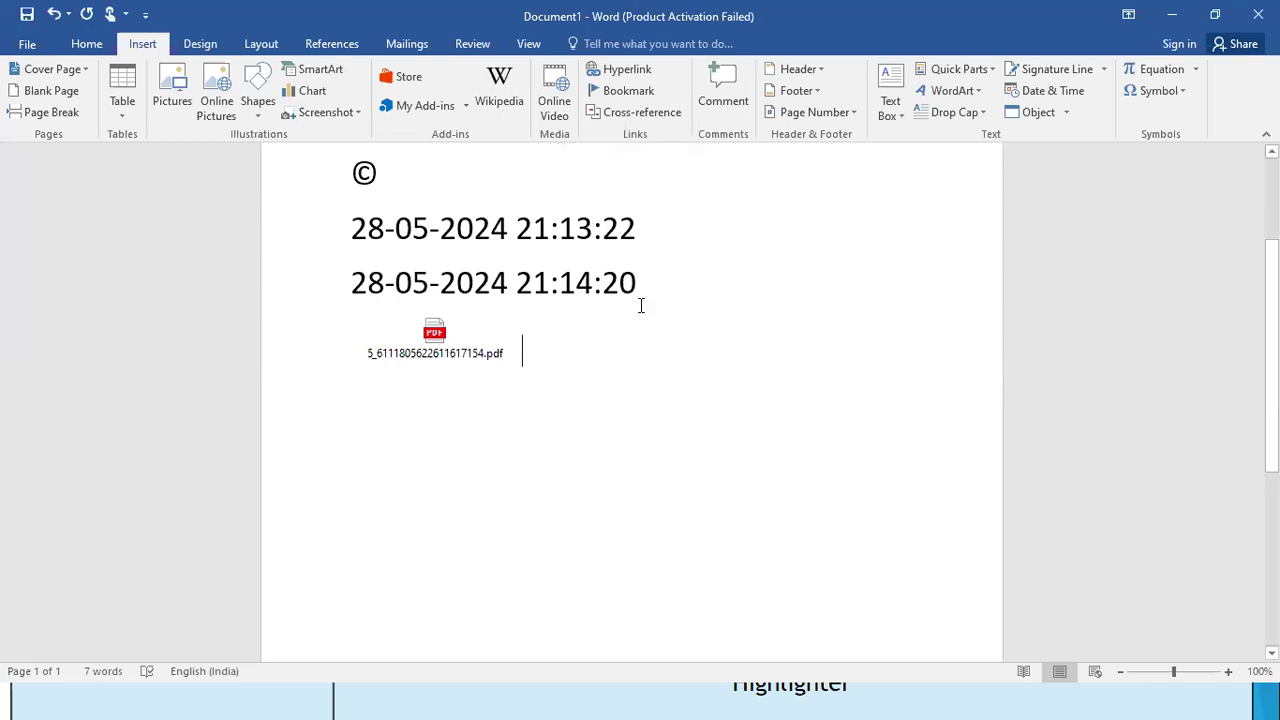
Open the Add Signature Services web page and return to the Word document.
left_click(1066, 112)
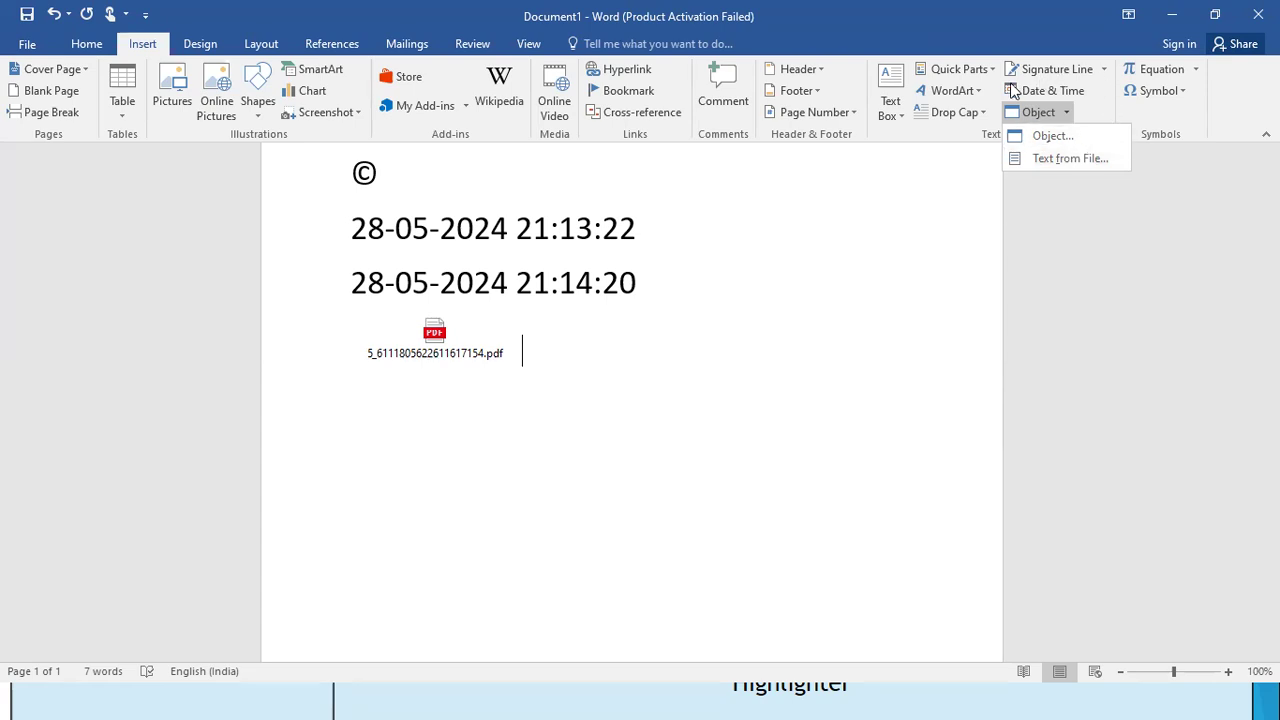
left_click(958, 227)
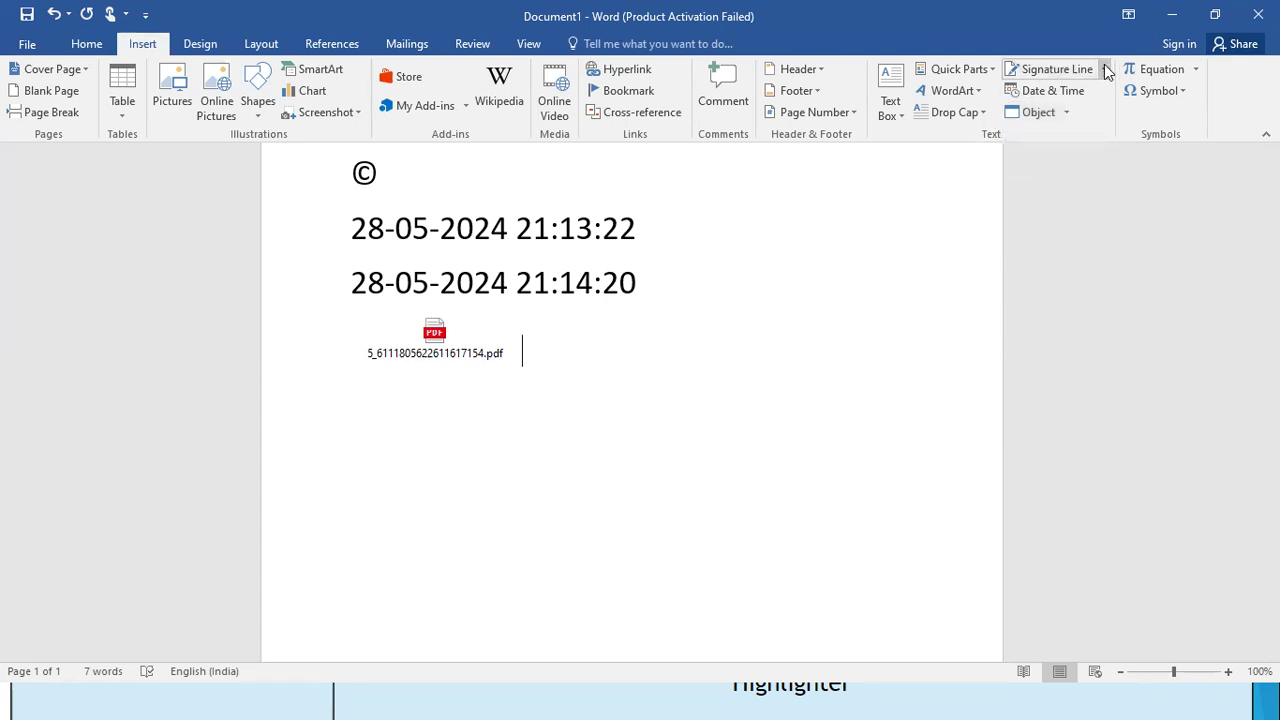
left_click(1104, 69)
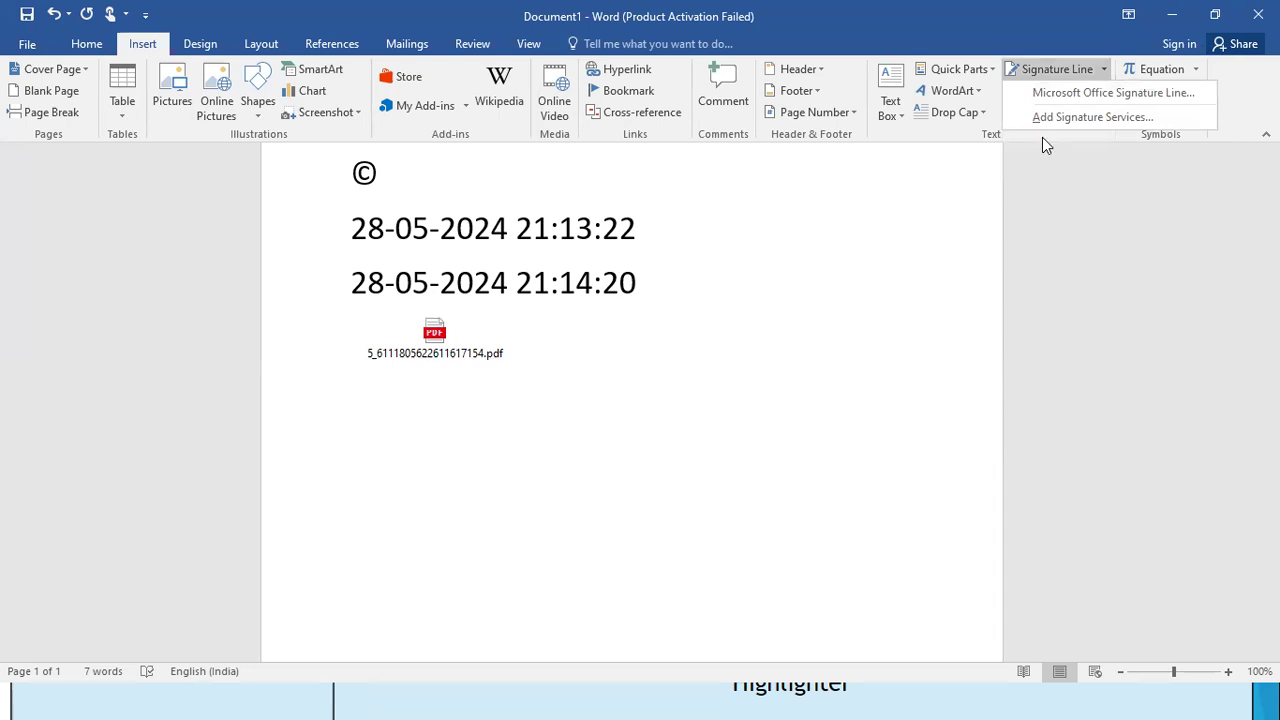
left_click(1074, 120)
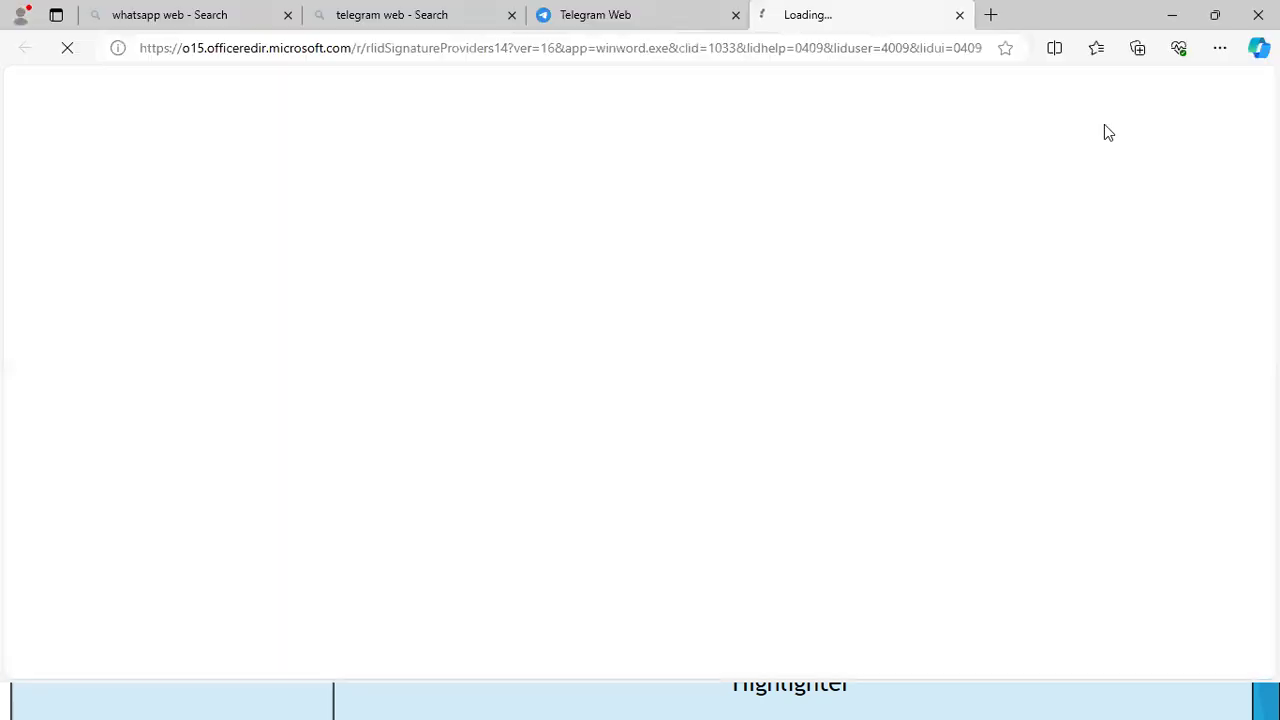
left_click(691, 14)
left_click(1172, 14)
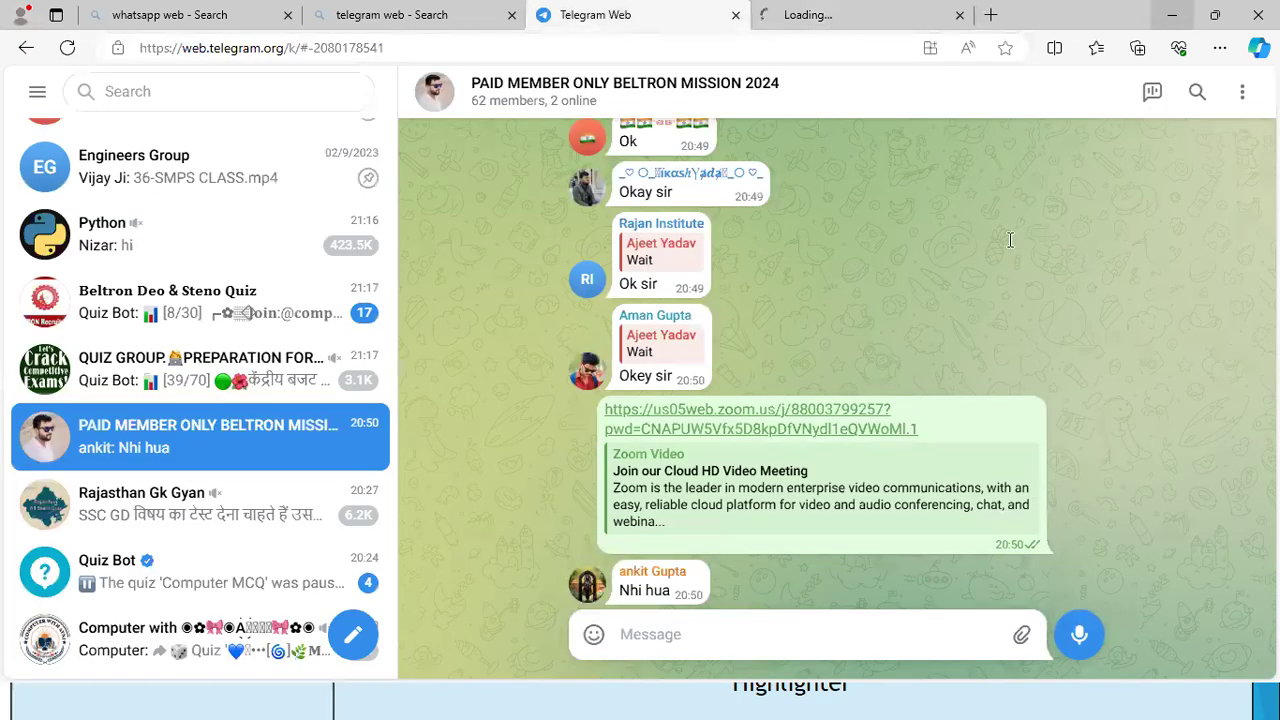
Insert a Microsoft Office signature line with suggested signer abc beside the embedded PDF, and delete it again.
left_click(1104, 69)
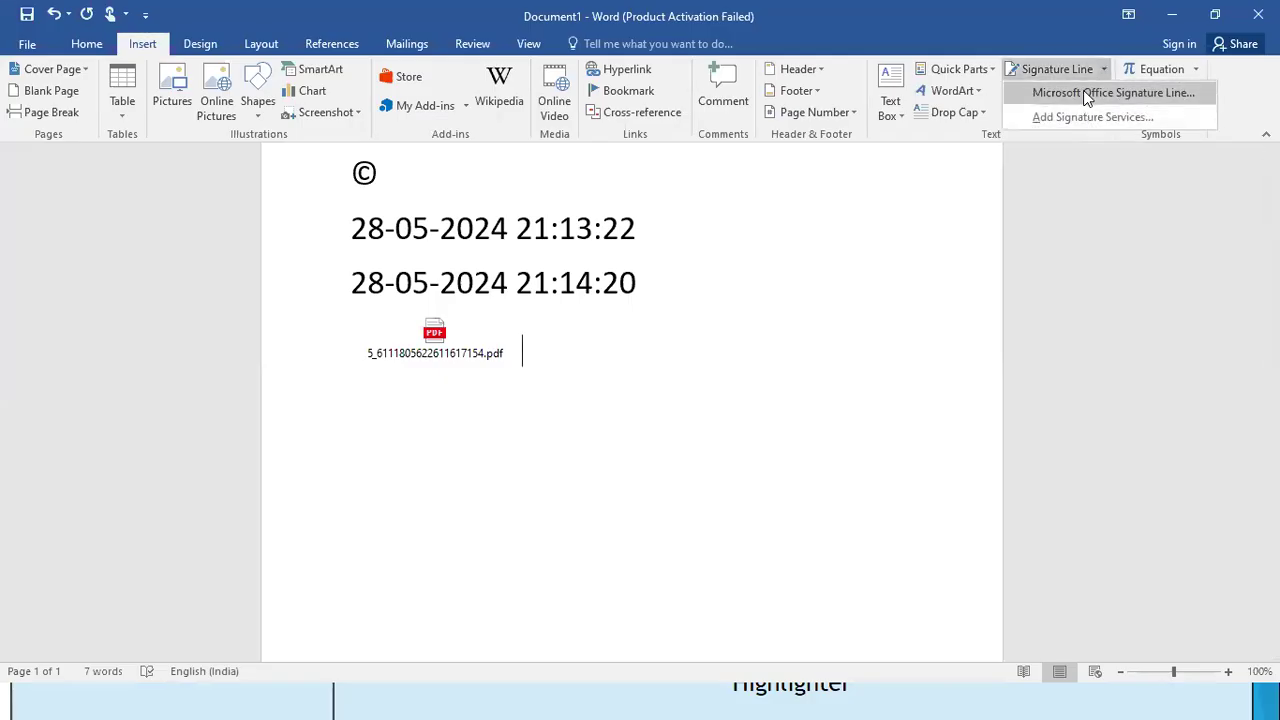
left_click(1110, 92)
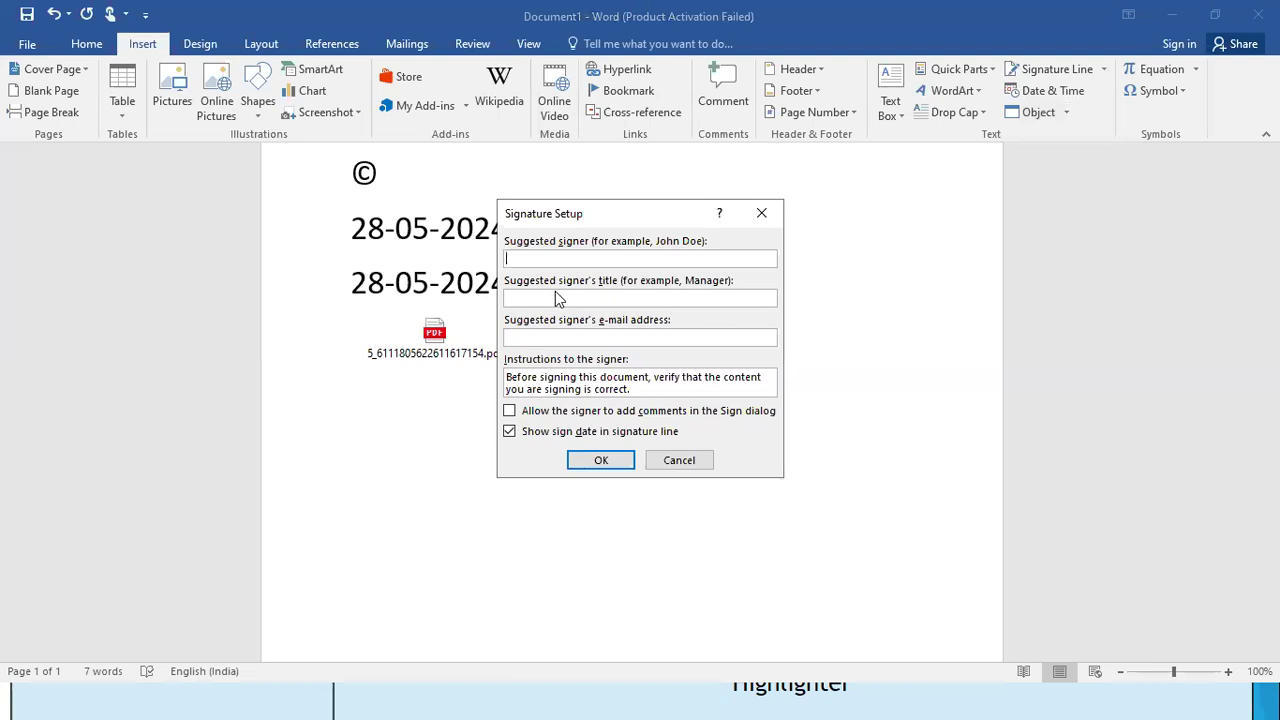
type("abc")
left_click(586, 462)
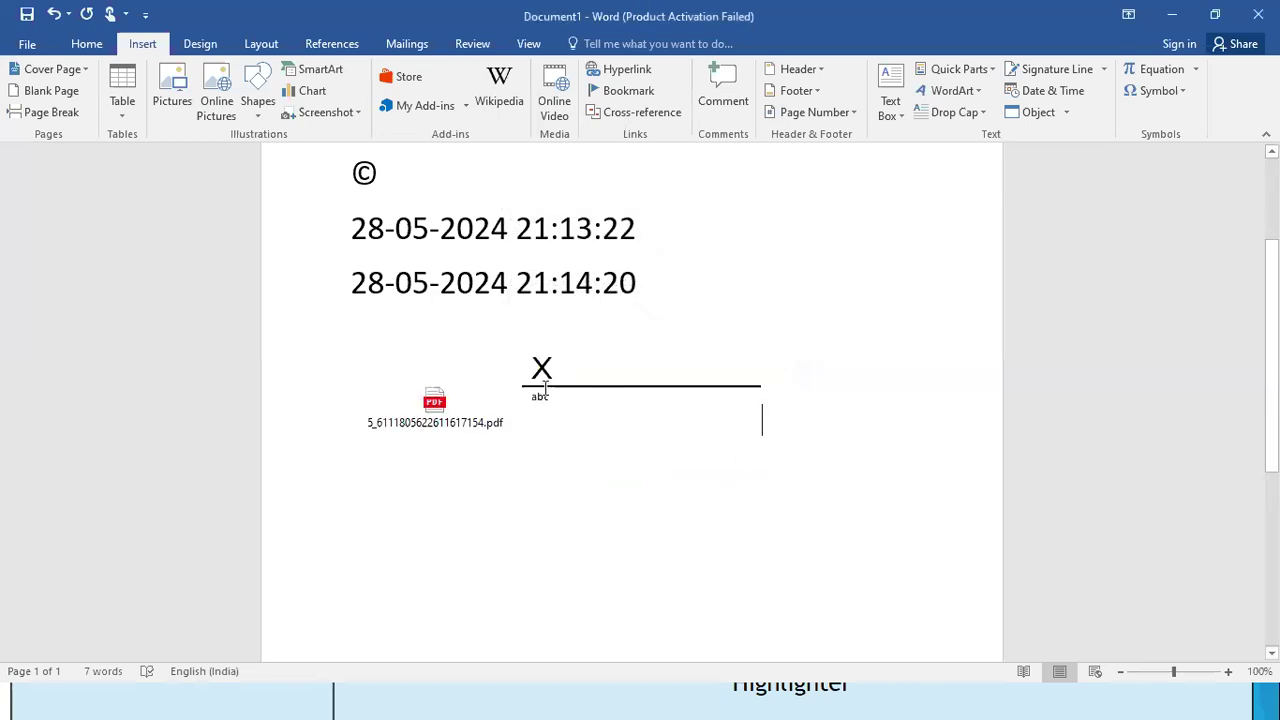
left_click(544, 378)
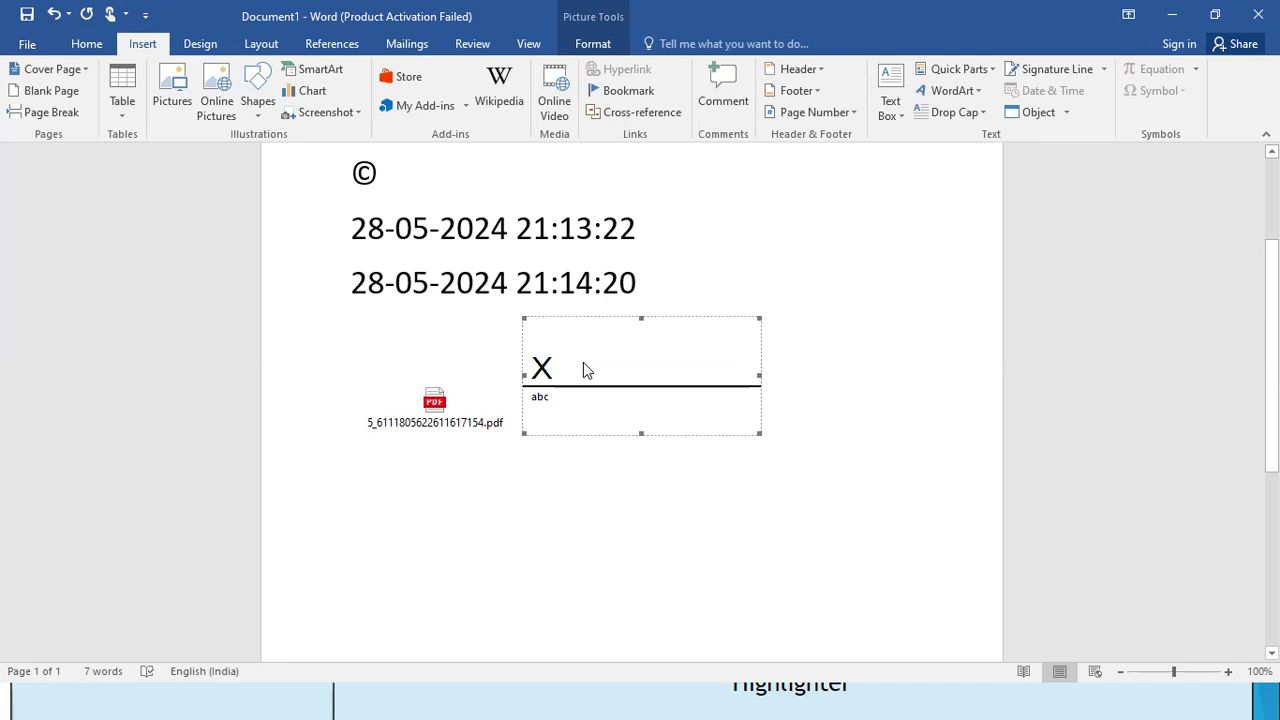
key("Delete")
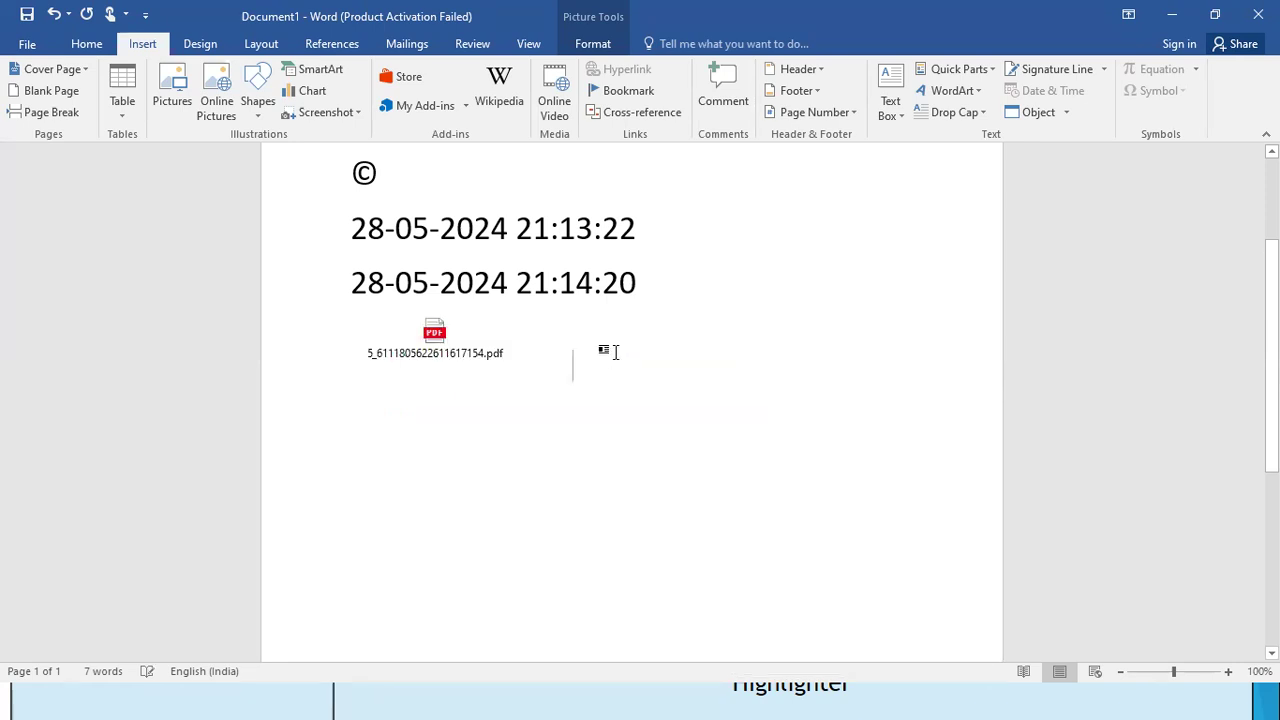
Insert a FileName field in Lowercase format with the path added, beside the embedded PDF.
left_click(994, 75)
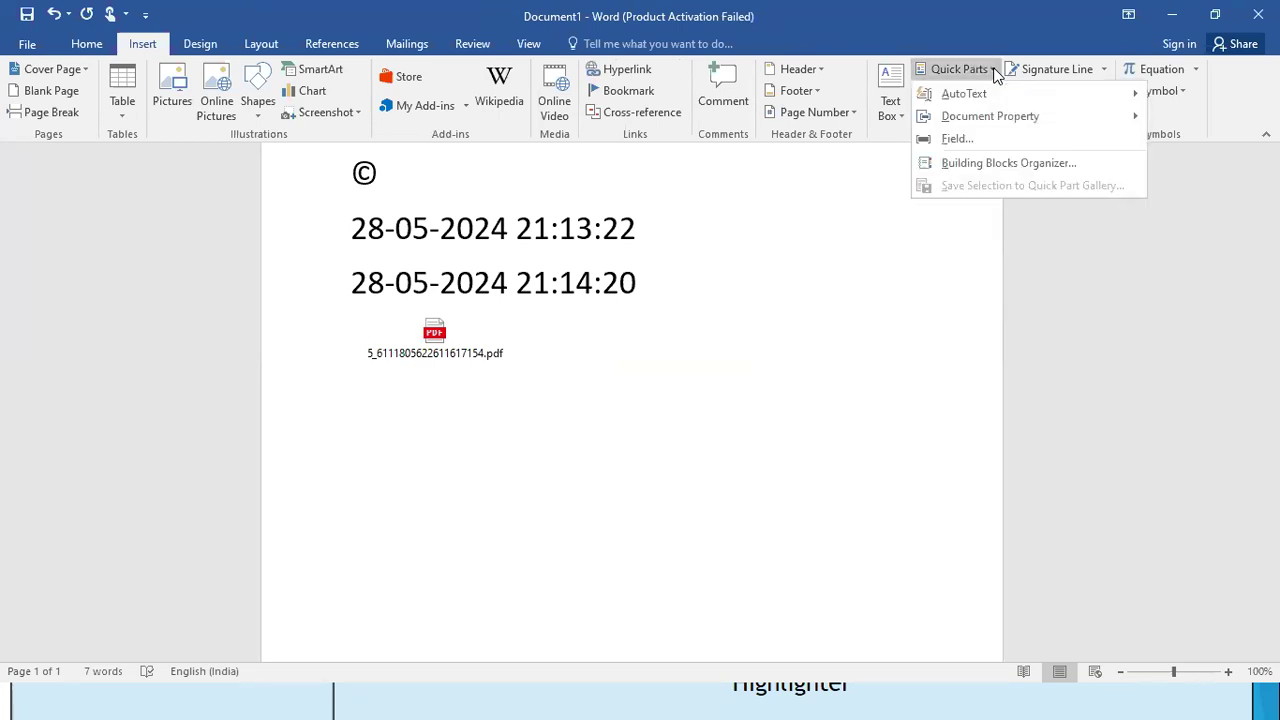
left_click(973, 139)
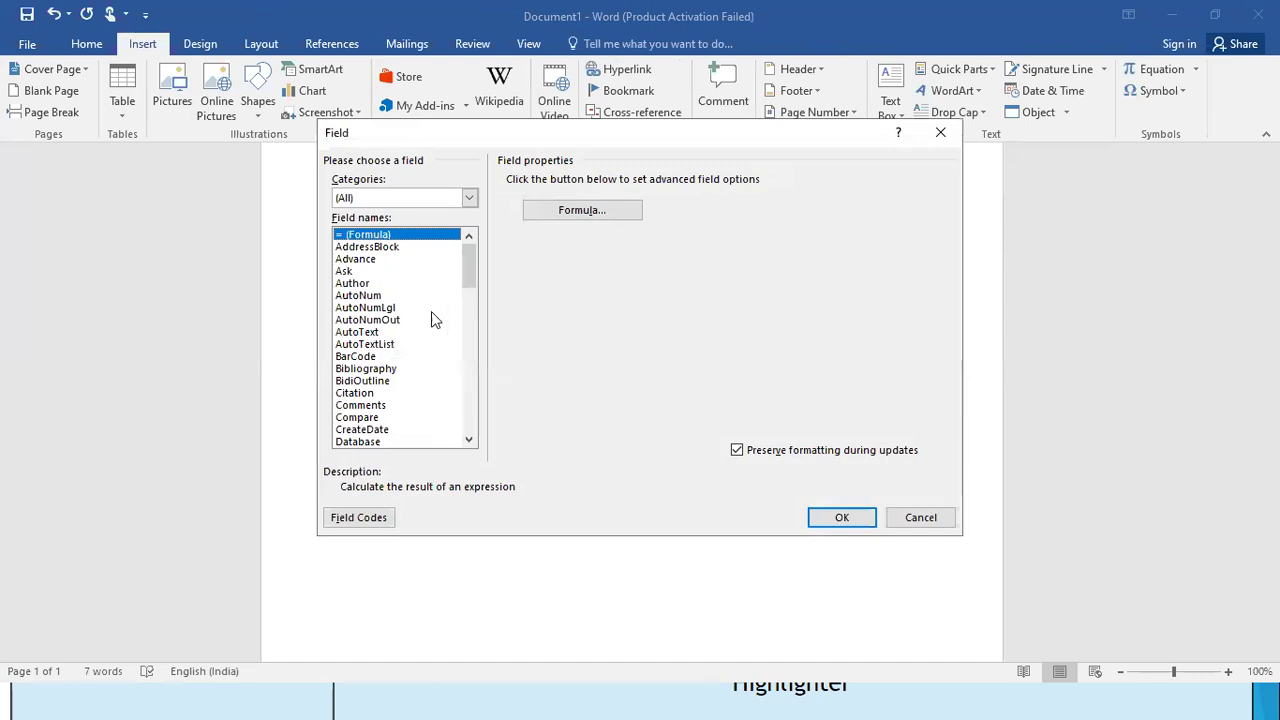
scroll(418, 349, "down", 4)
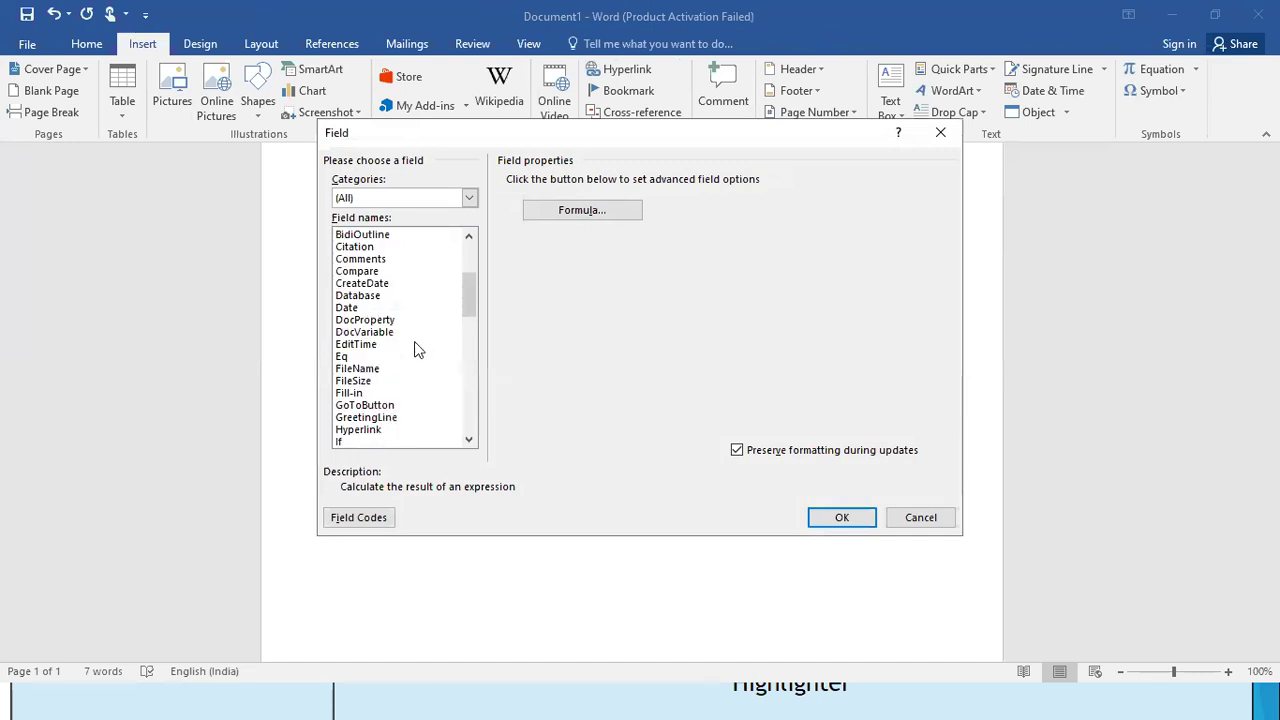
left_click(360, 369)
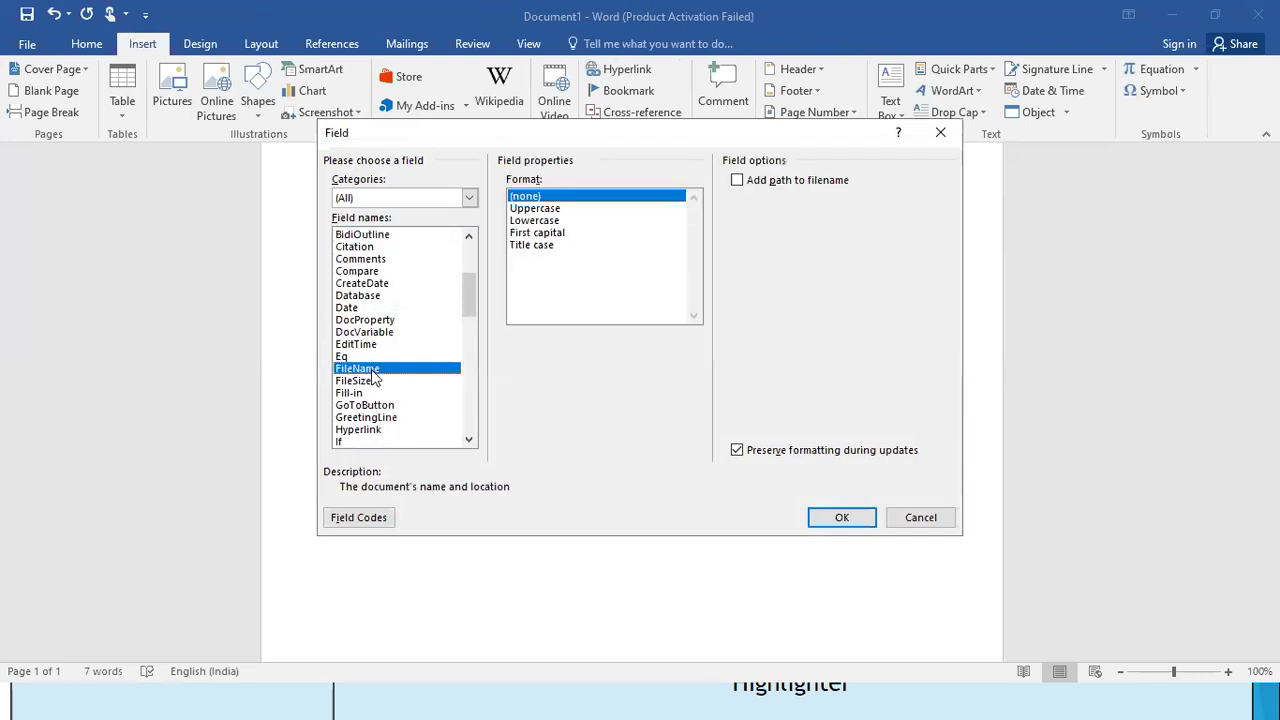
left_click(545, 221)
left_click(738, 182)
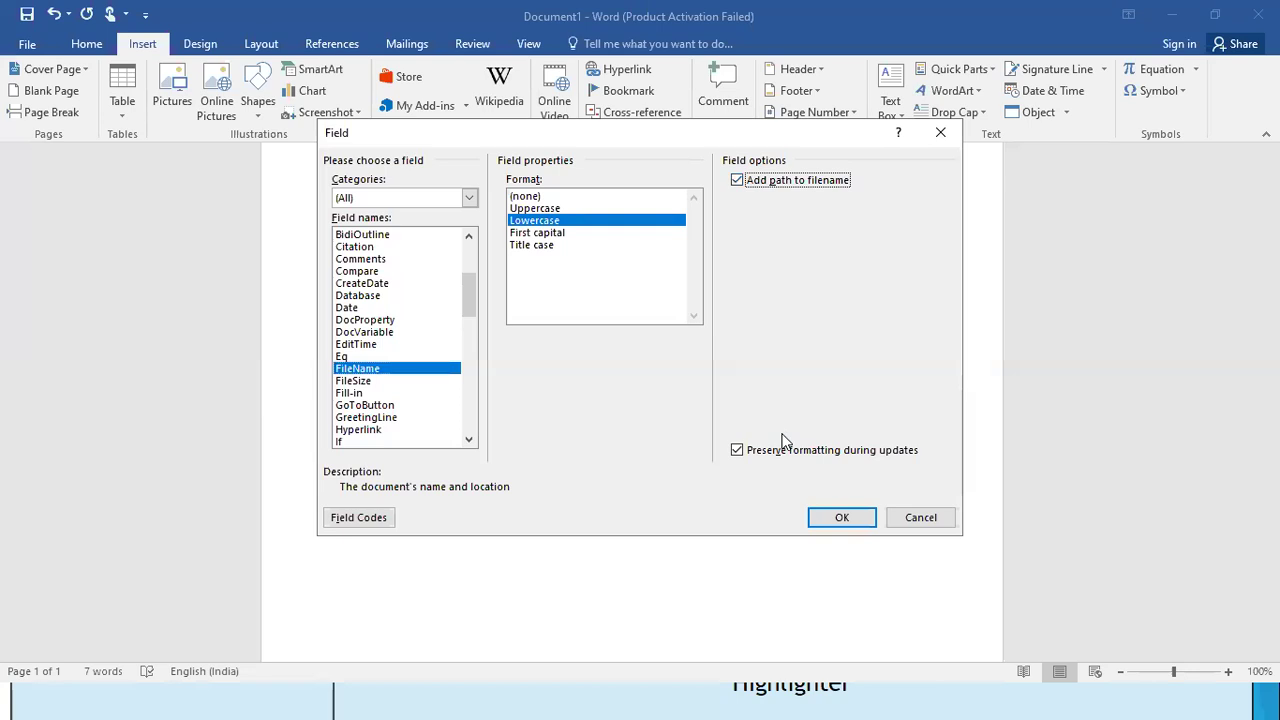
left_click(838, 515)
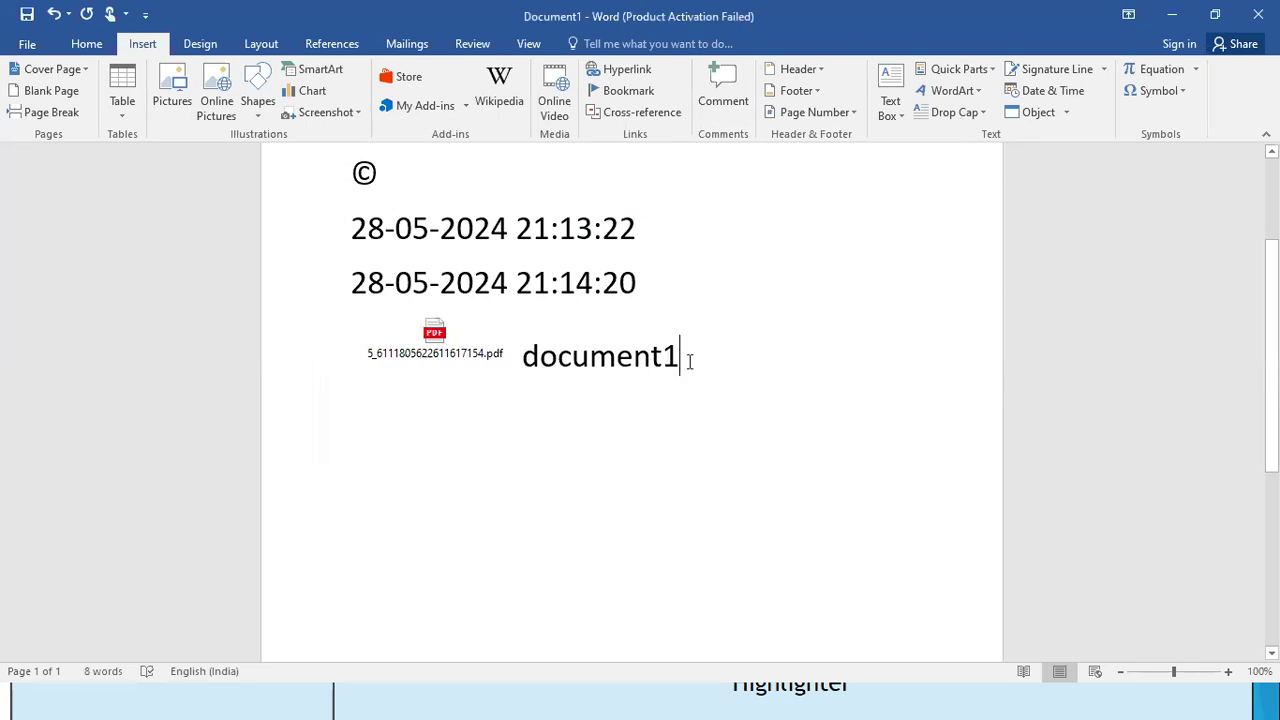
Open the page footer for editing.
scroll(690, 360, "up", 3)
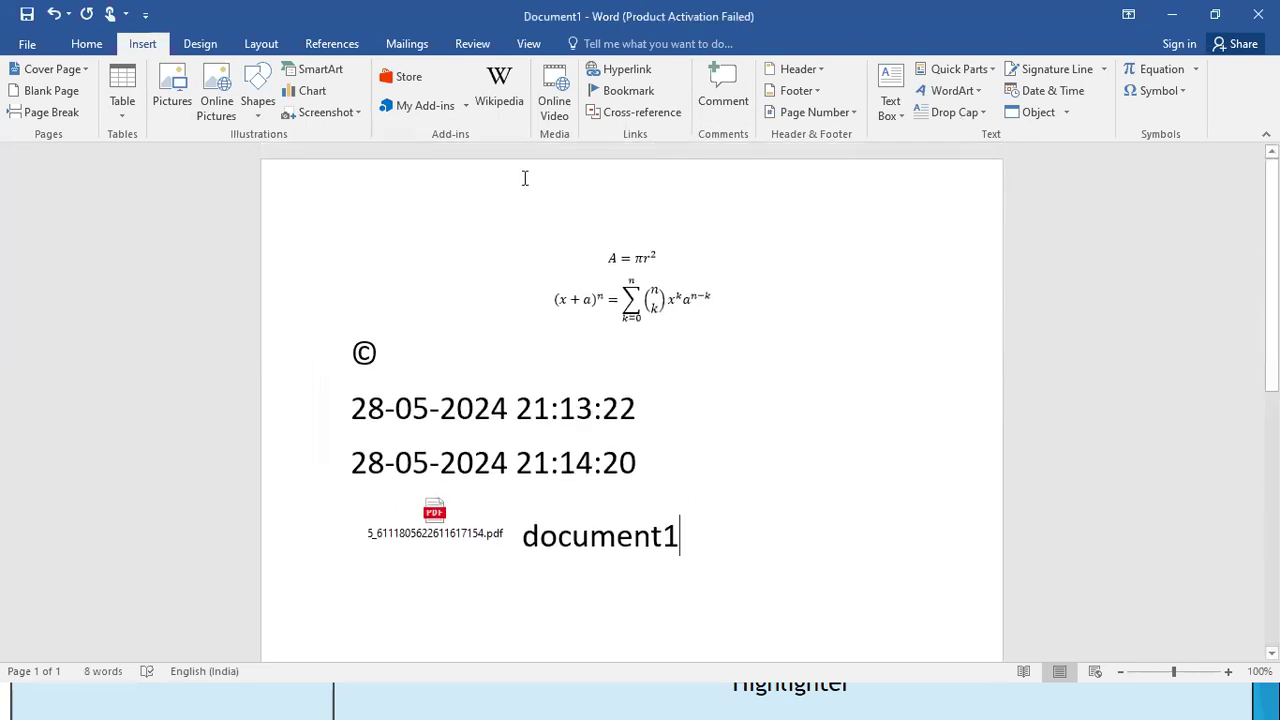
scroll(520, 191, "down", 10)
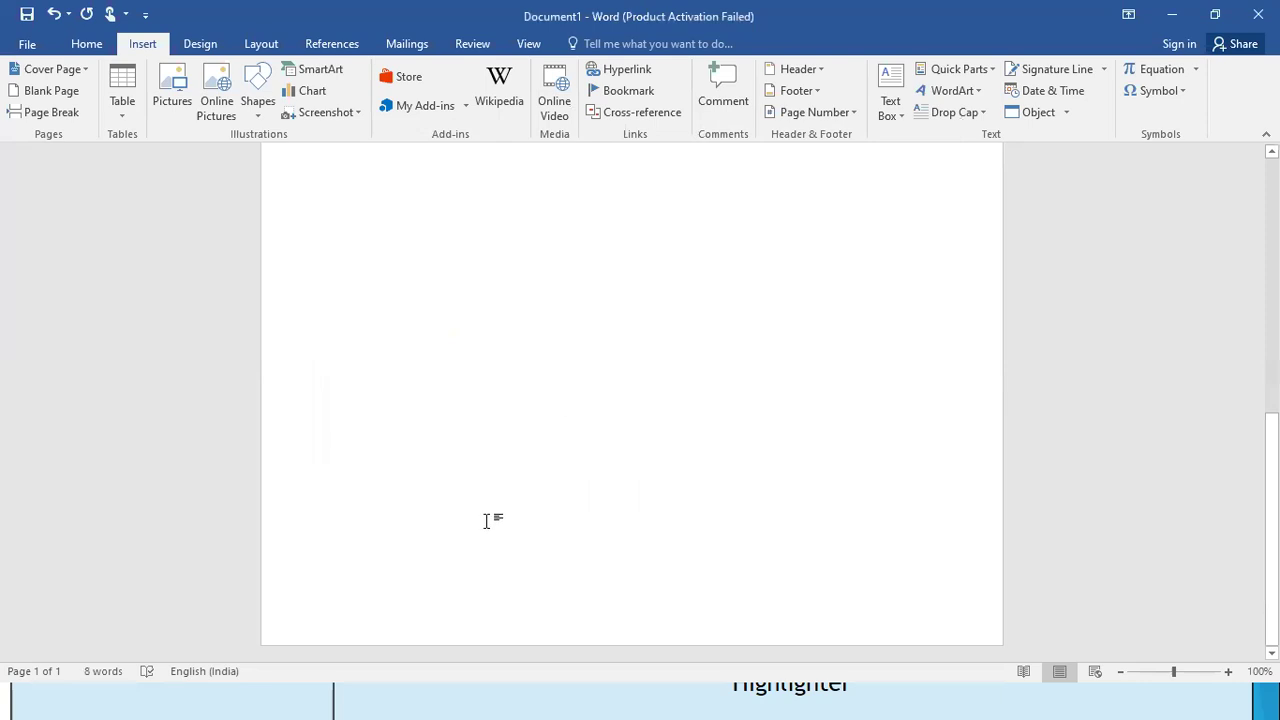
double_click(290, 618)
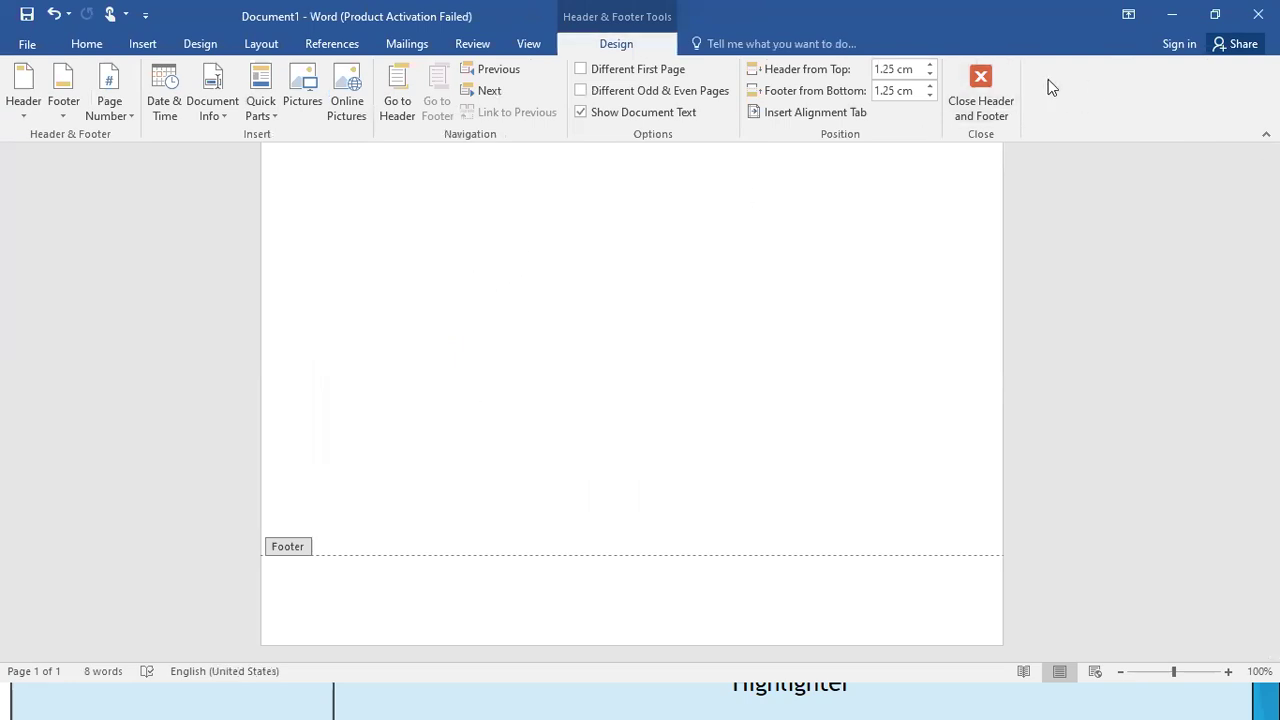
Save the document in the Documents folder as a Word Document named path.
left_click(24, 47)
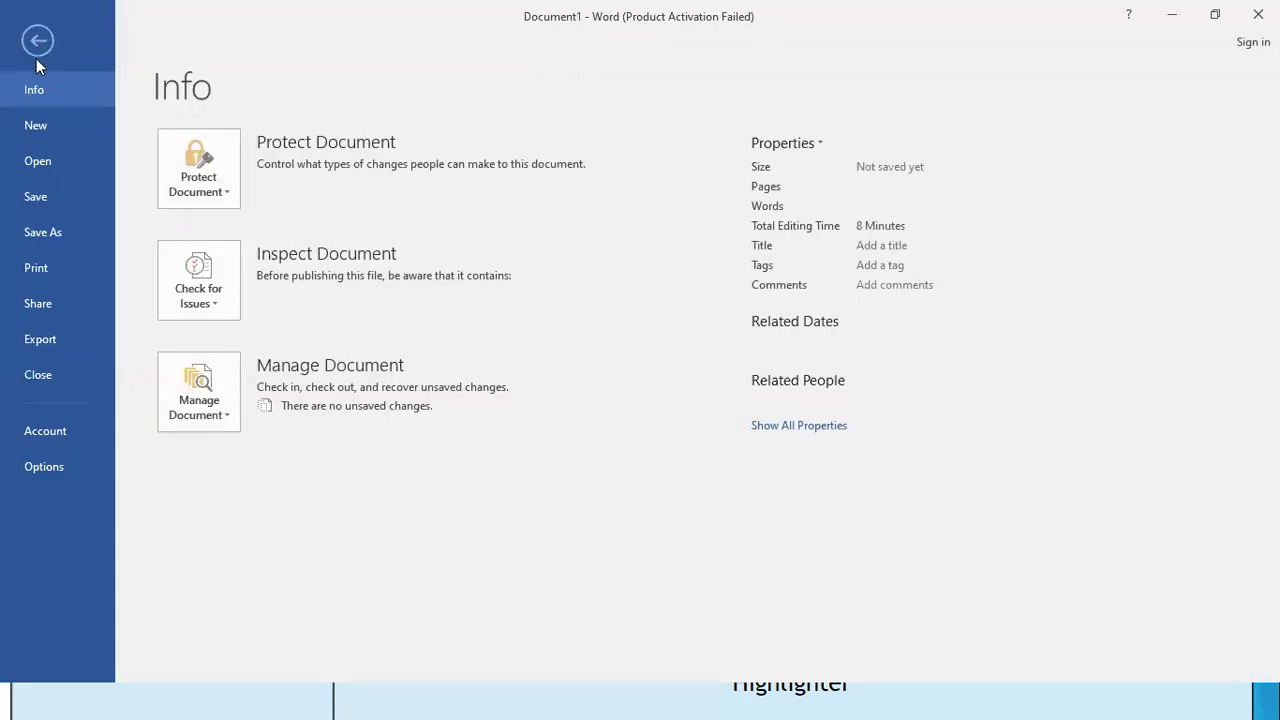
left_click(54, 233)
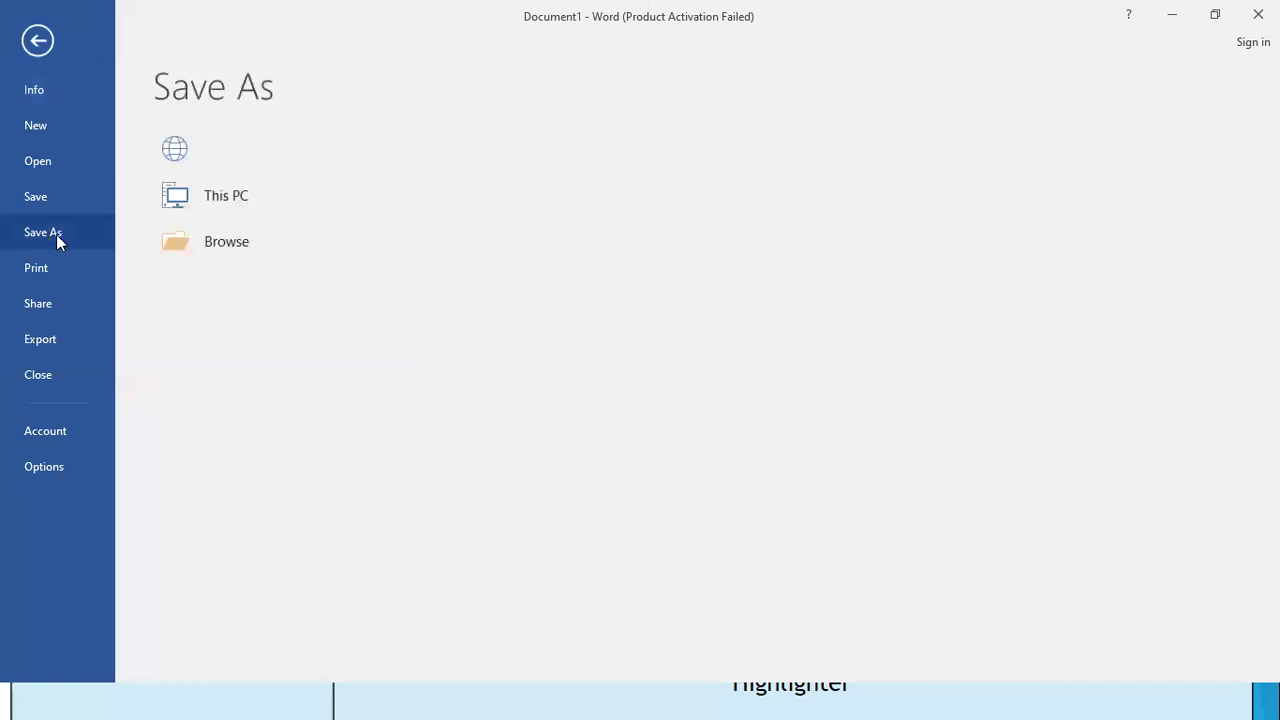
left_click(259, 195)
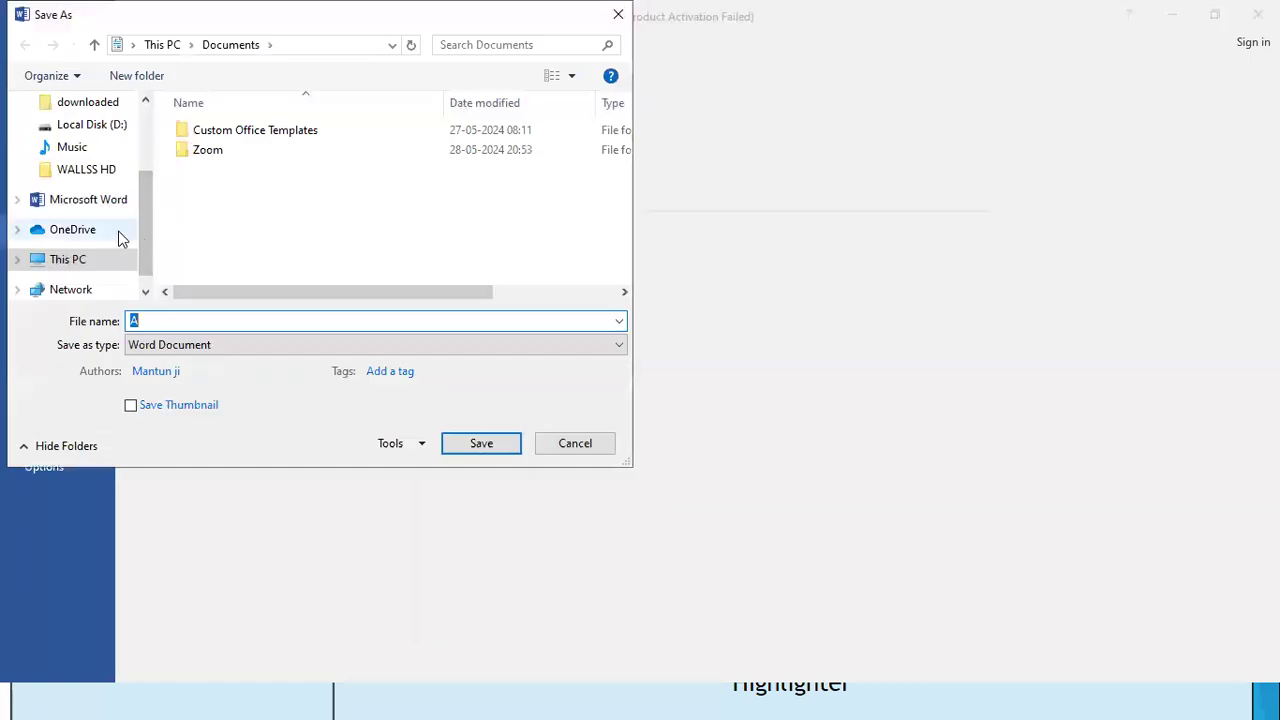
left_click_drag(148, 232, 135, 176)
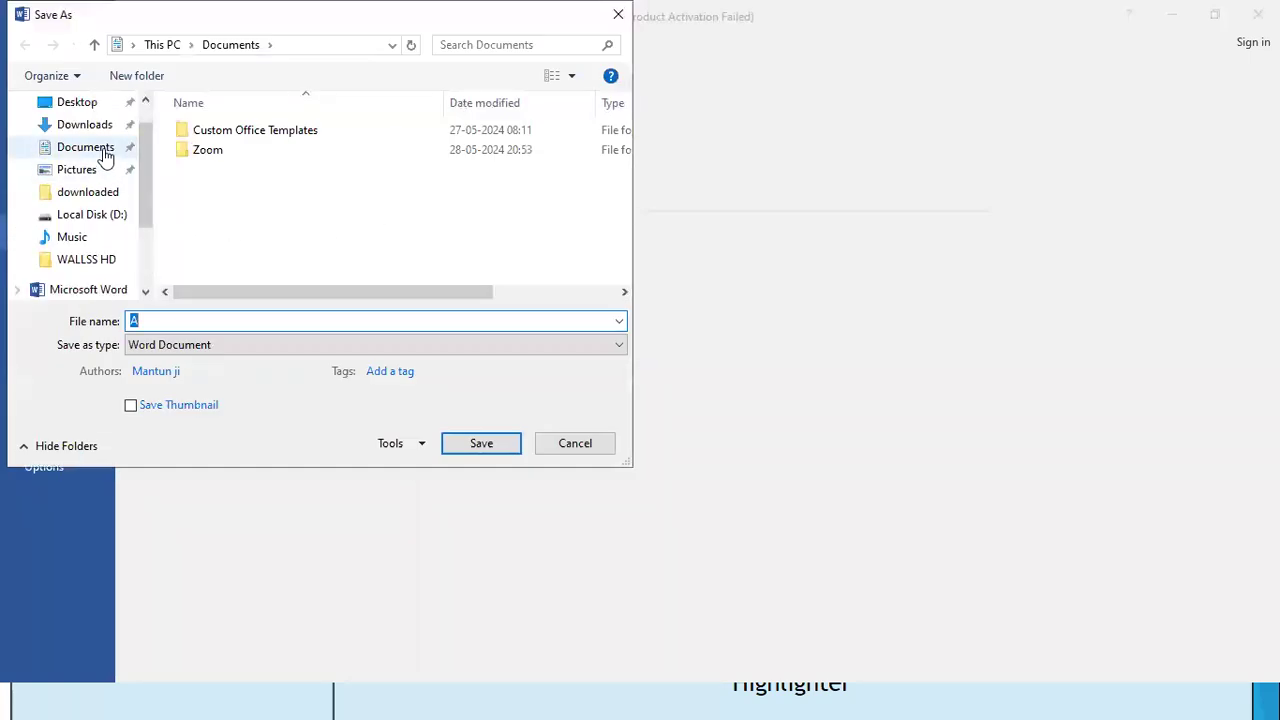
left_click(105, 150)
left_click(249, 320)
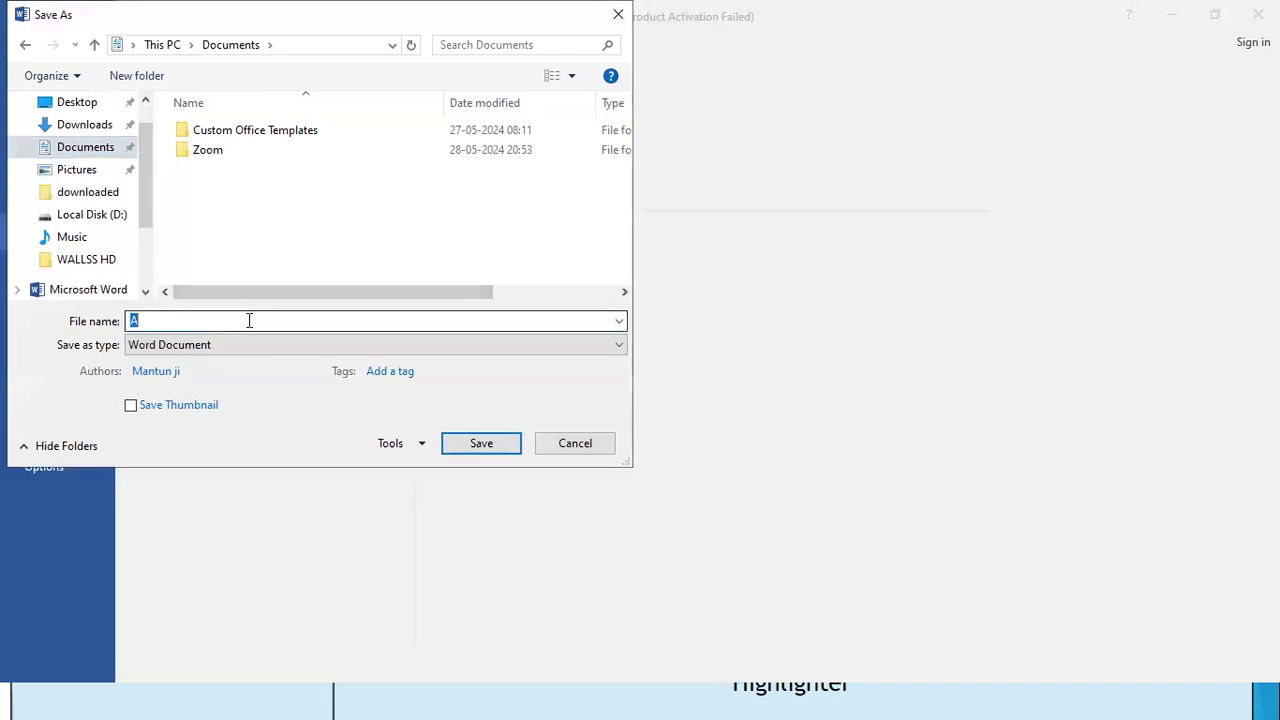
type("pa")
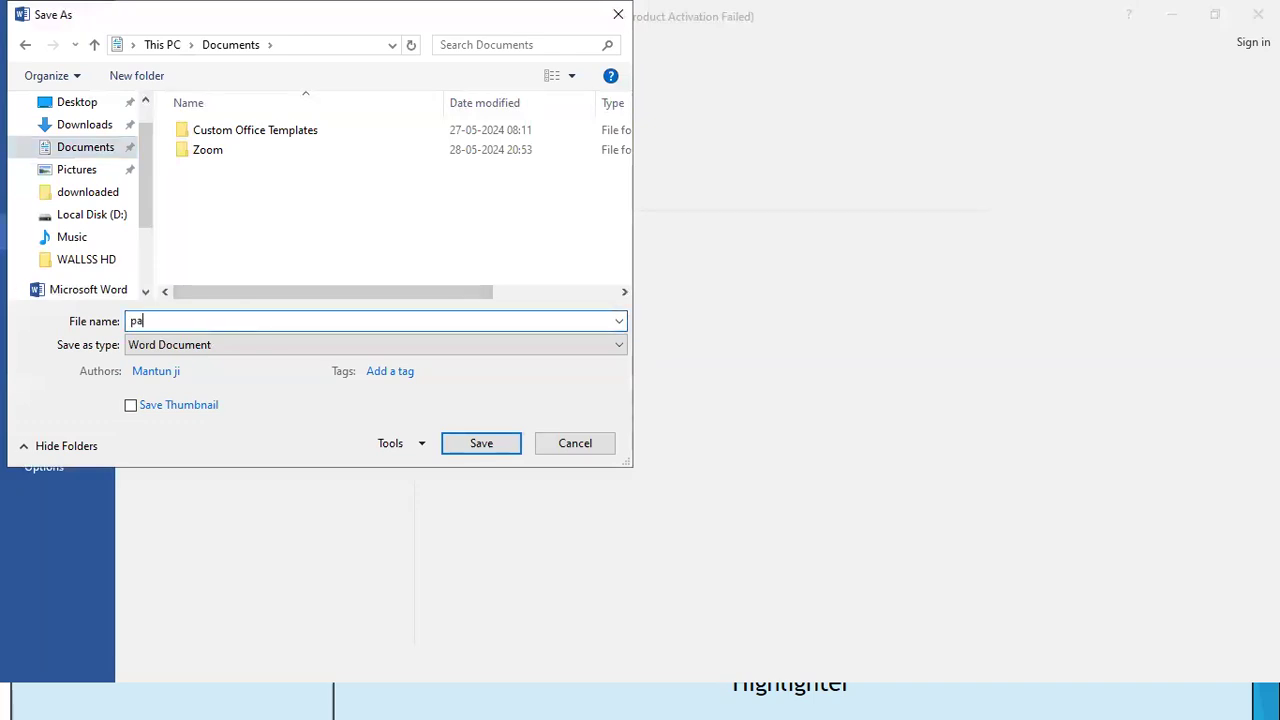
type("th")
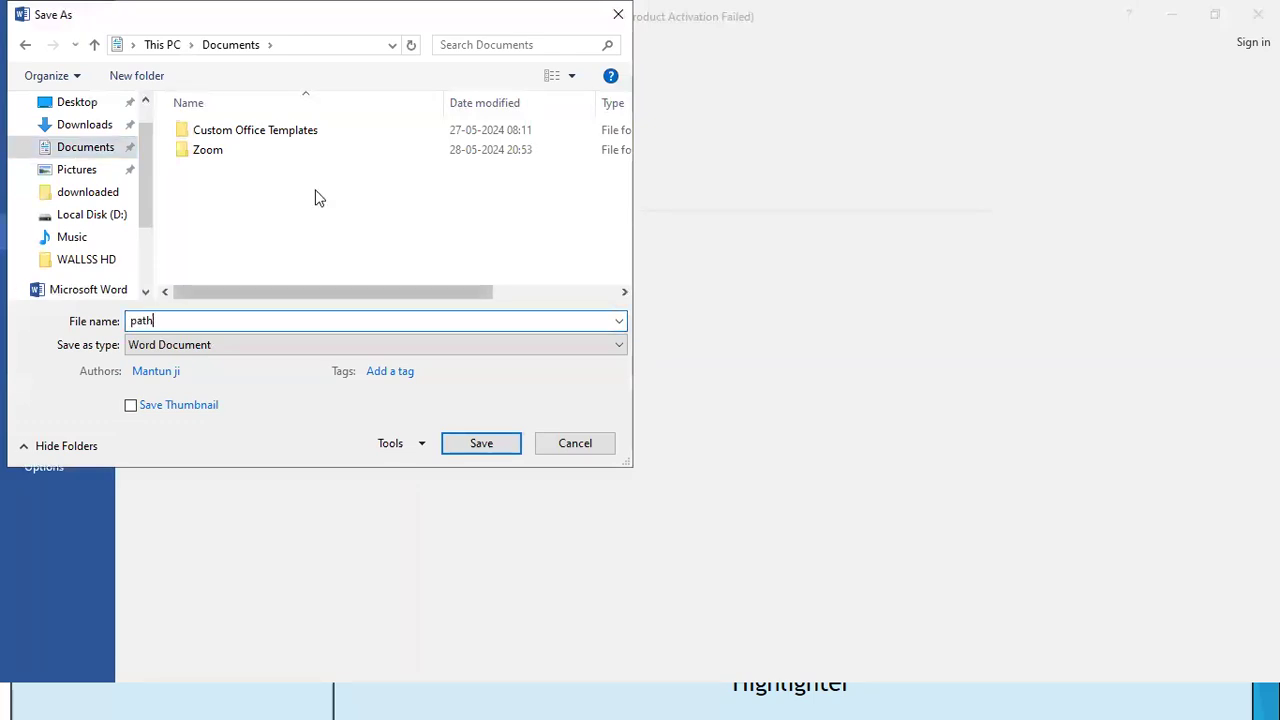
left_click(487, 452)
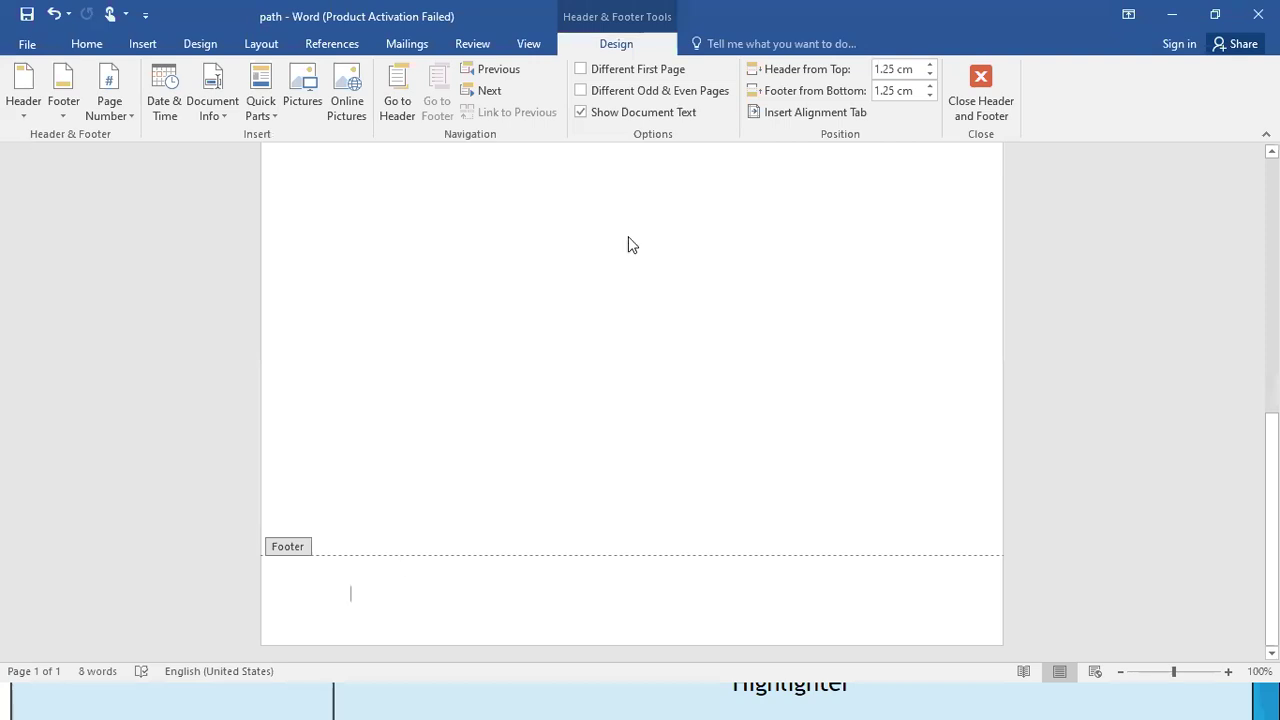
Insert a FileName field in Lowercase format with the path added into the footer, and return to the document body.
left_click(145, 43)
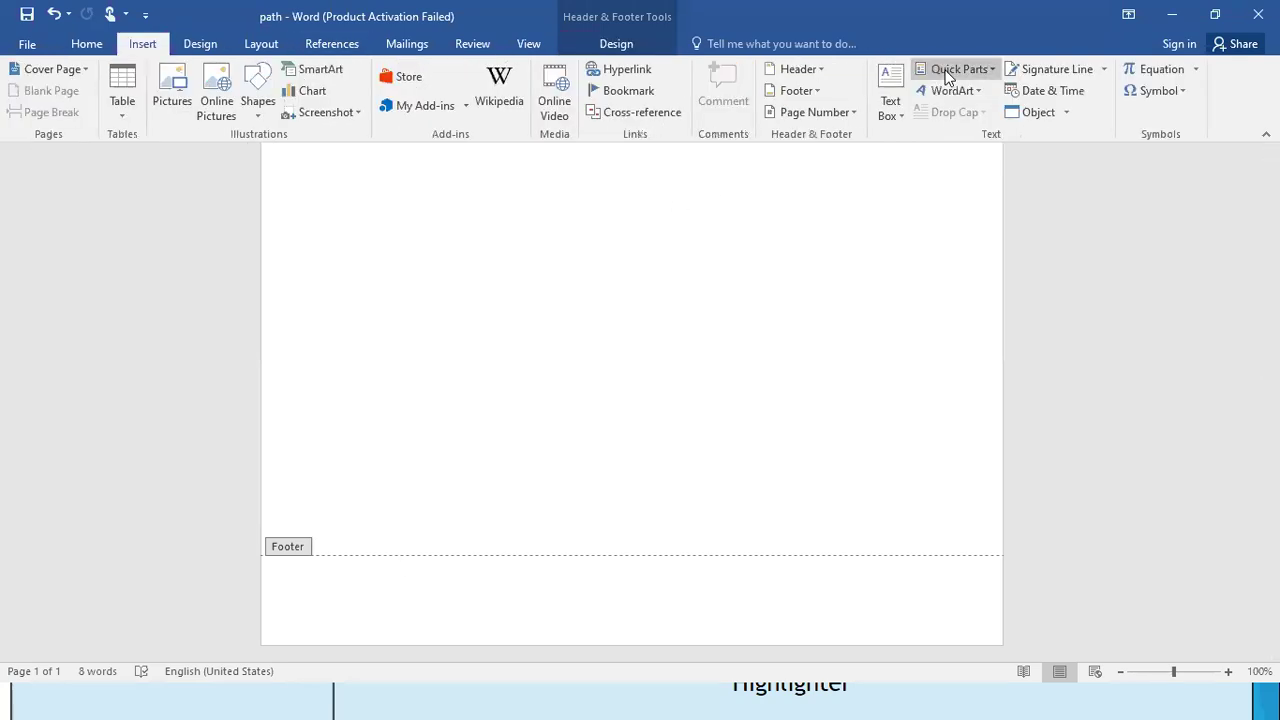
left_click(988, 68)
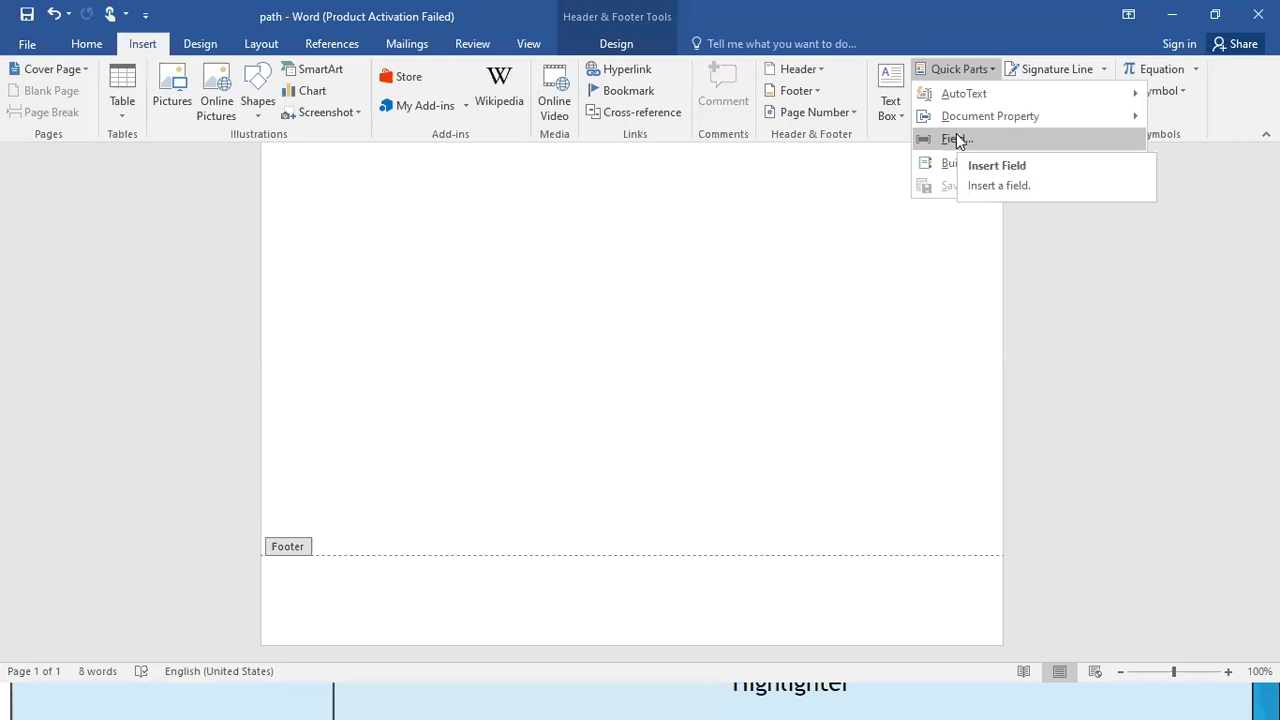
left_click(956, 138)
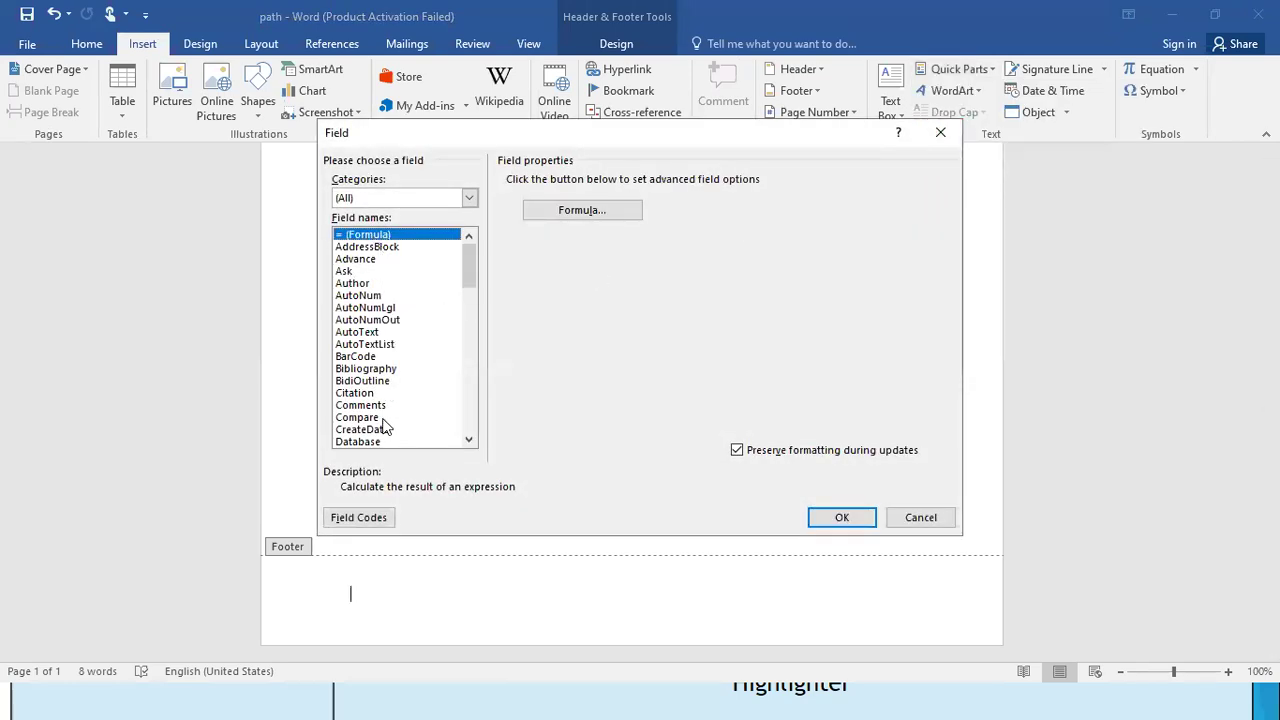
scroll(395, 400, "down", 2)
scroll(383, 362, "down", 3)
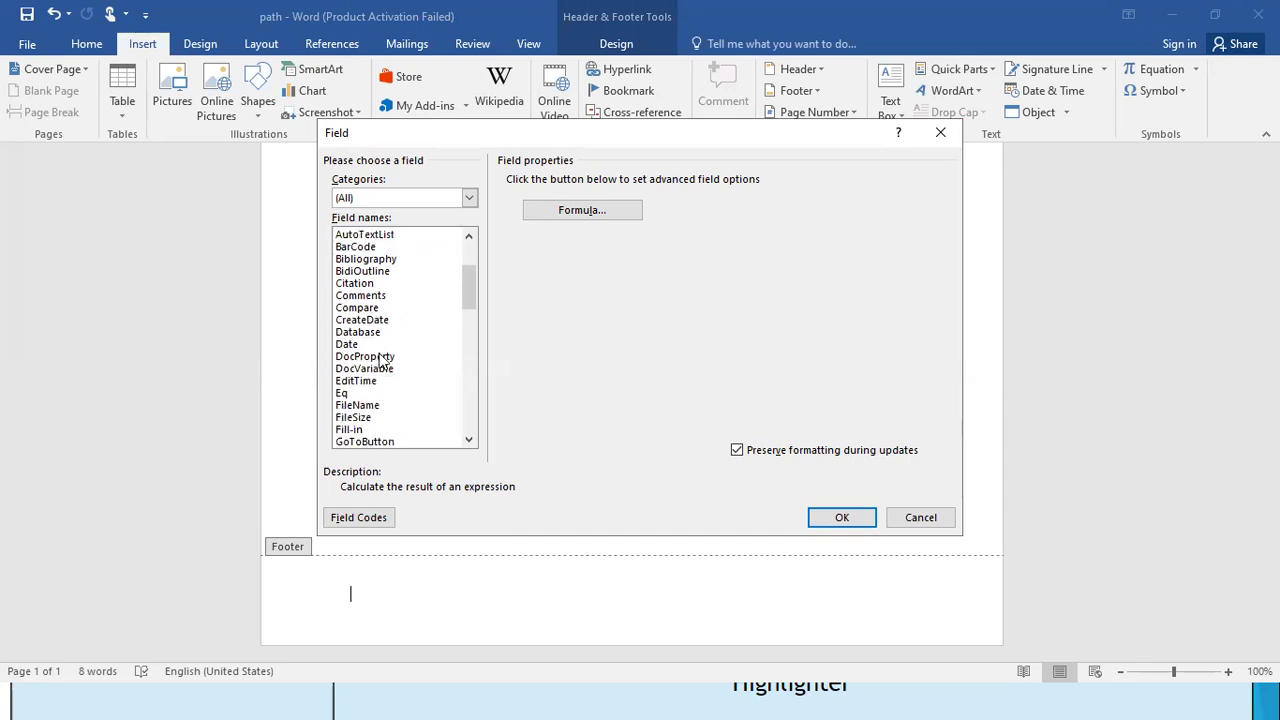
left_click(370, 332)
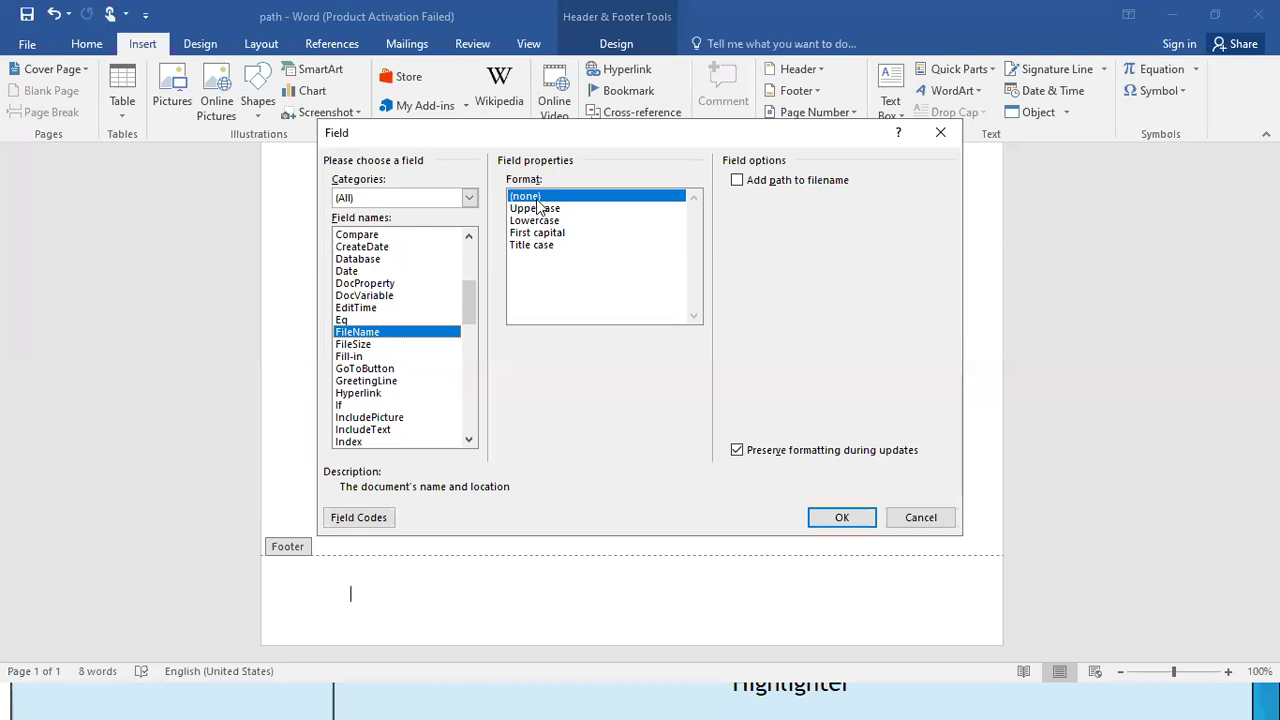
left_click(737, 182)
left_click(540, 222)
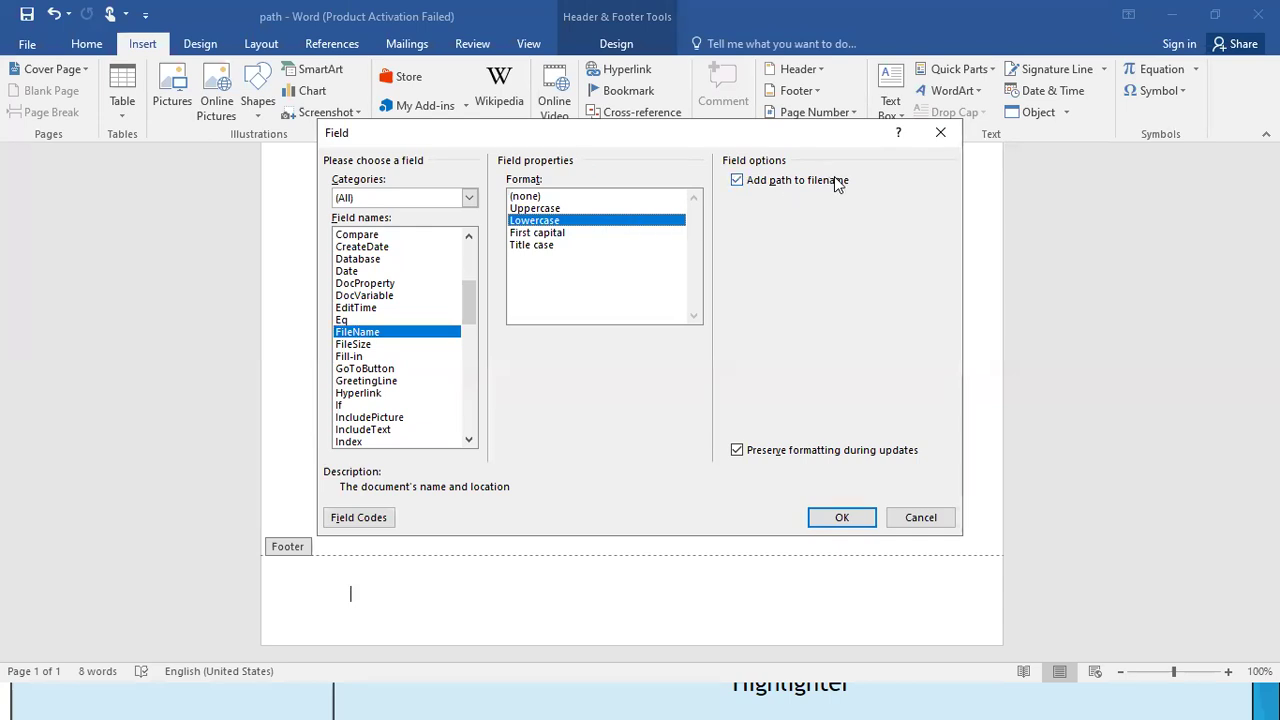
left_click(838, 517)
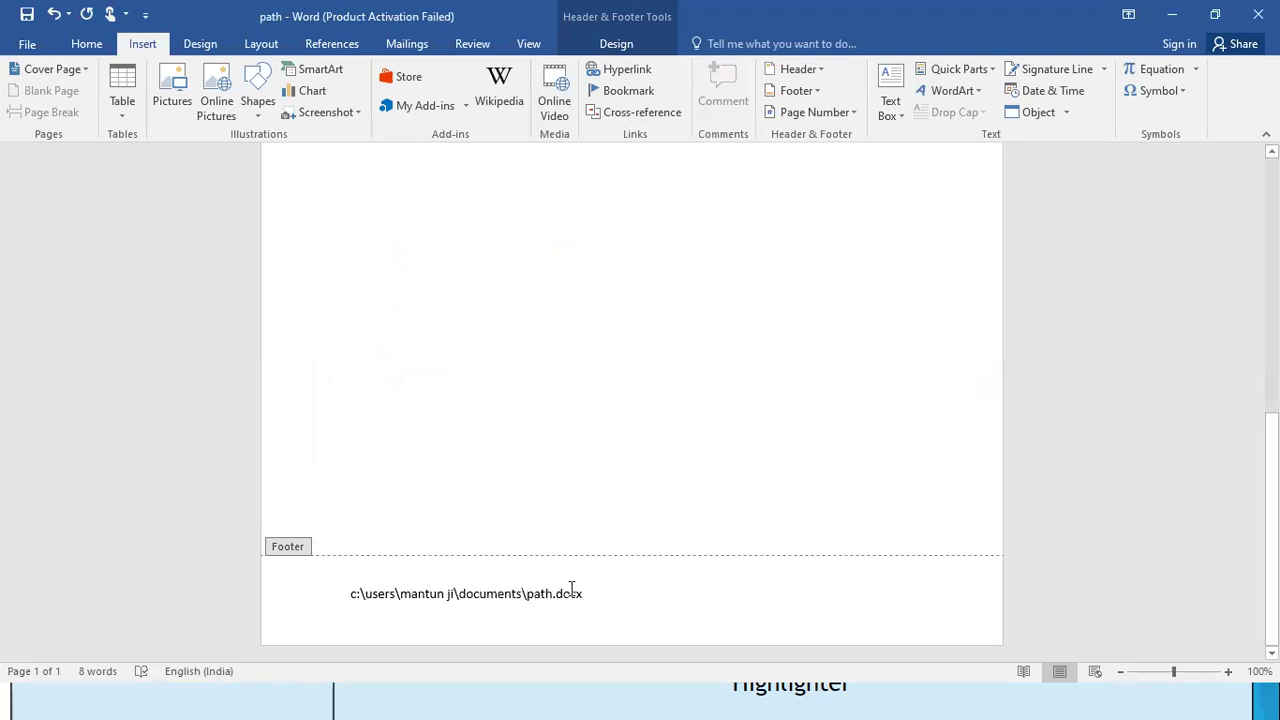
double_click(586, 457)
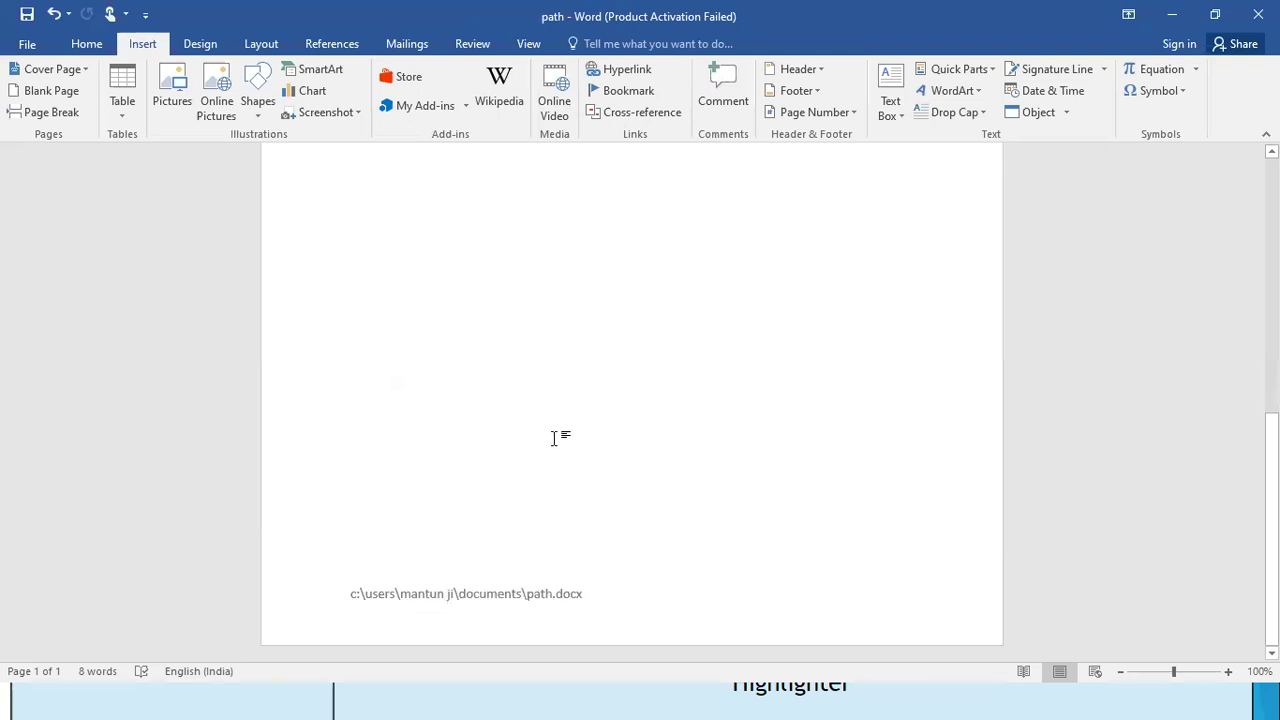
scroll(557, 437, "up", 5)
scroll(557, 437, "down", 5)
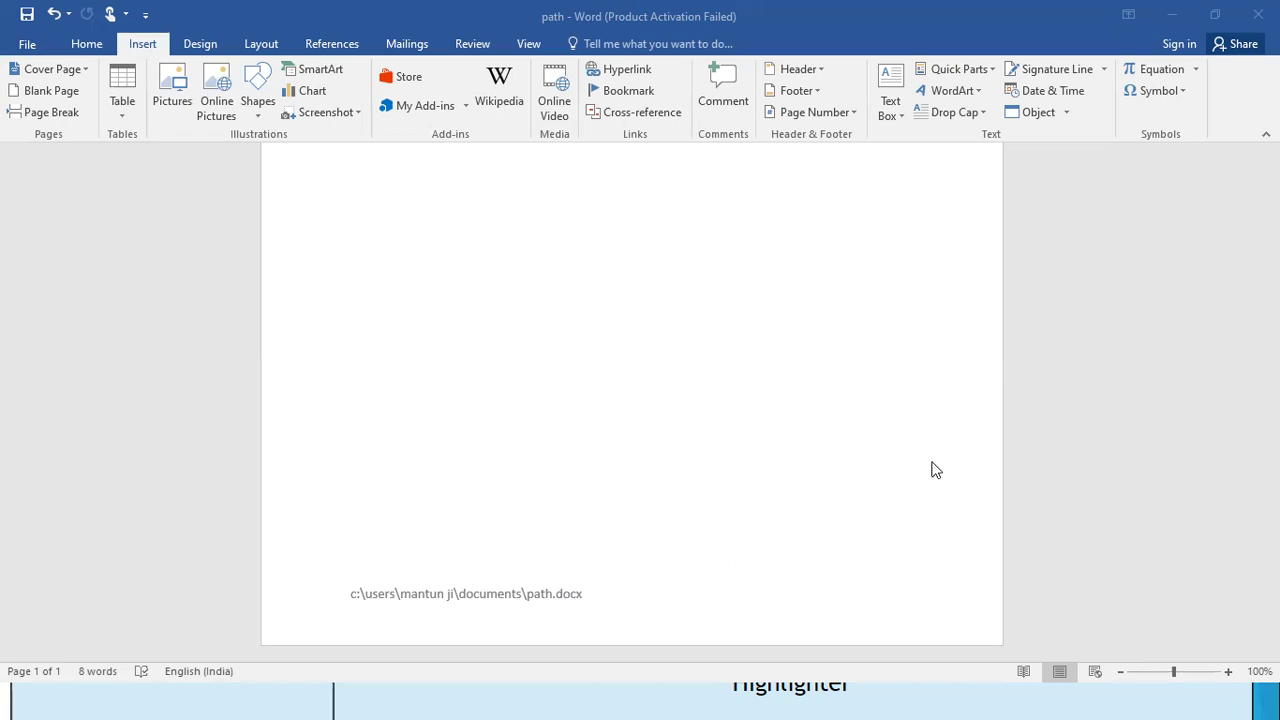
Insert an orange WordArt, enlarge its box to about 4.92 cm high by 10.45 cm wide, and place it below the file name line.
left_click(980, 90)
left_click(1042, 130)
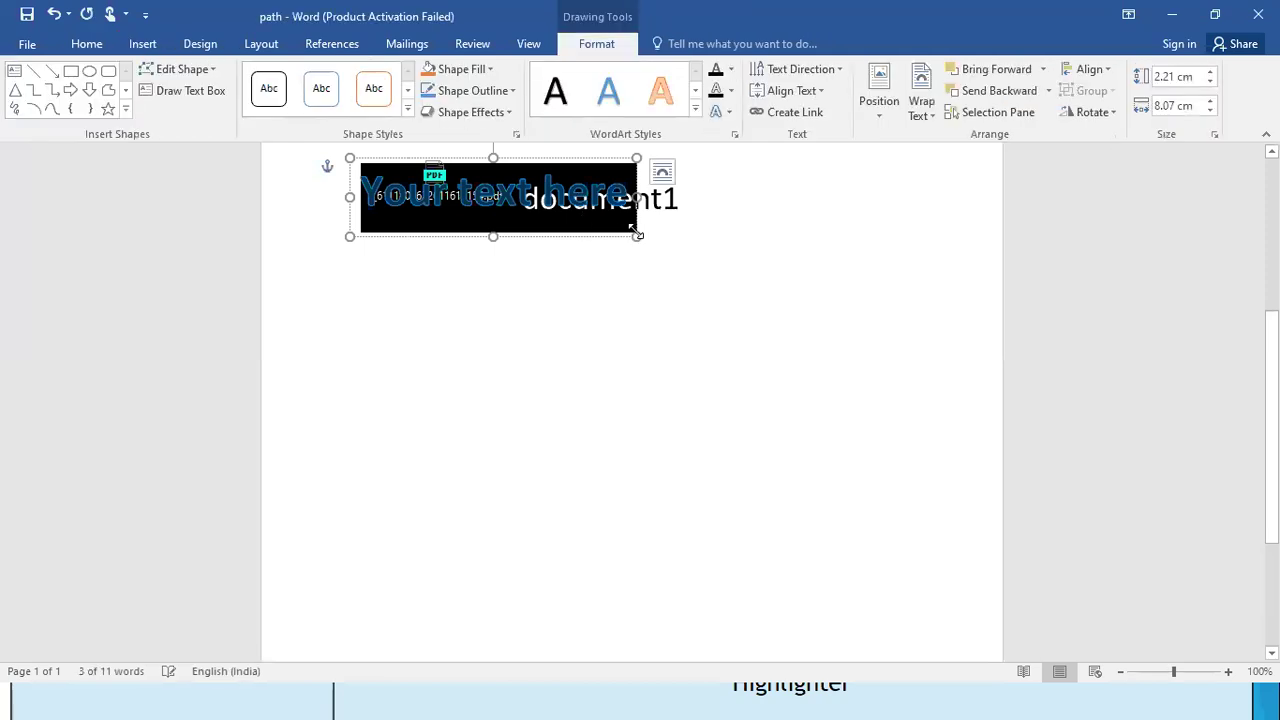
left_click_drag(638, 234, 691, 374)
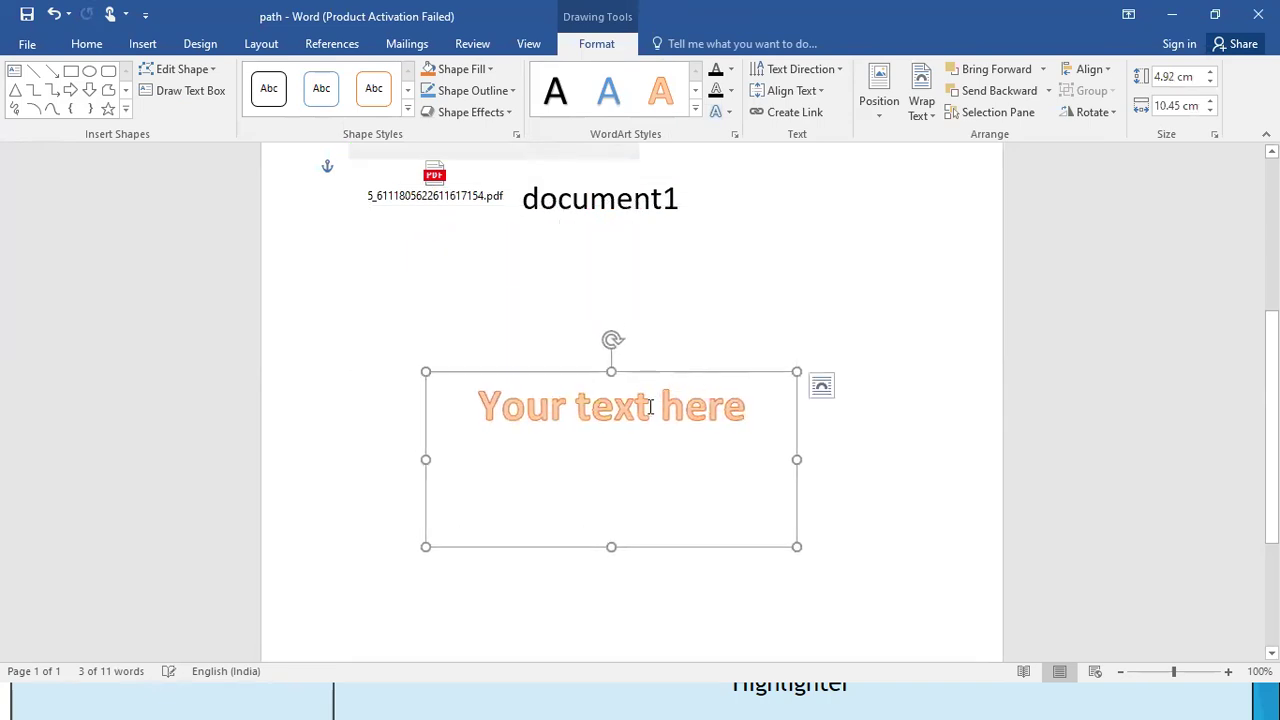
Replace the WordArt placeholder text with AJEET COMPUTER on the first line and CLASS on the second.
left_click_drag(750, 406, 383, 425)
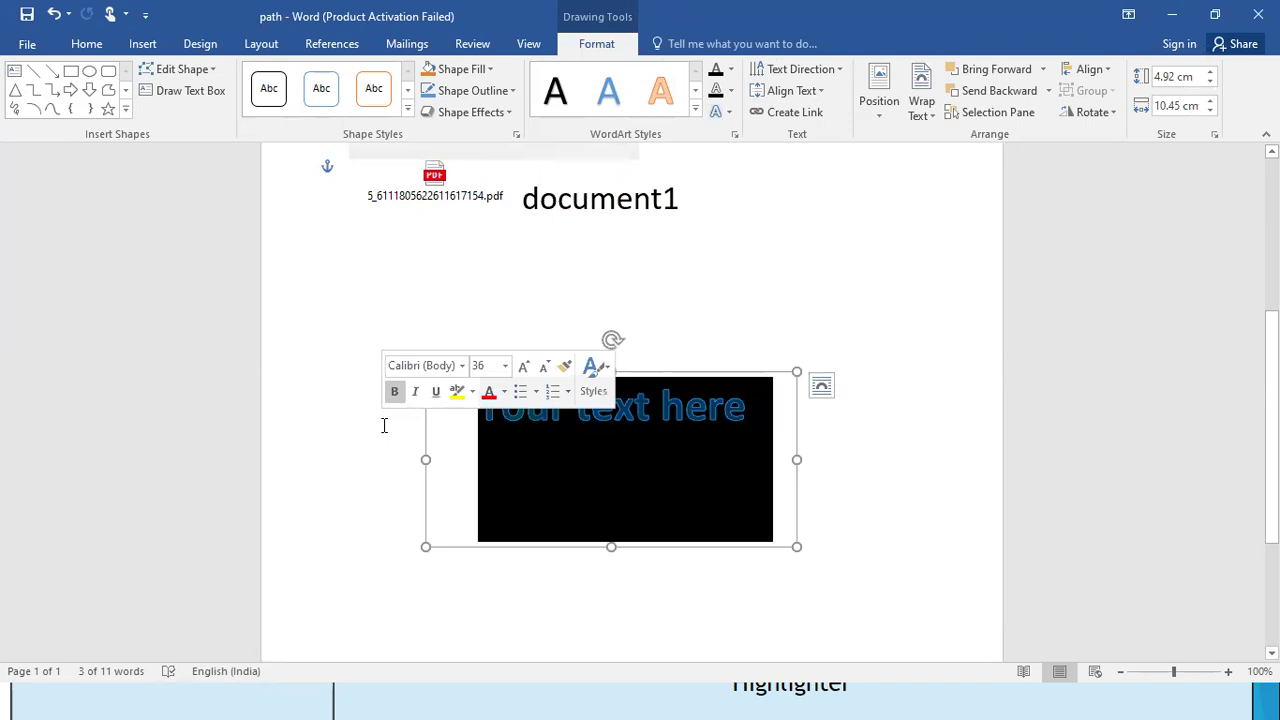
key("BackSpace")
type("ajee")
key("BackSpace")
key("BackSpace")
key("BackSpace")
key("BackSpace")
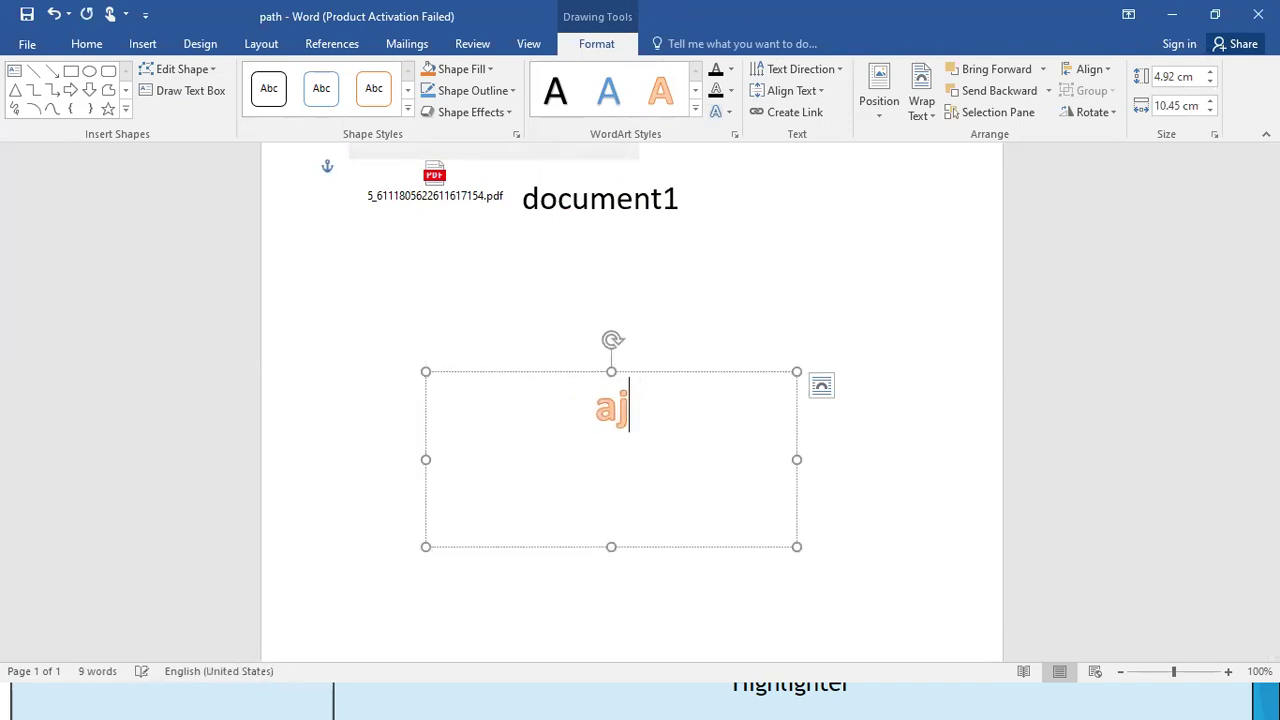
type("AJ")
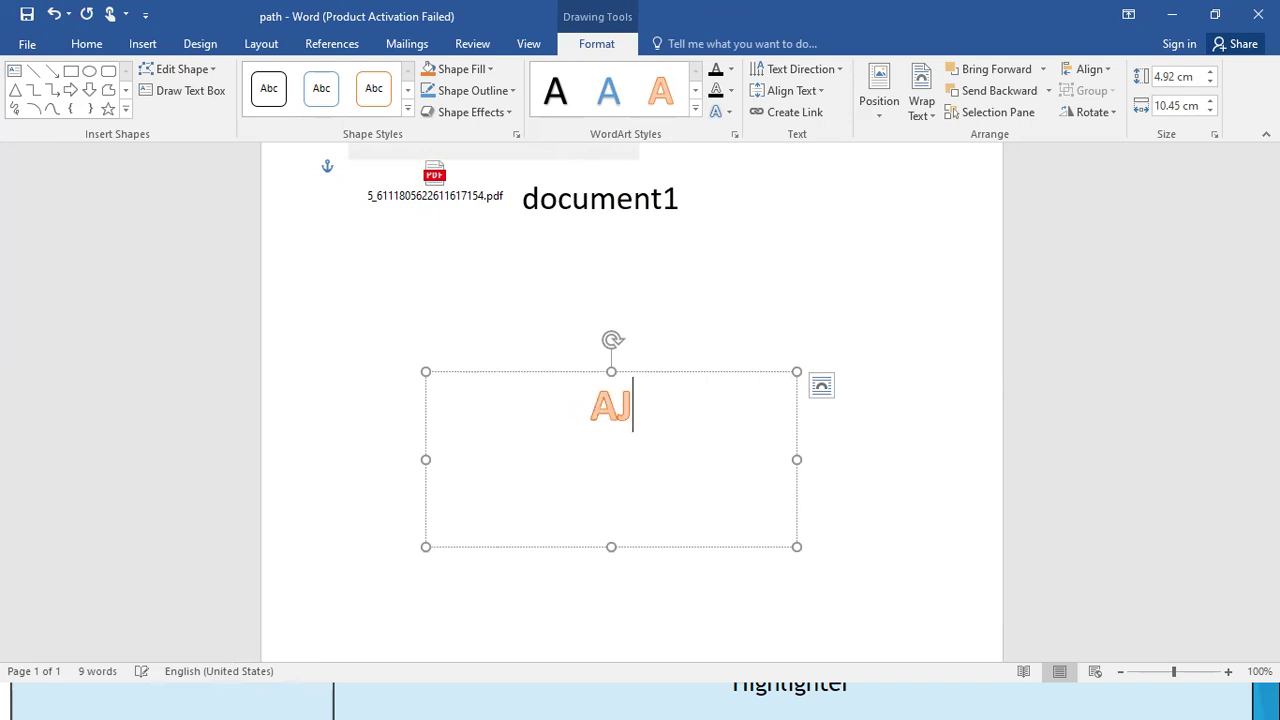
type("EET COMPUTER")
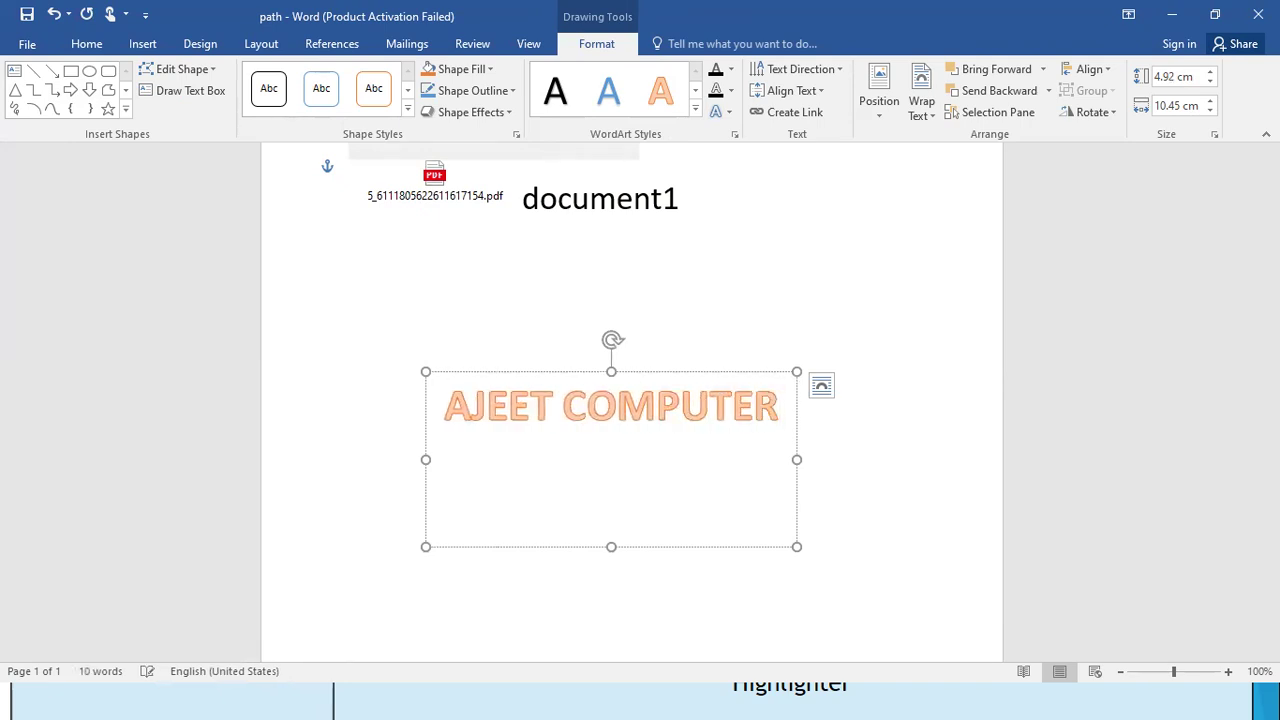
key("Return")
type("CLASS")
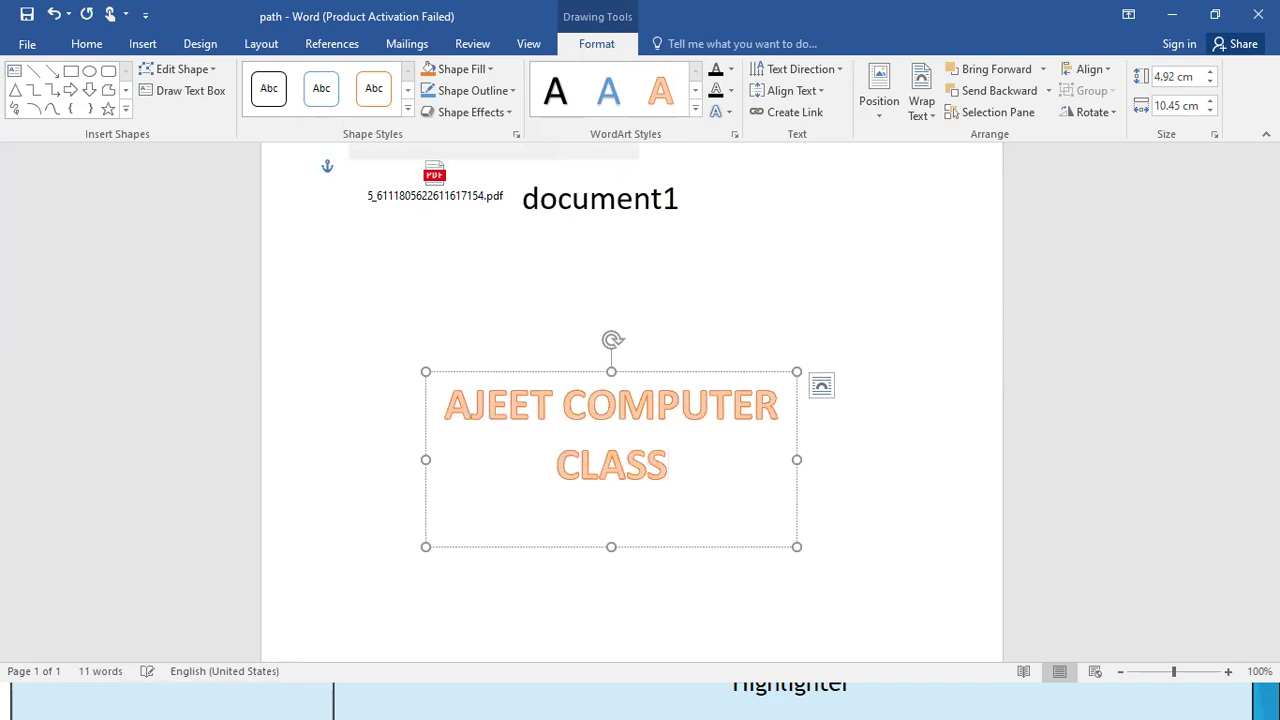
Apply the largest yellow glow variation to the WordArt text and resize its box to about 3.6 cm high by 17.04 cm wide.
left_click_drag(425, 546, 349, 572)
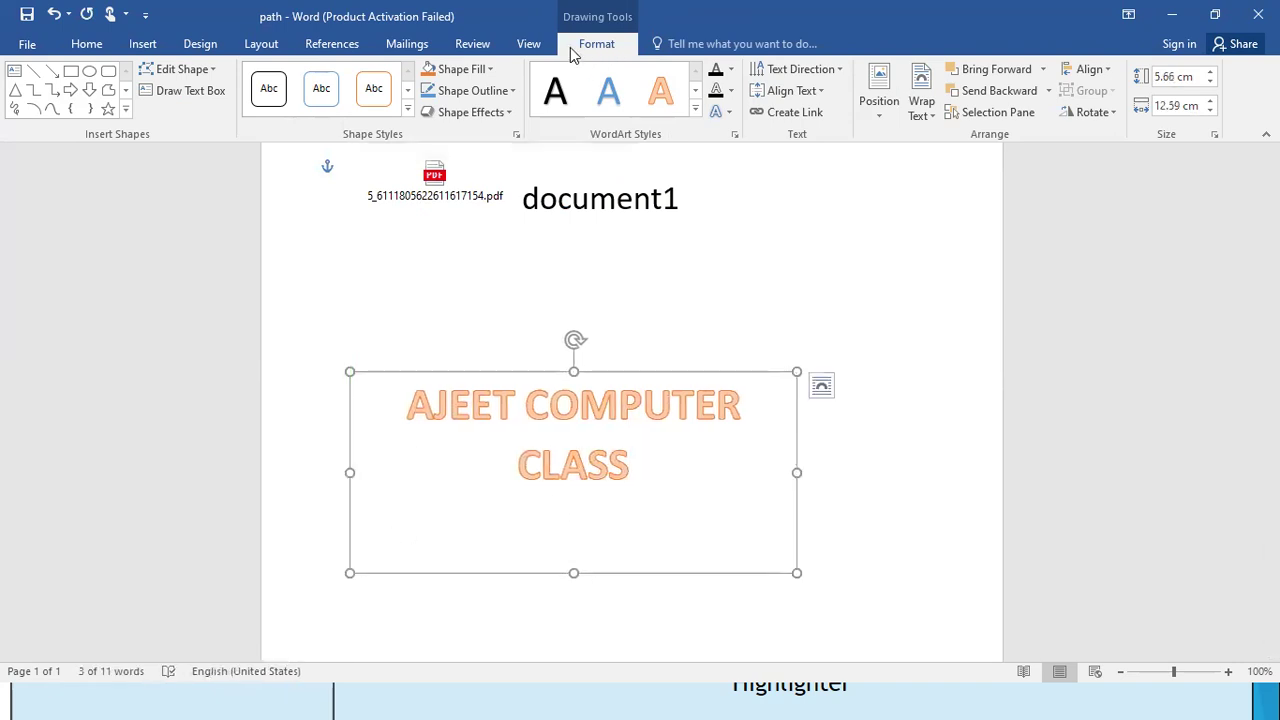
left_click(716, 111)
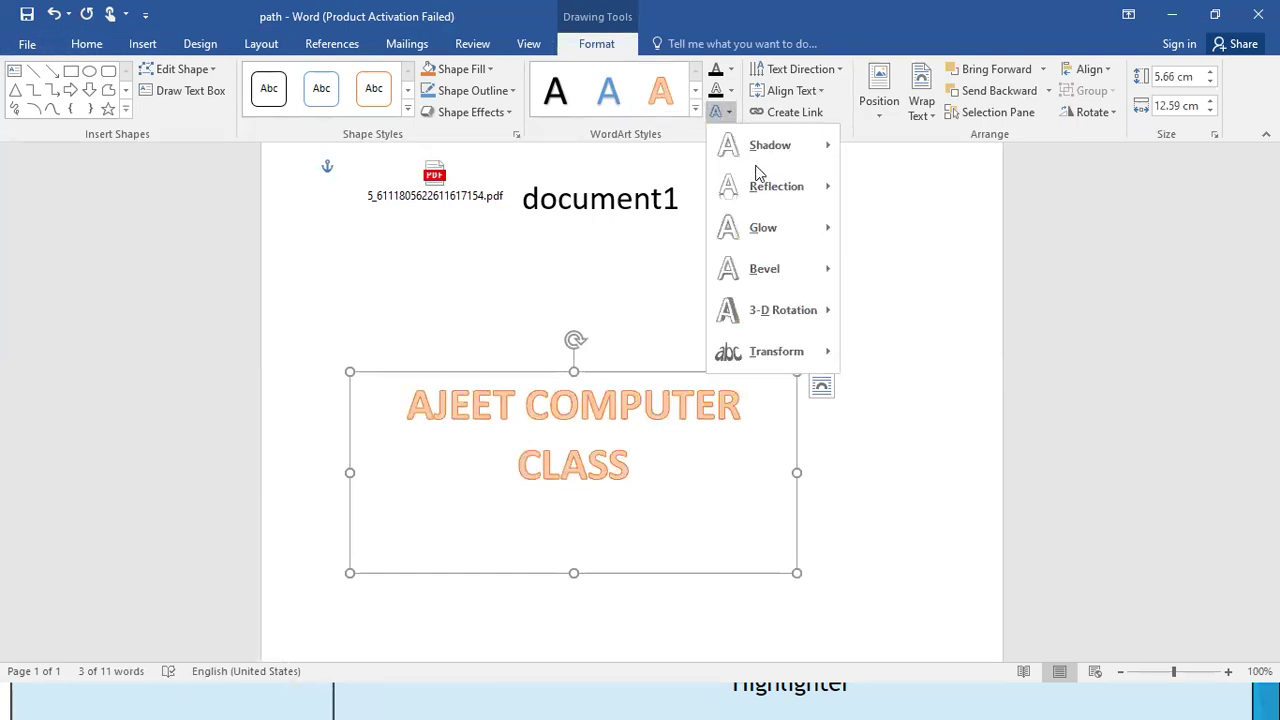
mouse_move(830, 232)
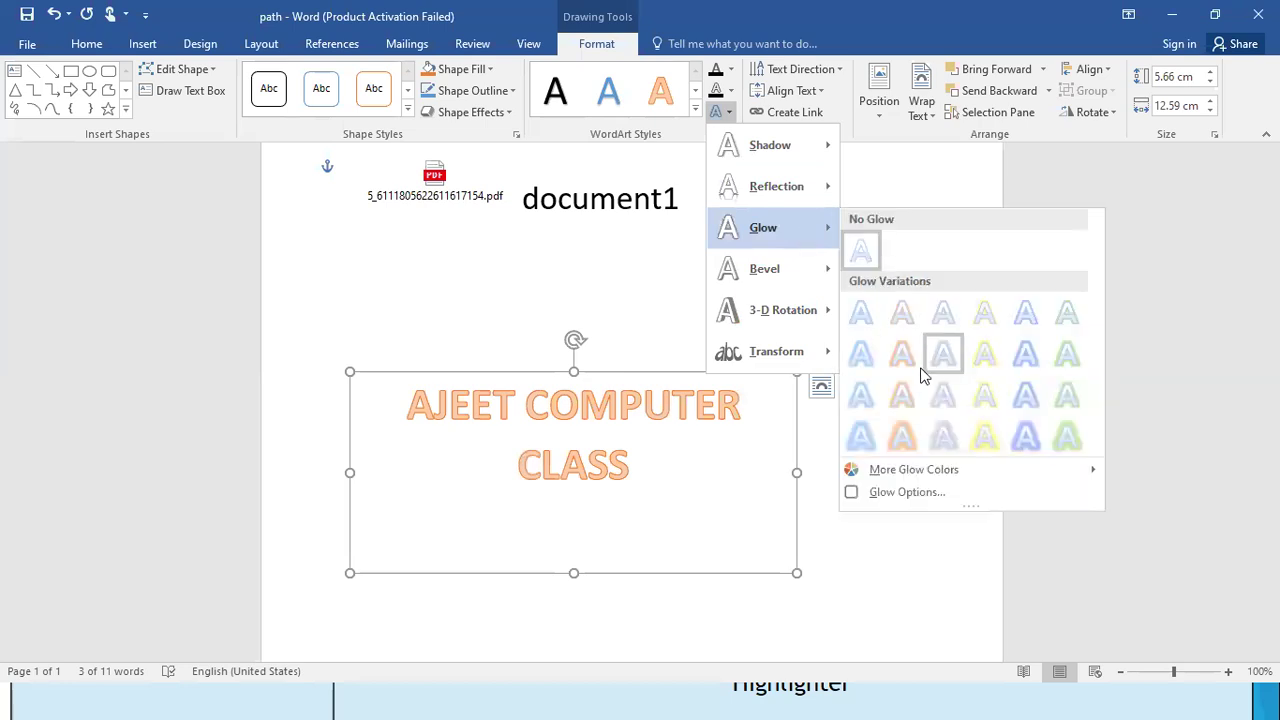
left_click(993, 444)
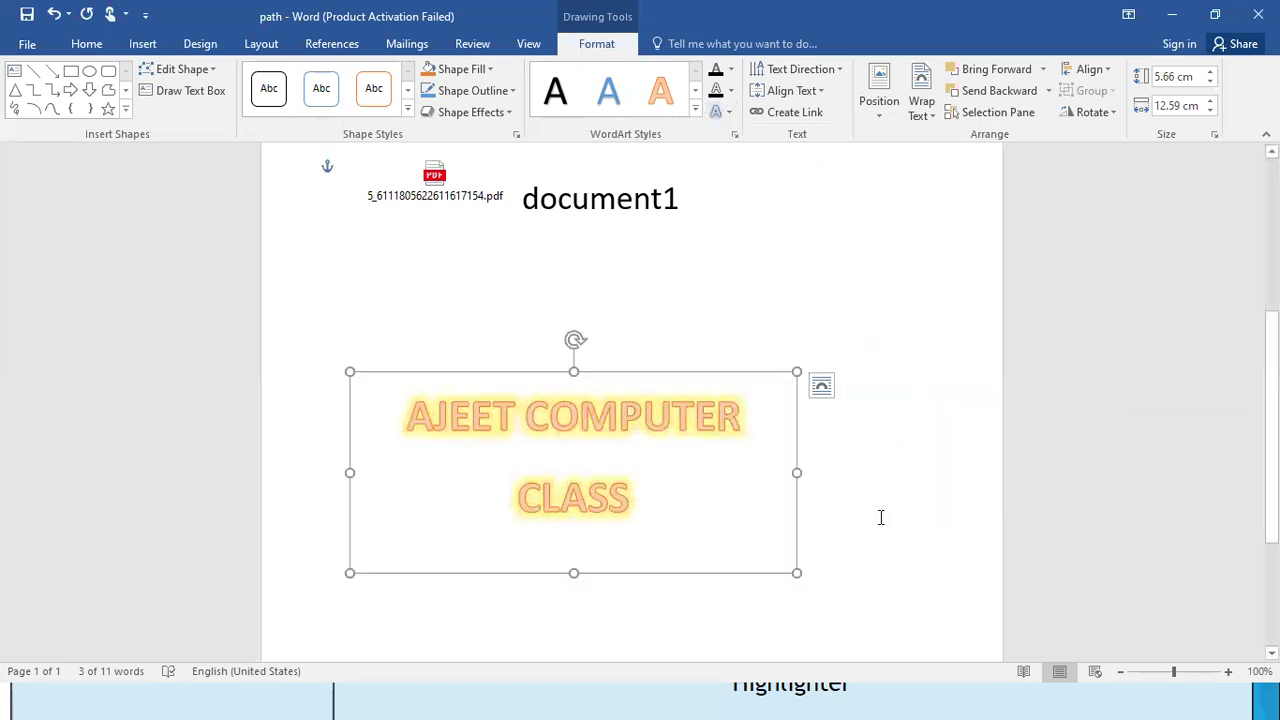
left_click_drag(800, 574, 954, 500)
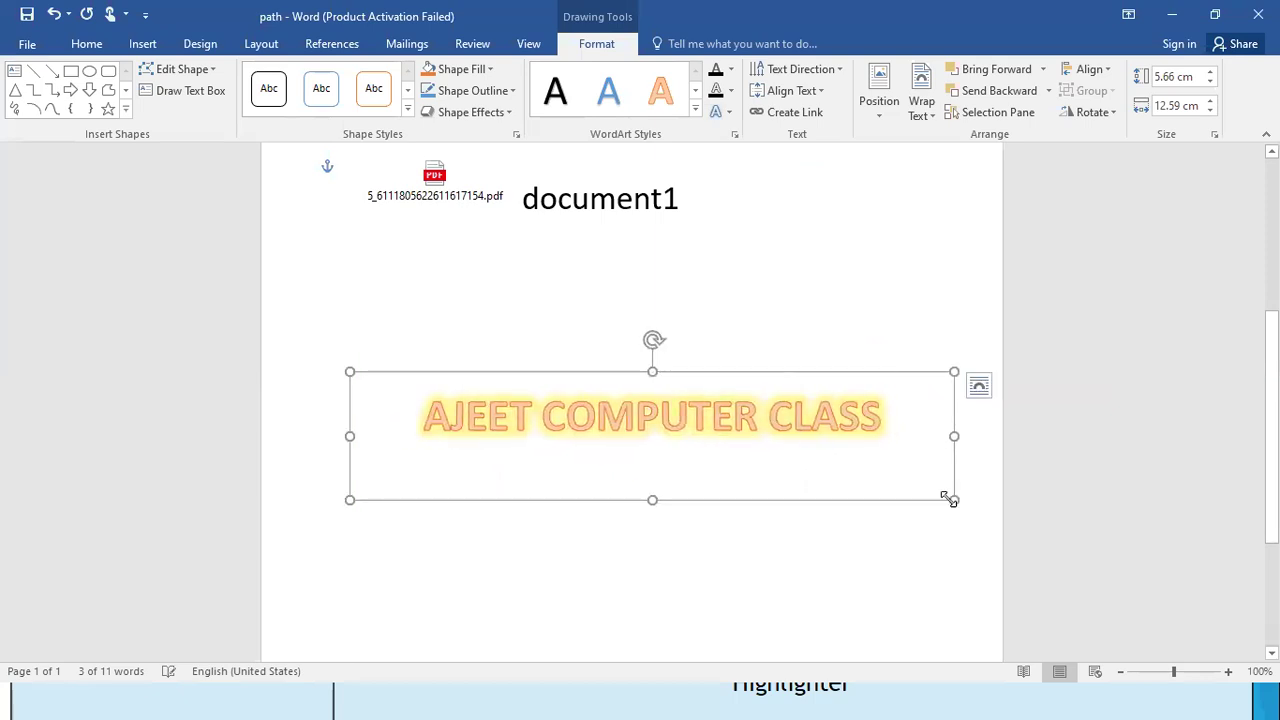
Try rotating all the WordArt text 90° and 270°, and return its direction to horizontal.
left_click(822, 72)
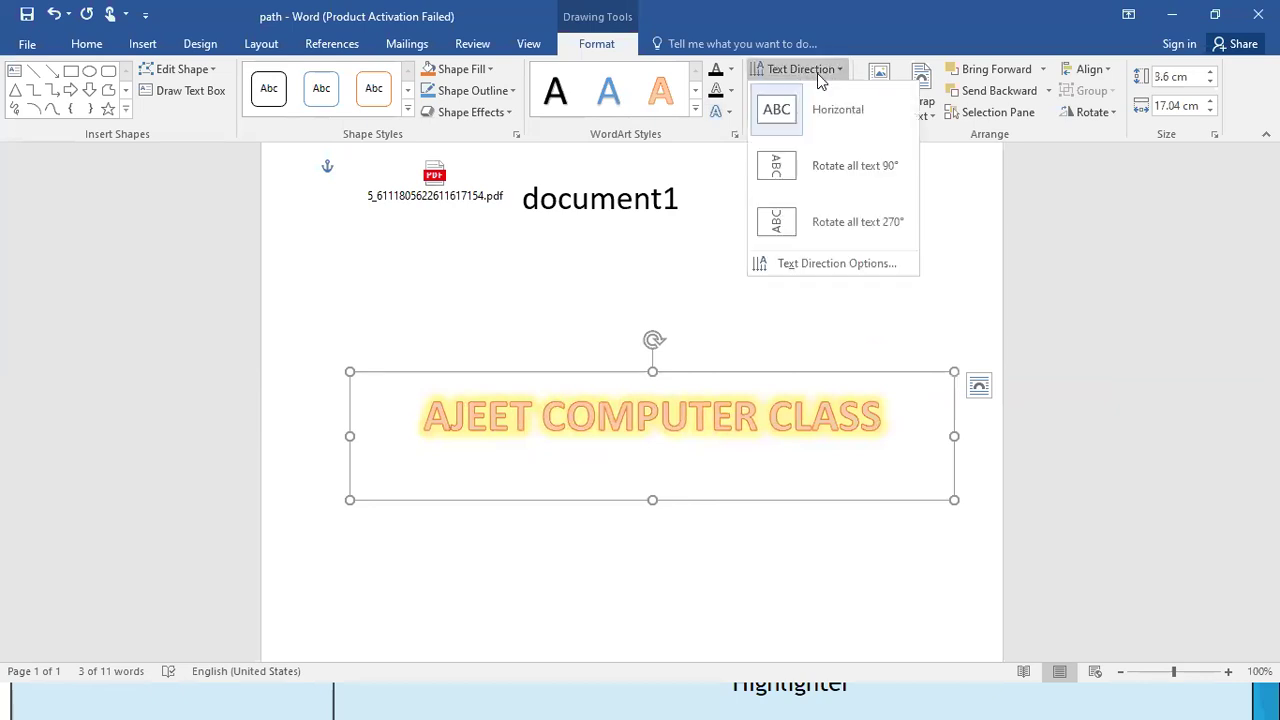
left_click(843, 184)
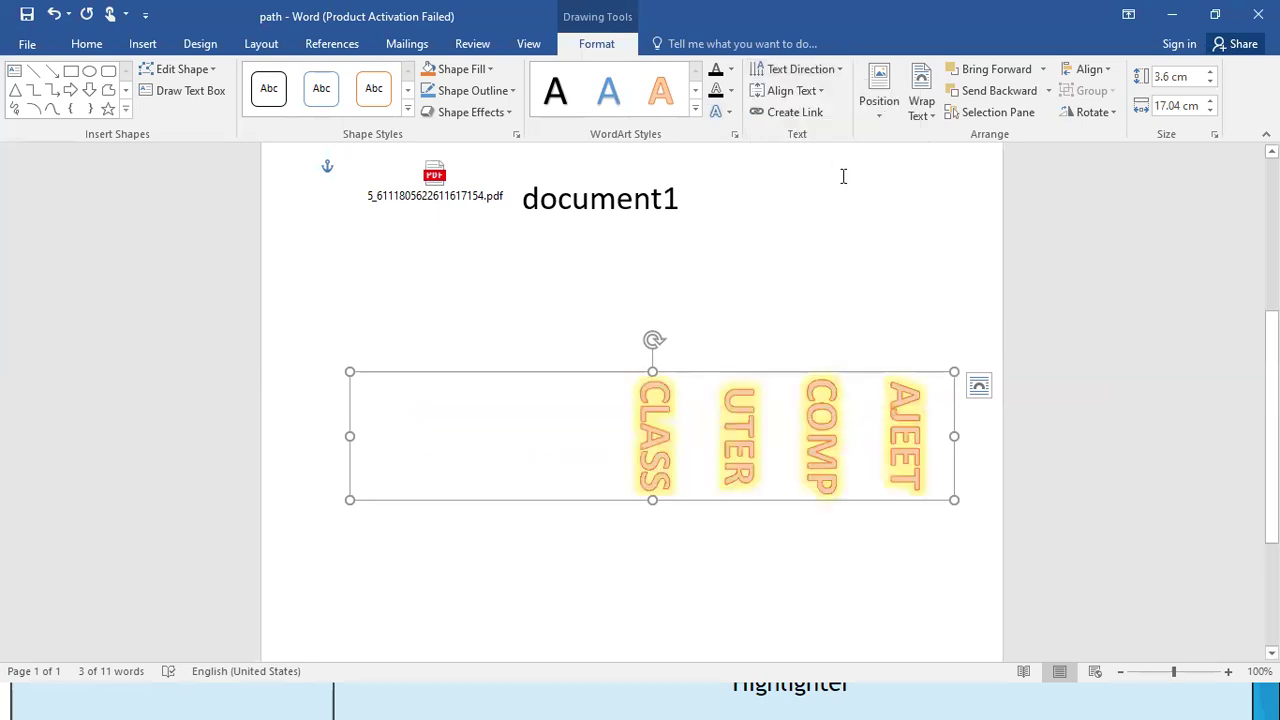
left_click(824, 72)
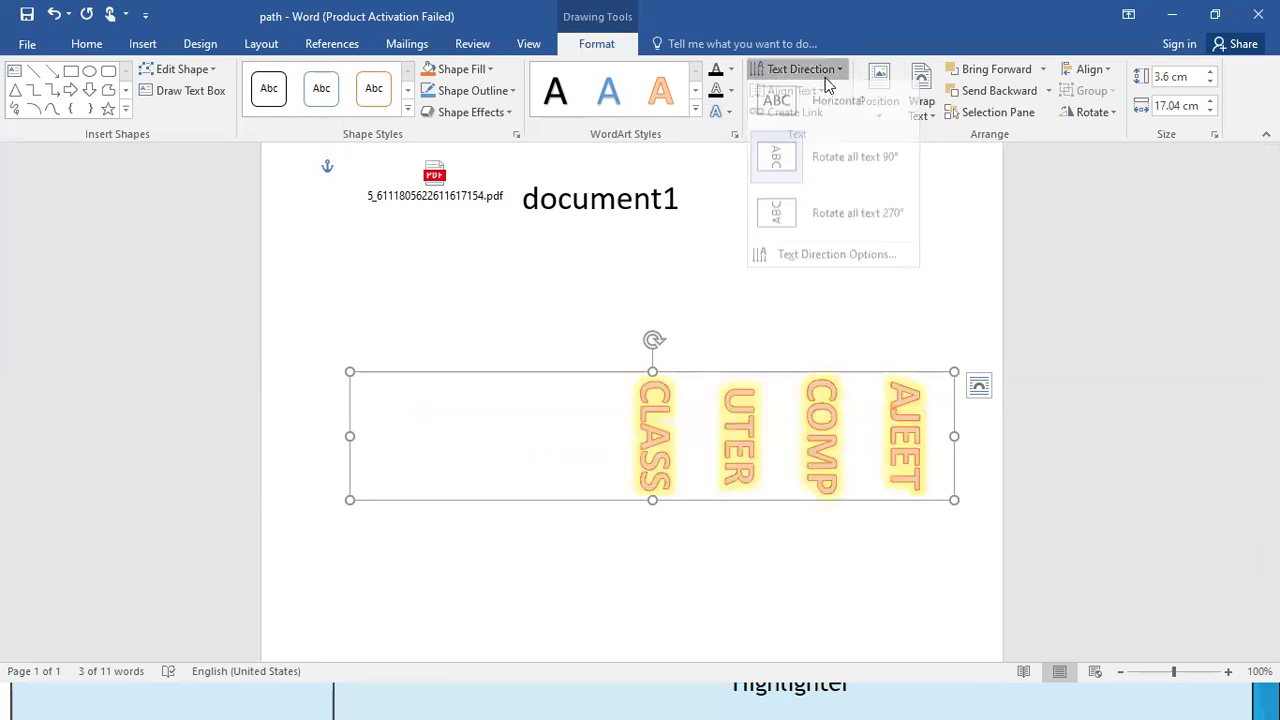
left_click(838, 224)
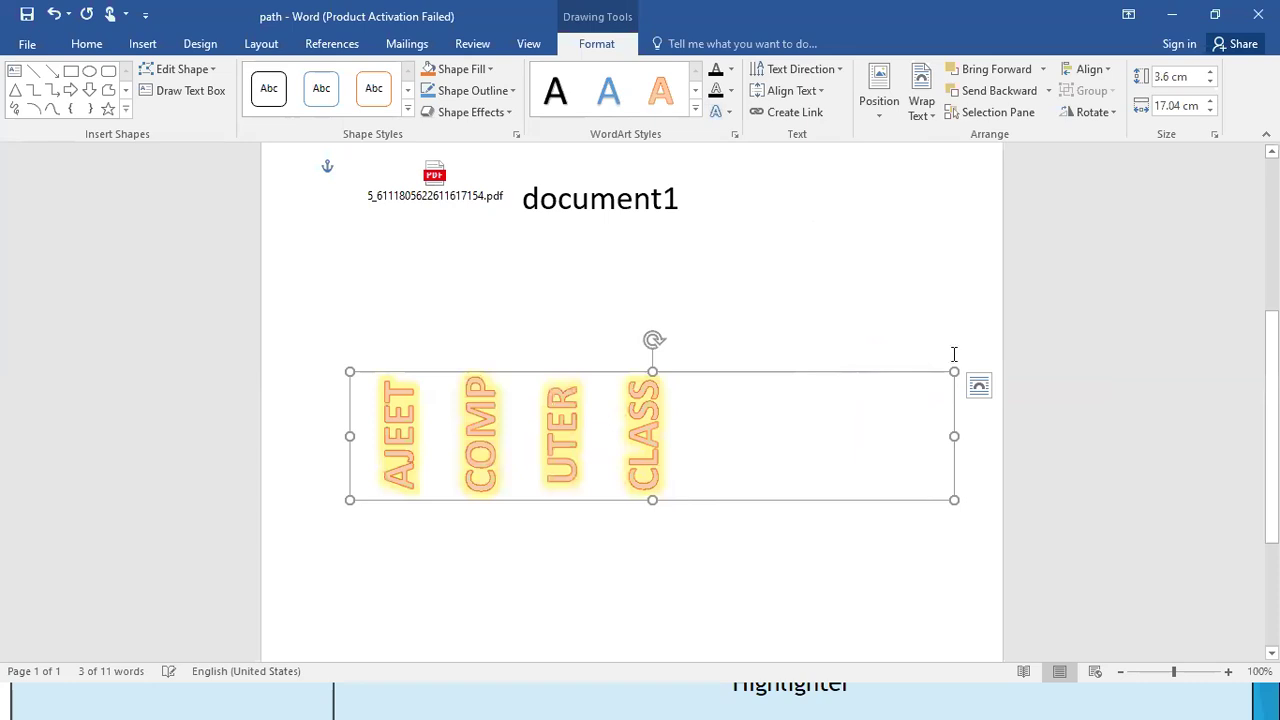
left_click(818, 72)
left_click(818, 110)
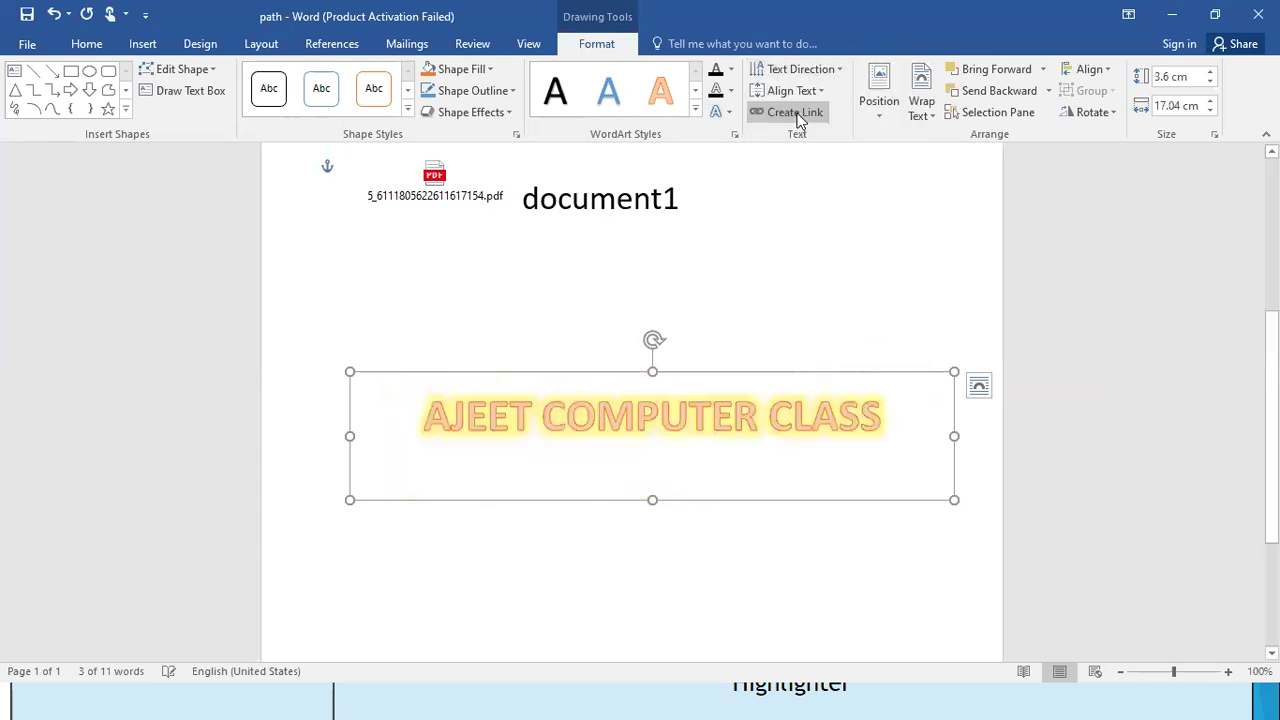
Fill the WordArt text with the standard red color.
left_click(731, 69)
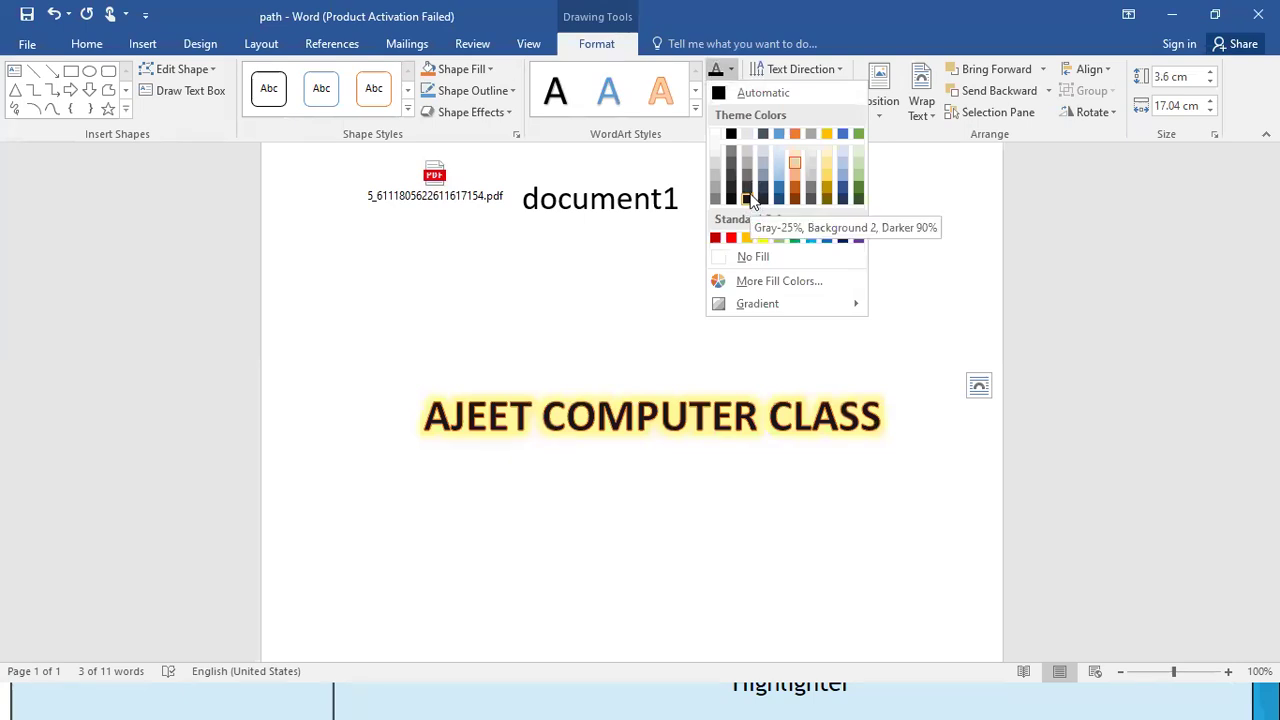
left_click(686, 131)
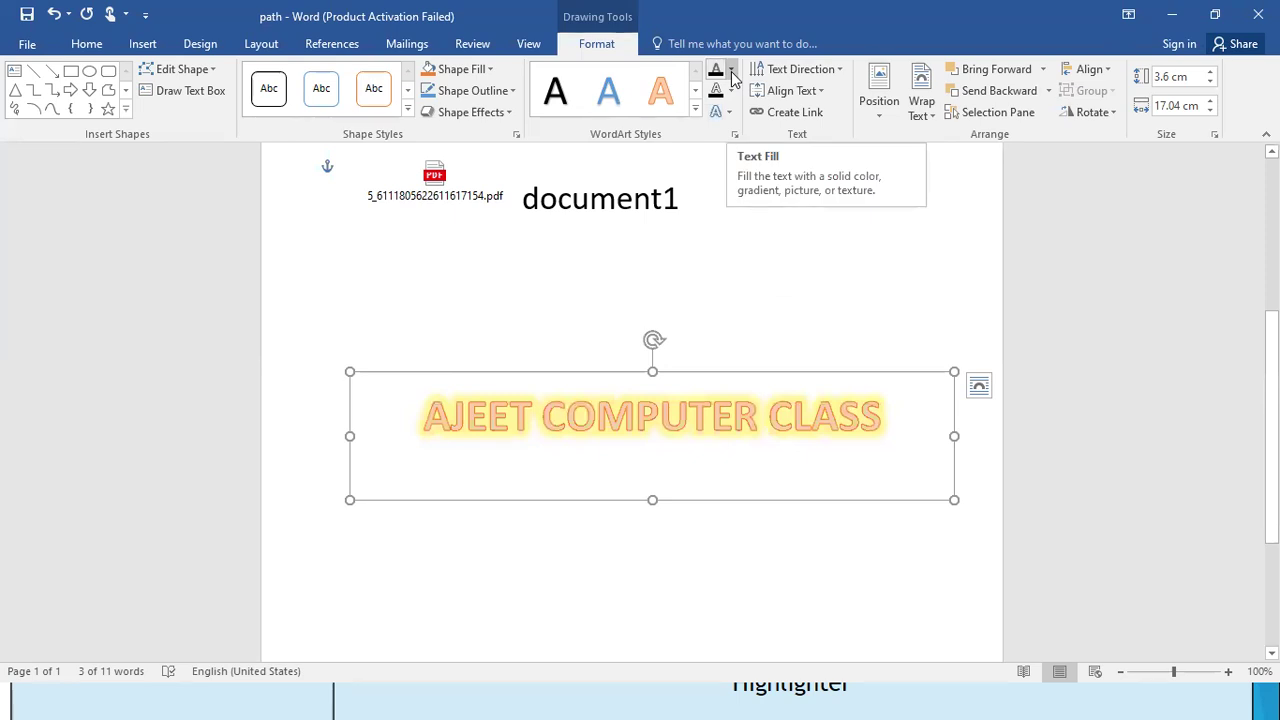
left_click(731, 70)
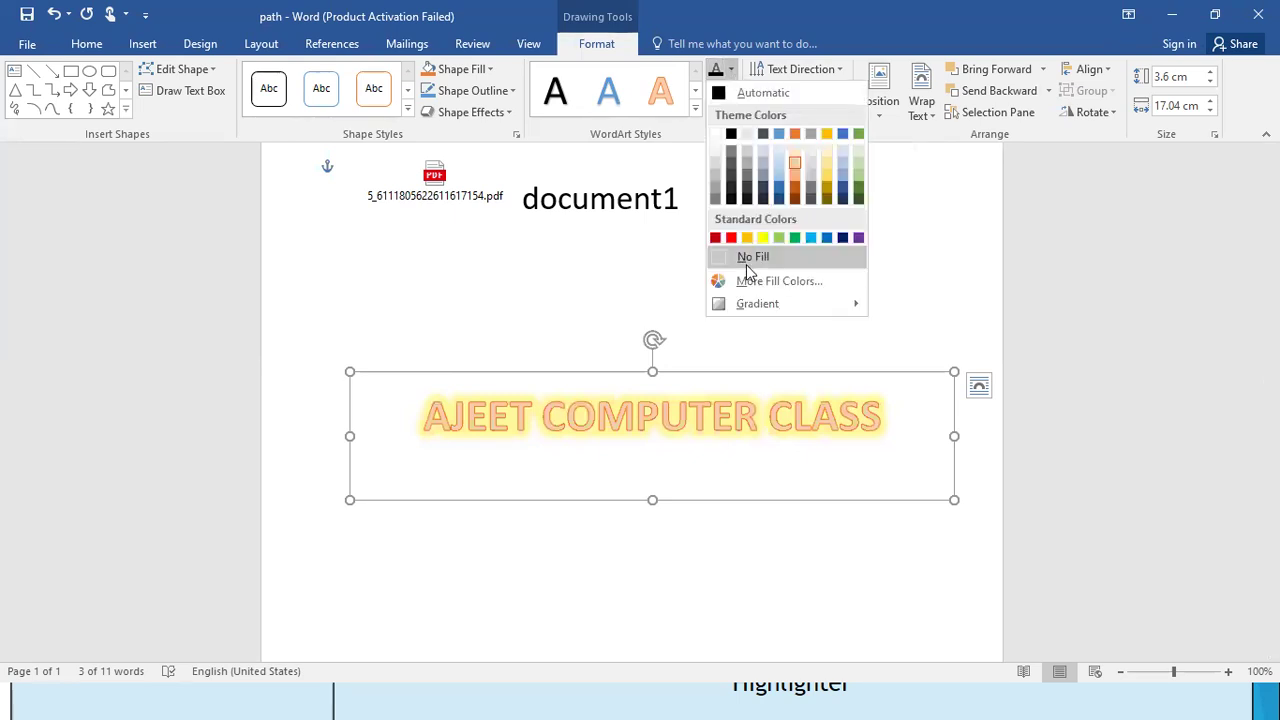
left_click(735, 237)
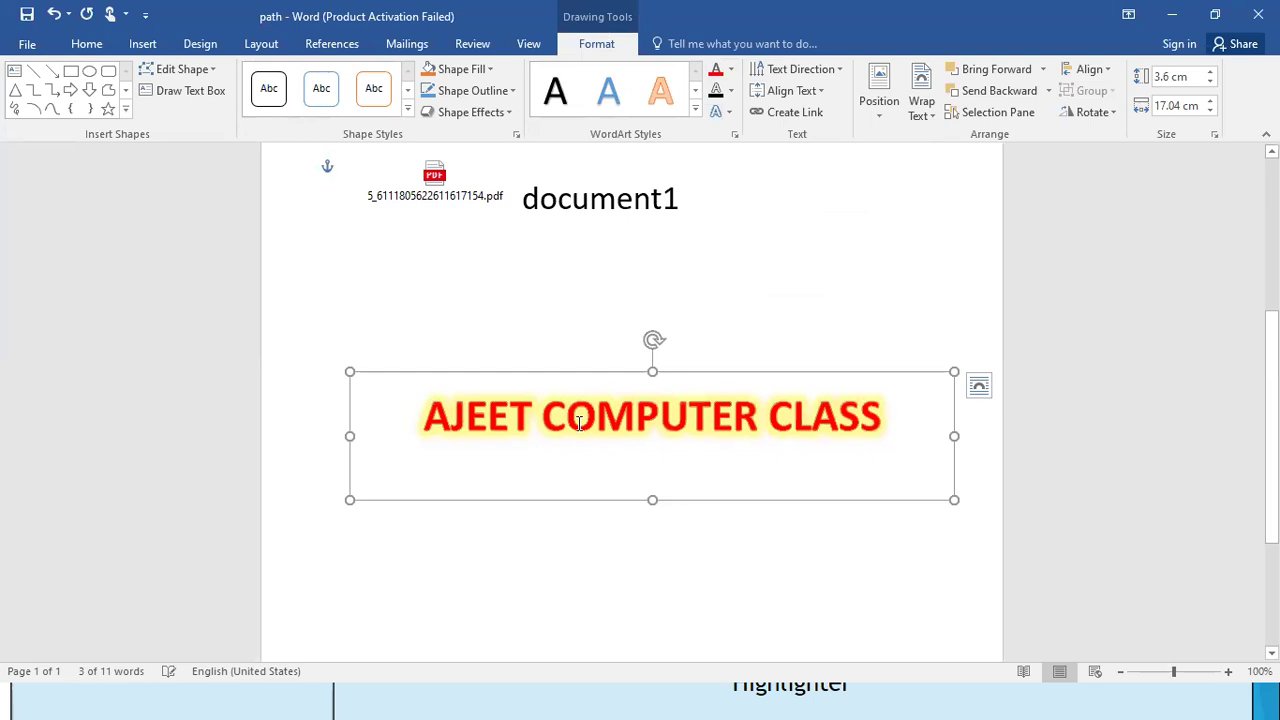
Give the WordArt text a green outline with a 2¼ pt weight, and deselect the WordArt.
left_click(731, 91)
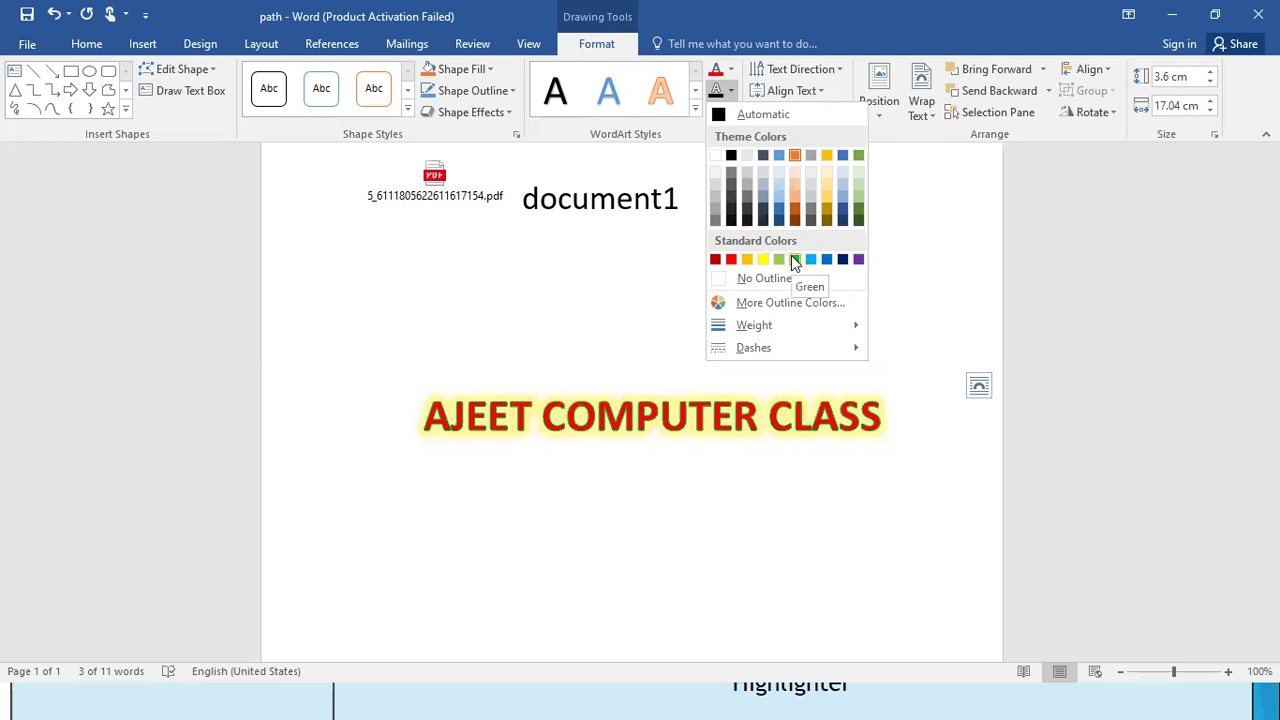
mouse_move(817, 325)
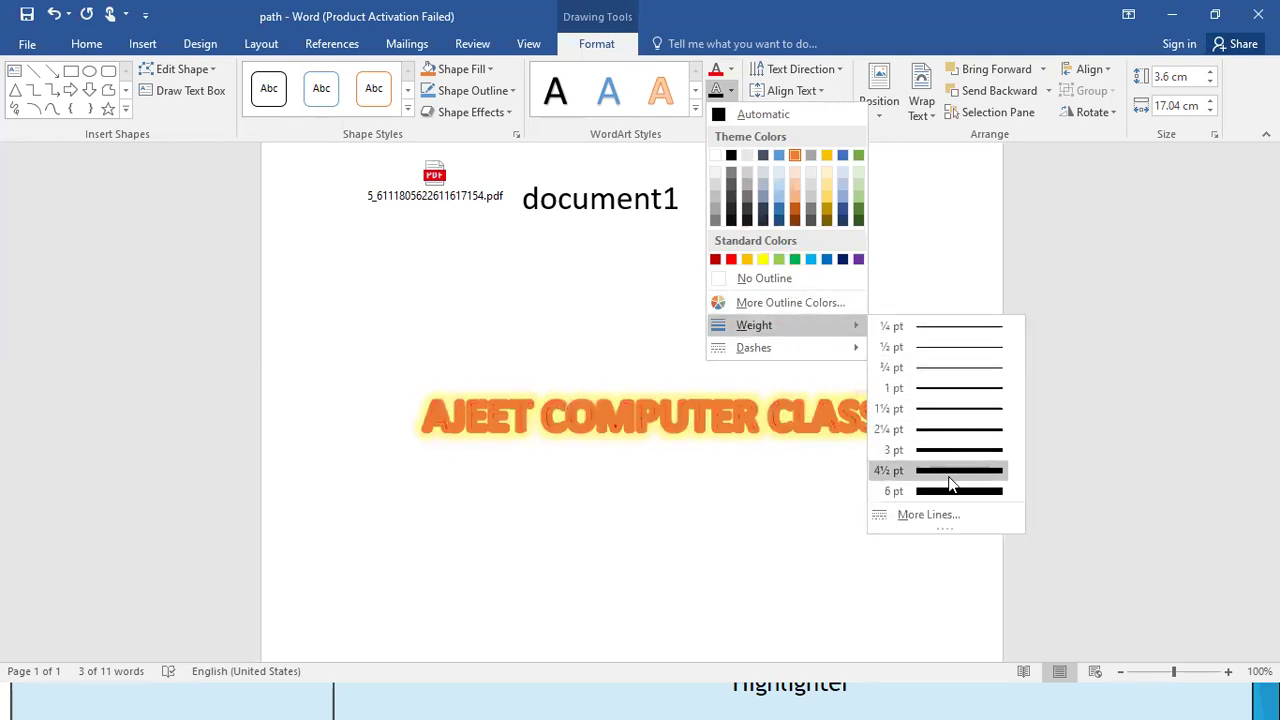
left_click(950, 430)
left_click(731, 90)
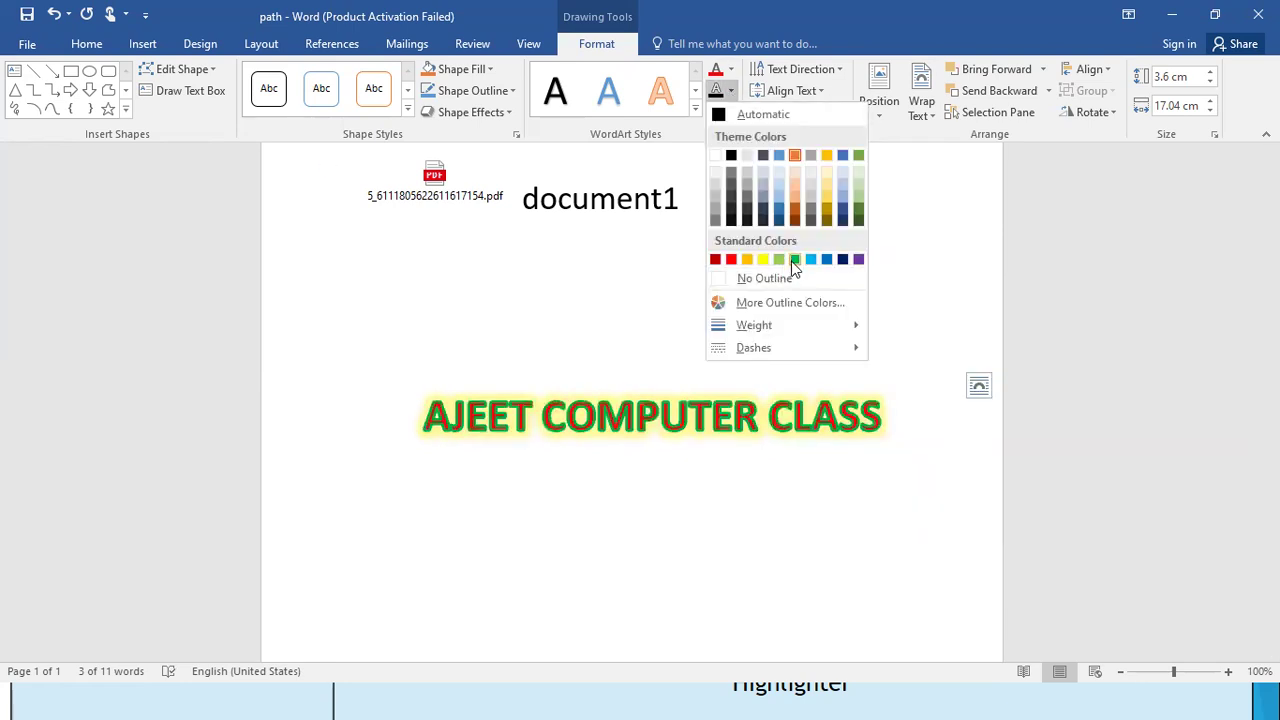
left_click(794, 260)
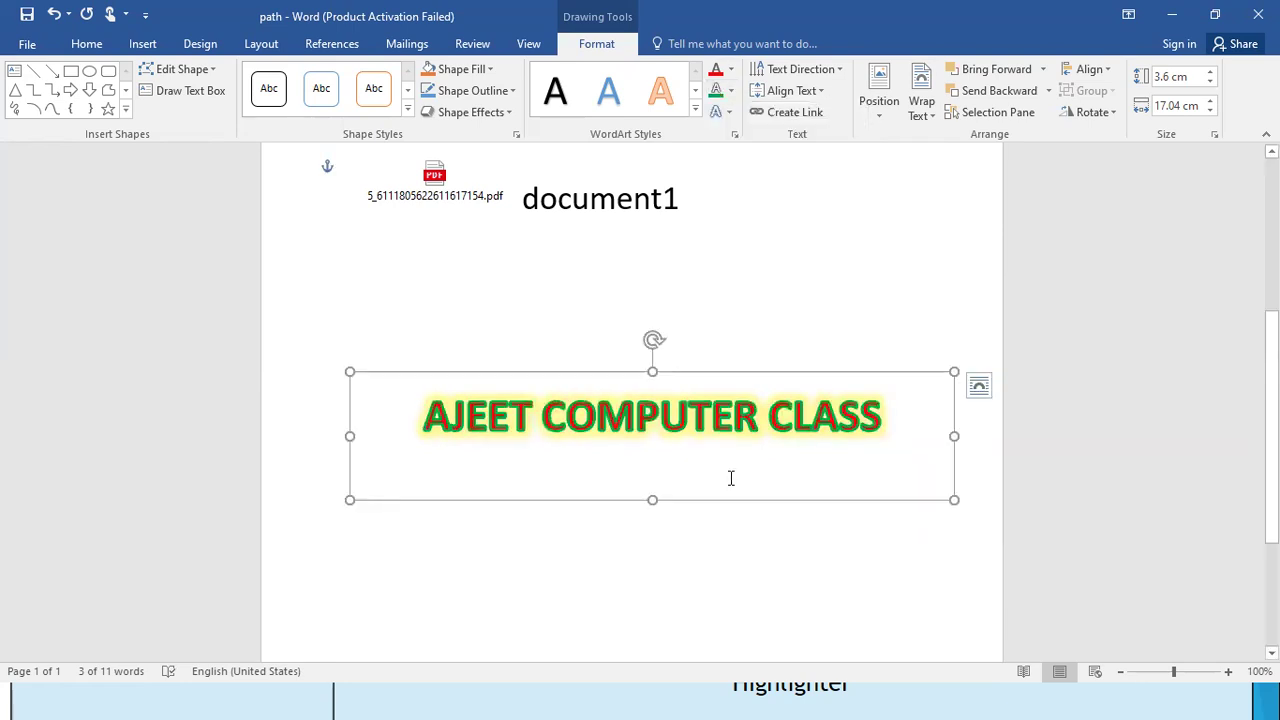
left_click(757, 562)
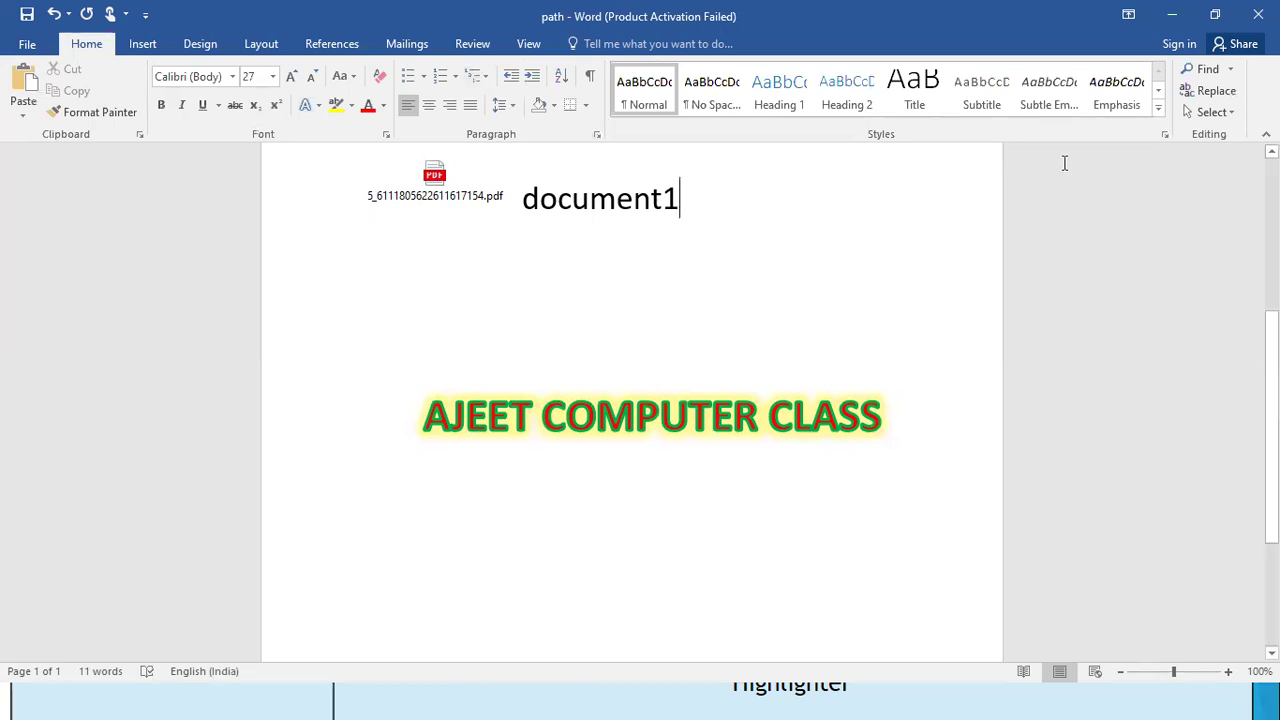
left_click(689, 424)
left_click(717, 536)
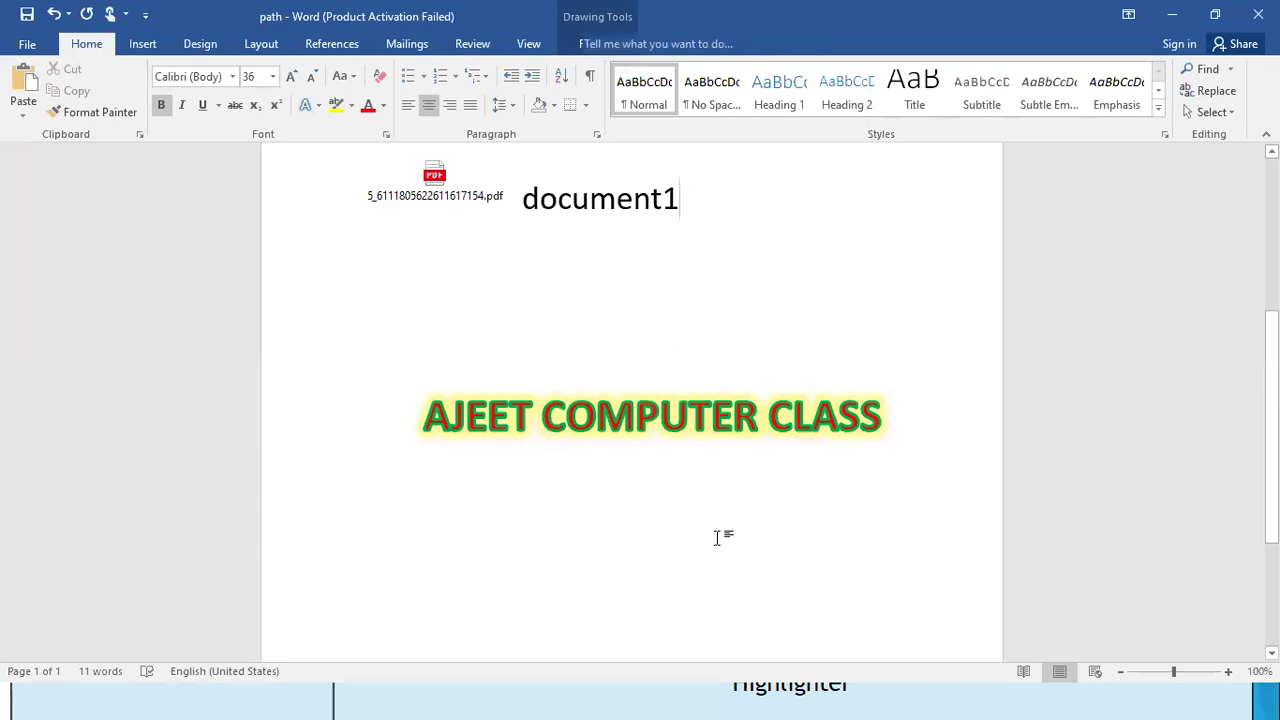
left_click(658, 390)
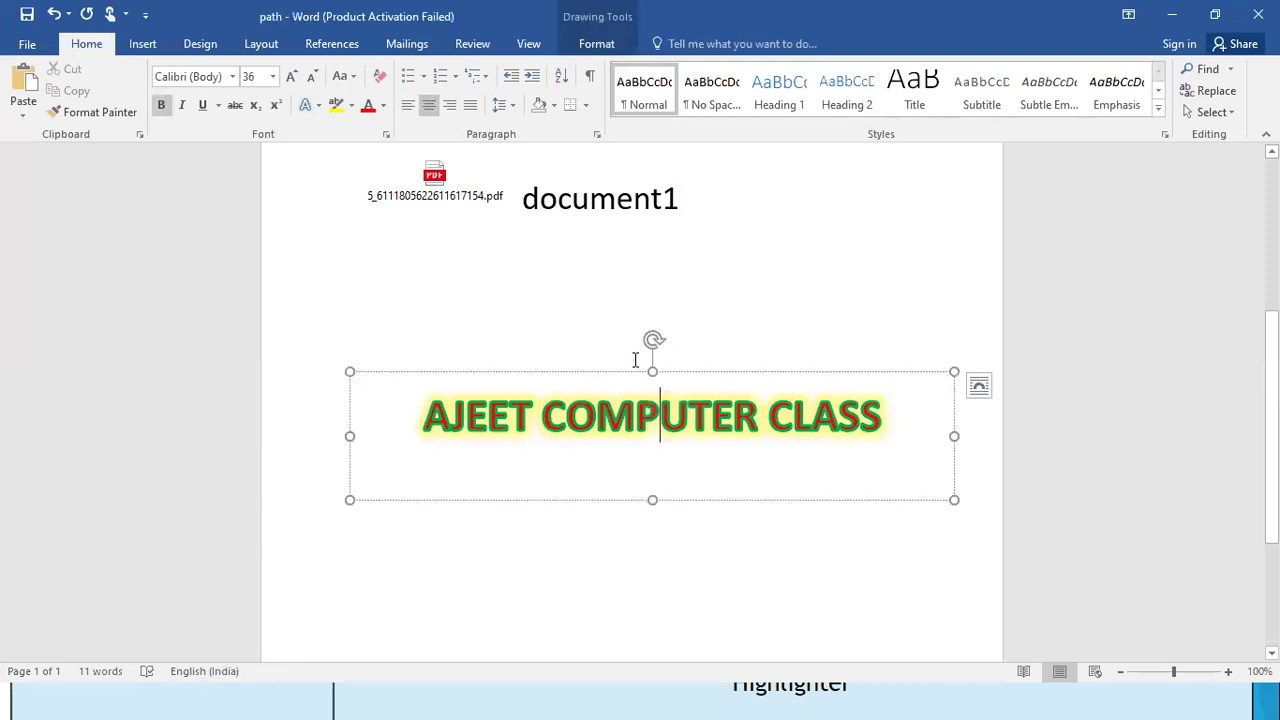
scroll(735, 62, "down", 1)
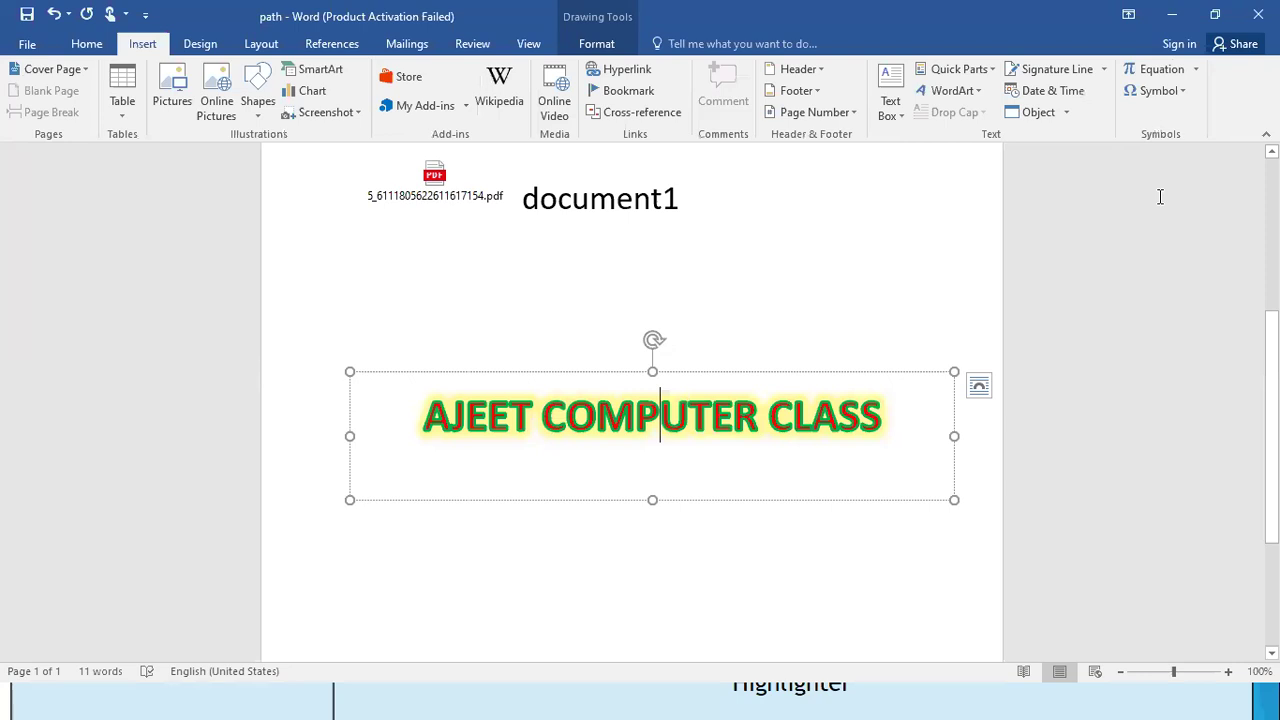
Set the document's page color to standard yellow.
left_click(204, 47)
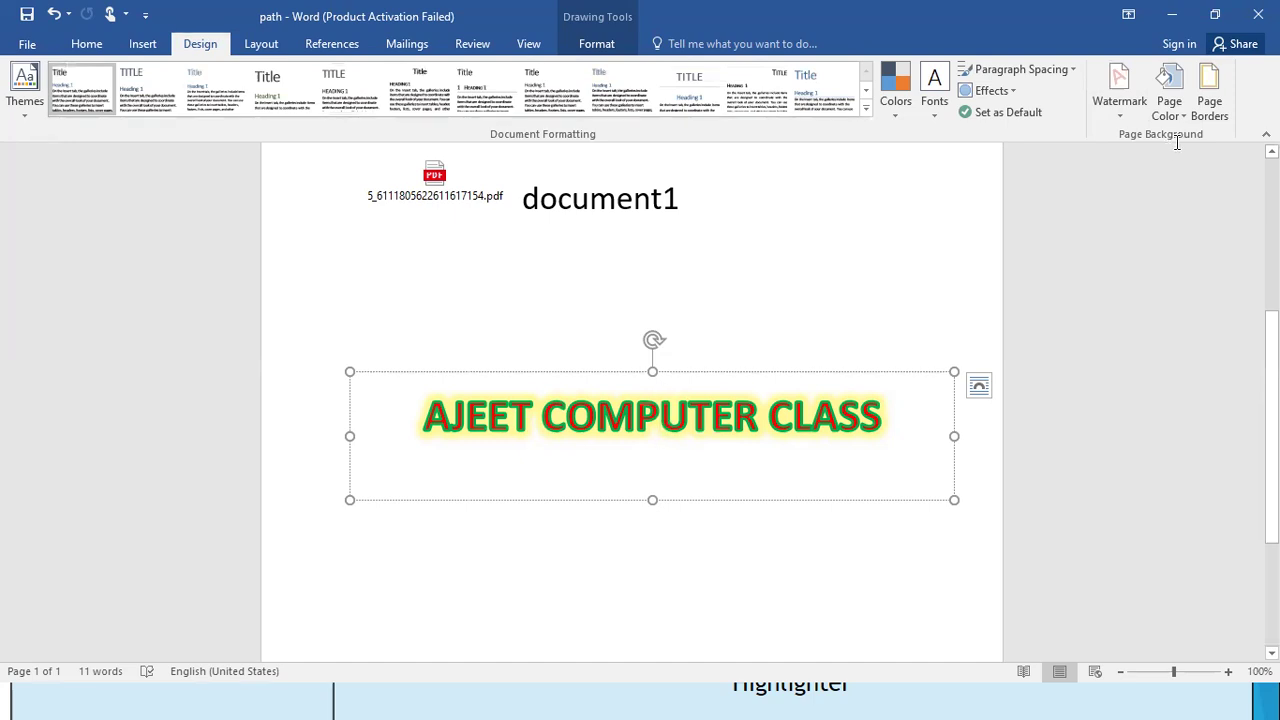
left_click(797, 184)
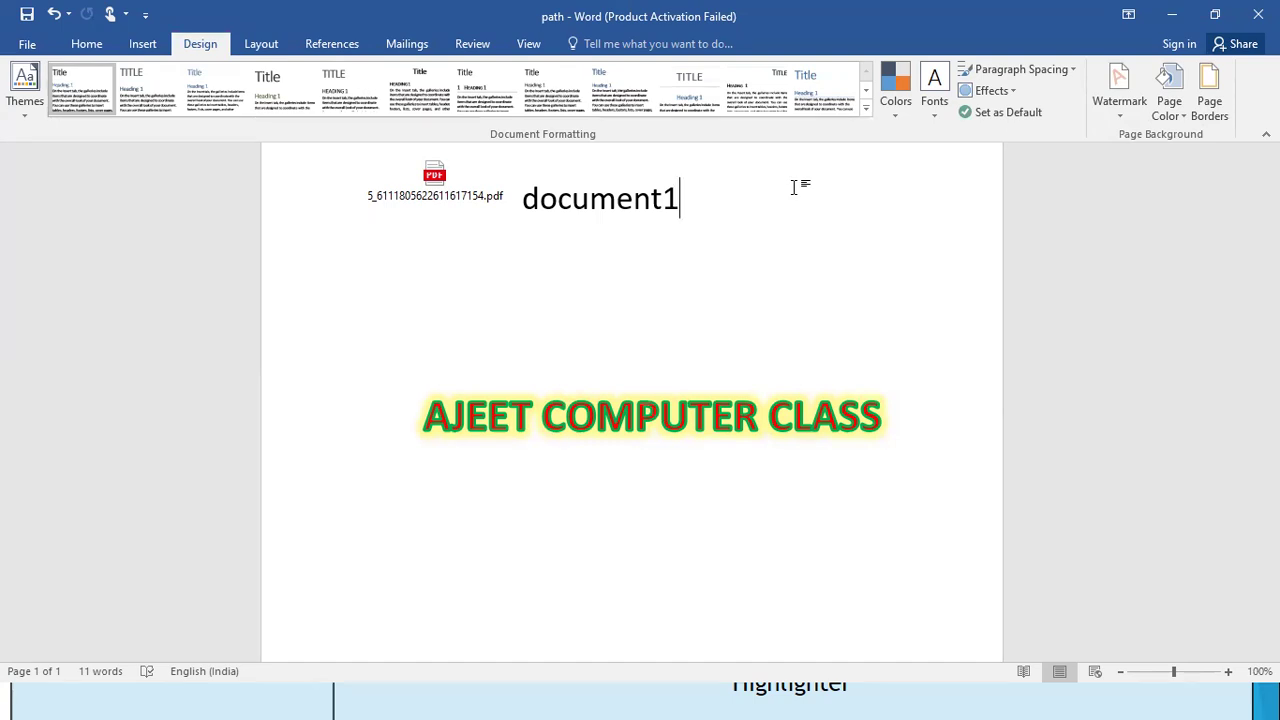
left_click(1185, 118)
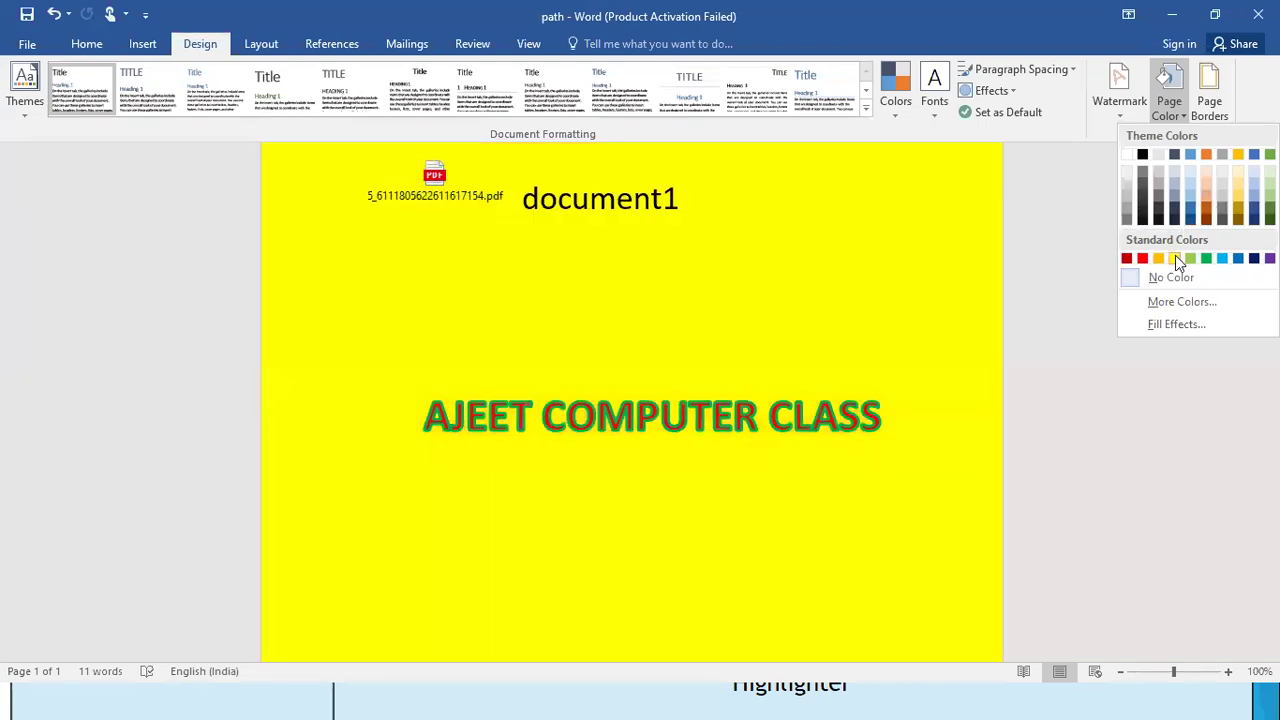
left_click(1175, 258)
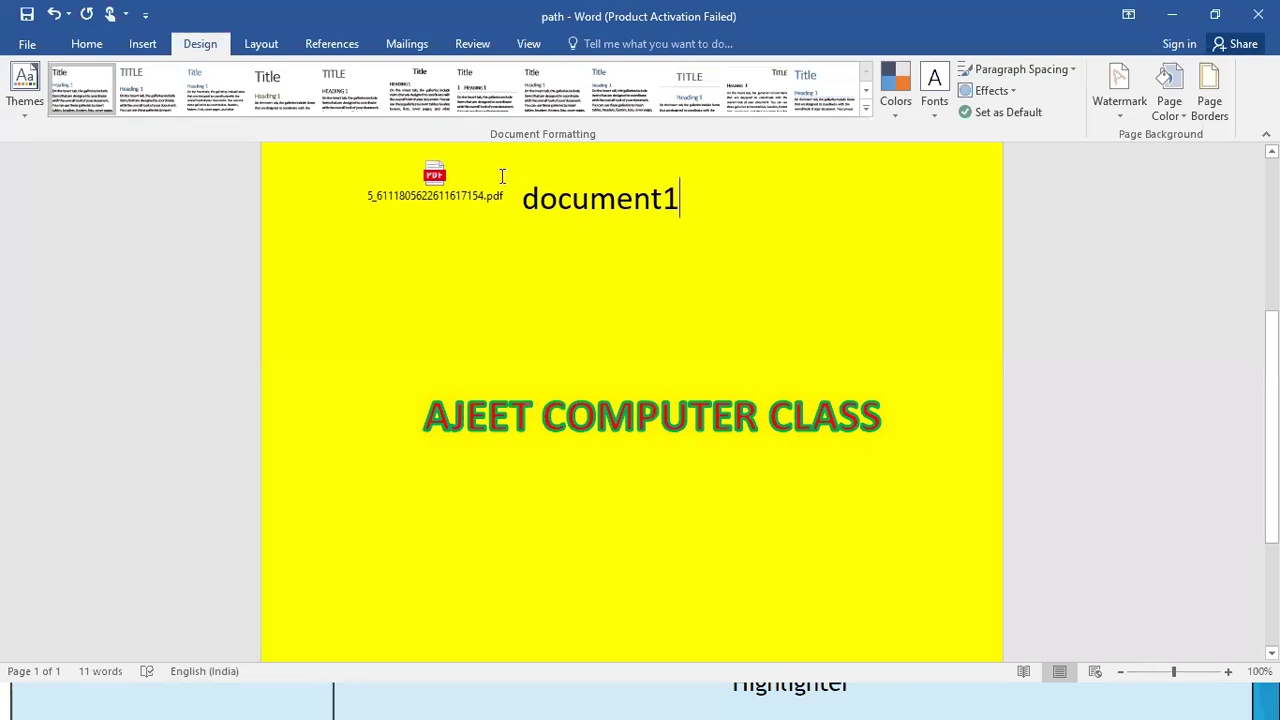
Check how the page background appears in the print preview, and return to the document.
left_click(32, 40)
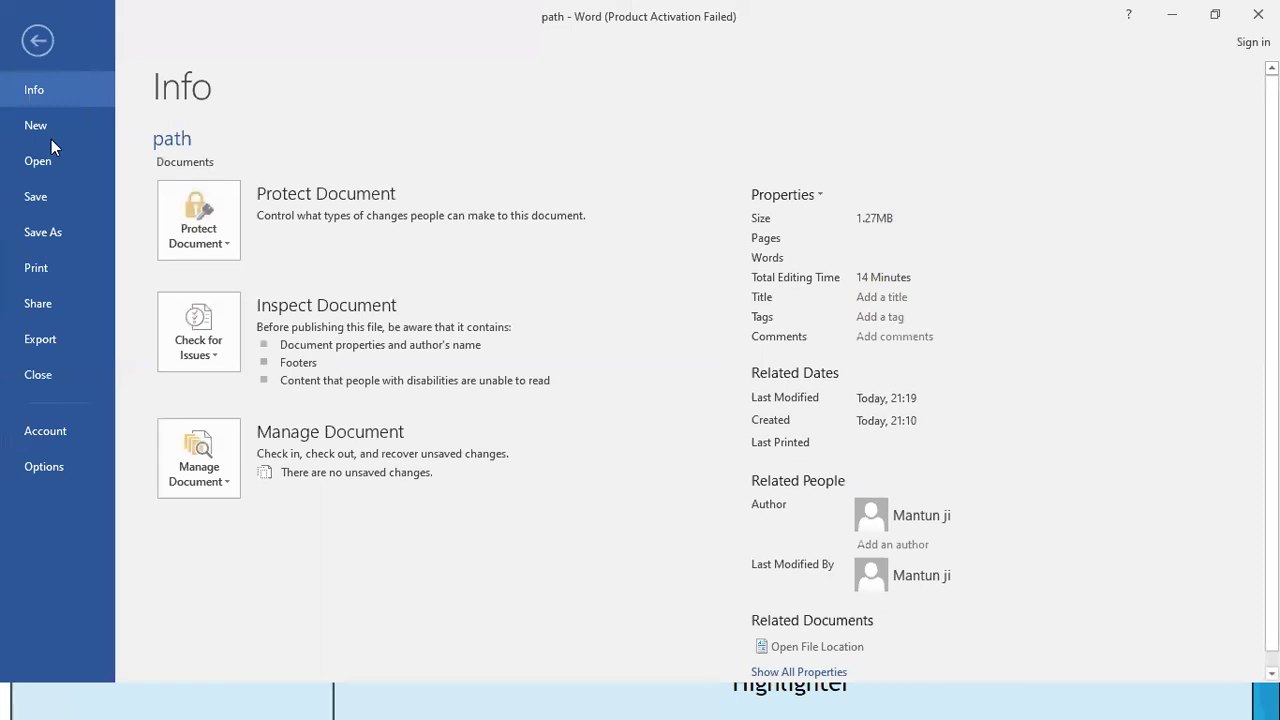
left_click(51, 265)
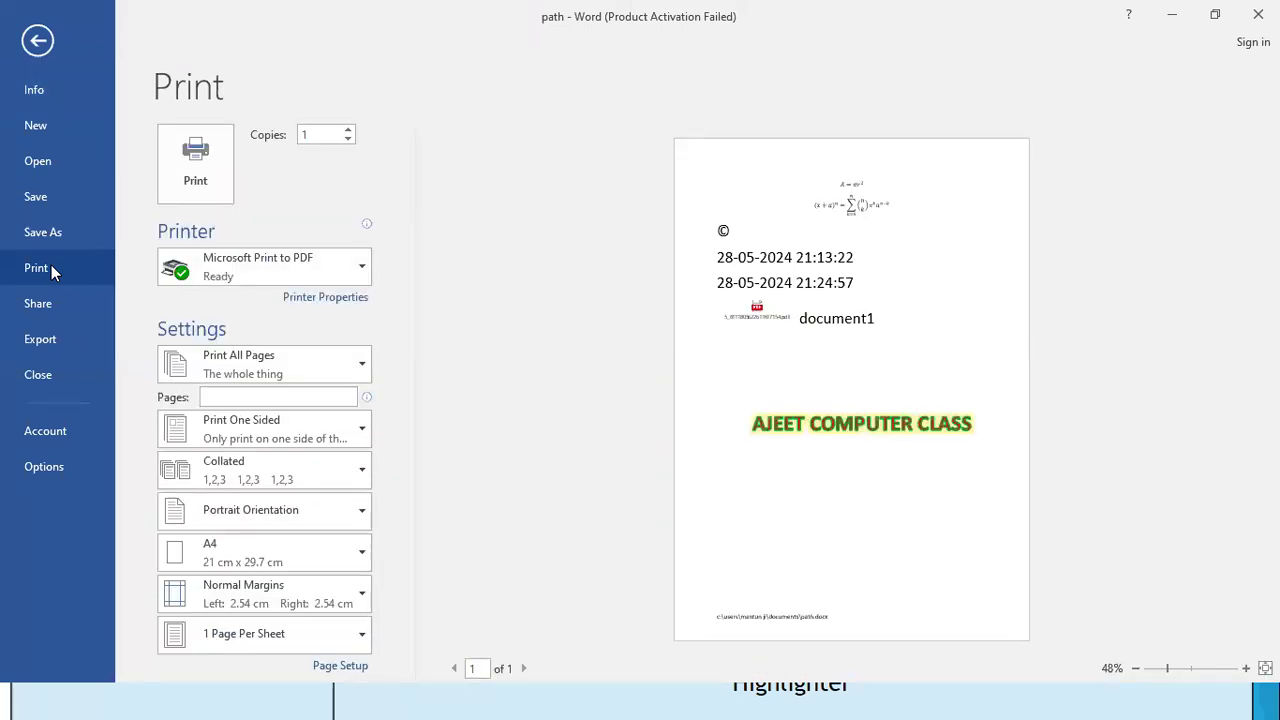
key("Escape")
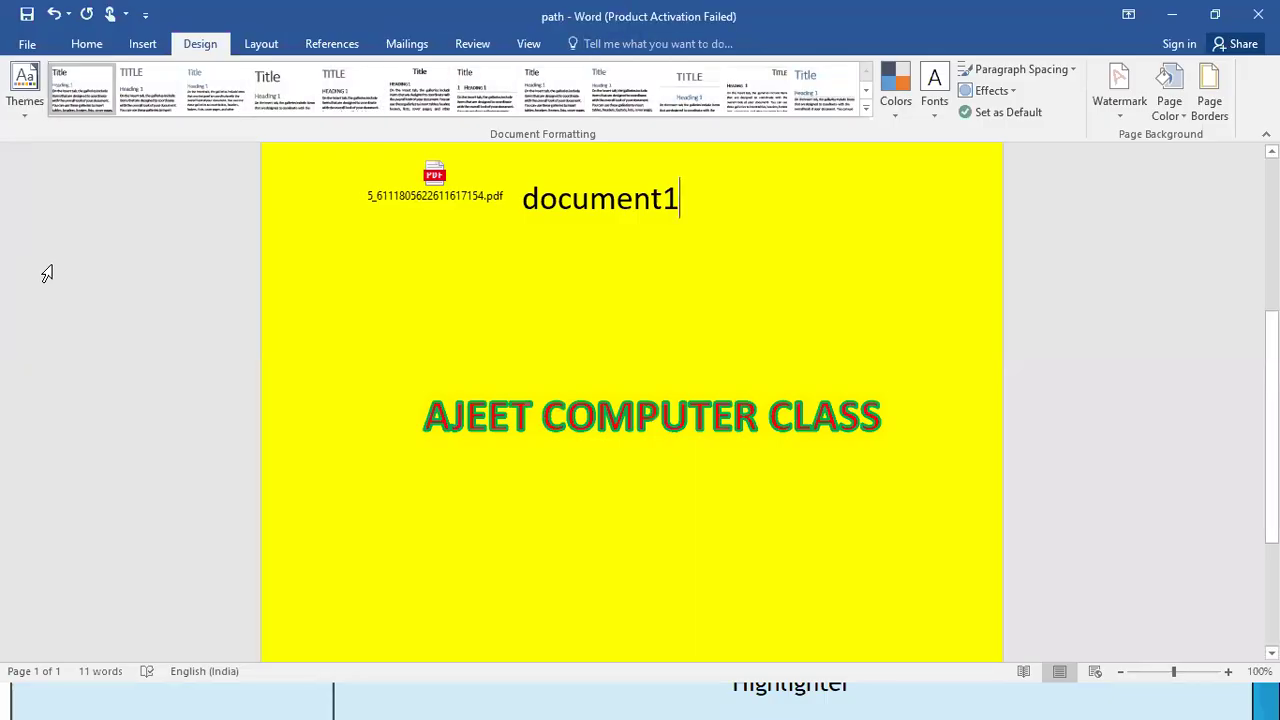
Change the page color to standard light blue, check the document's print preview, and return to the document.
left_click(1117, 105)
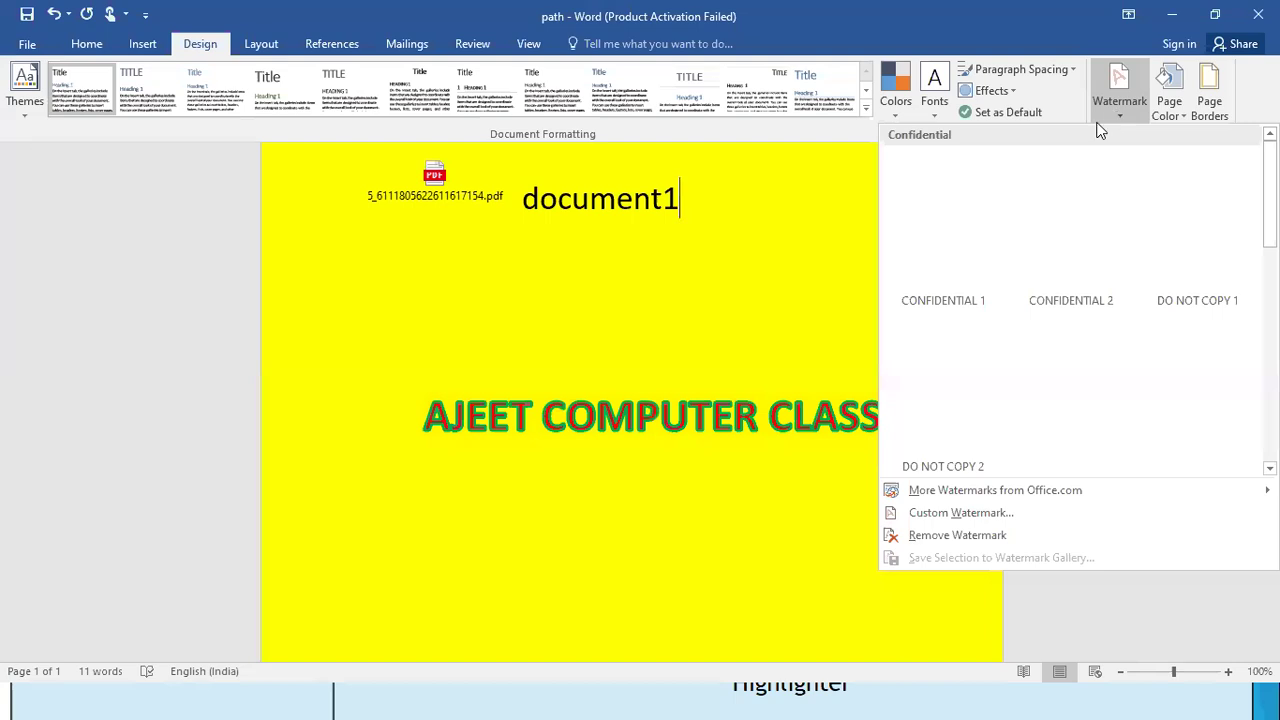
left_click(774, 202)
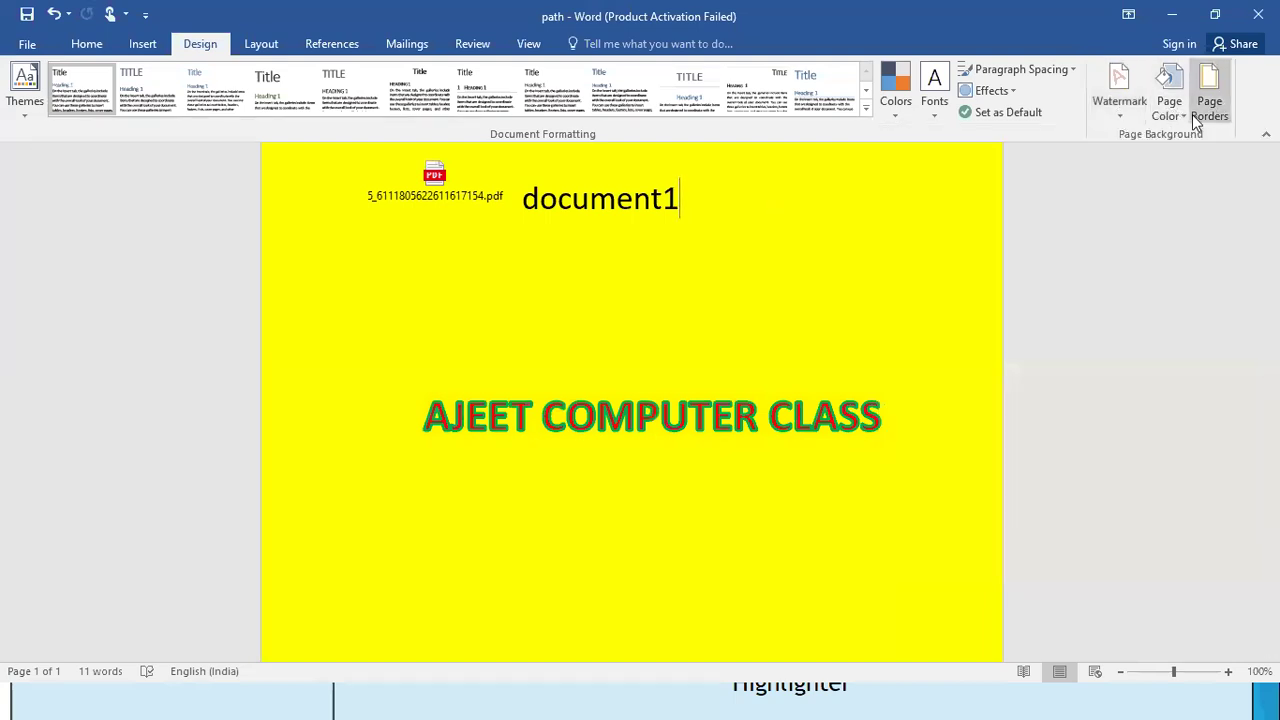
left_click(1187, 119)
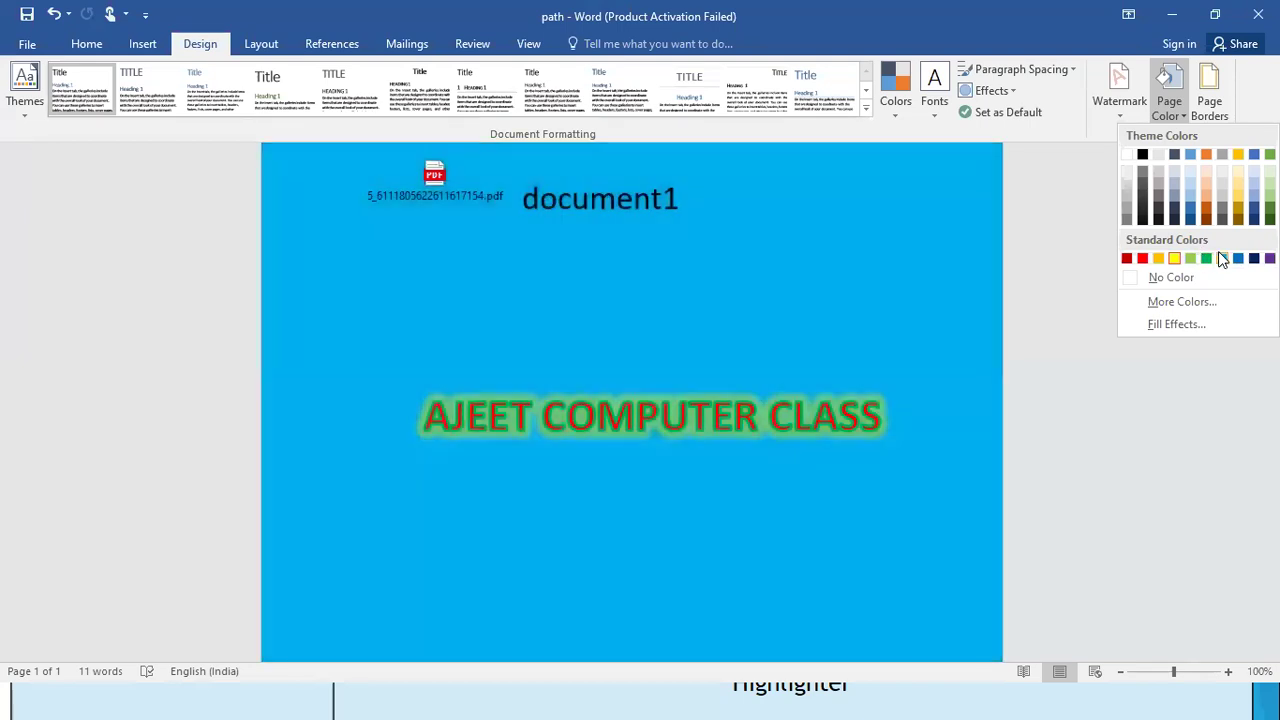
left_click(1222, 258)
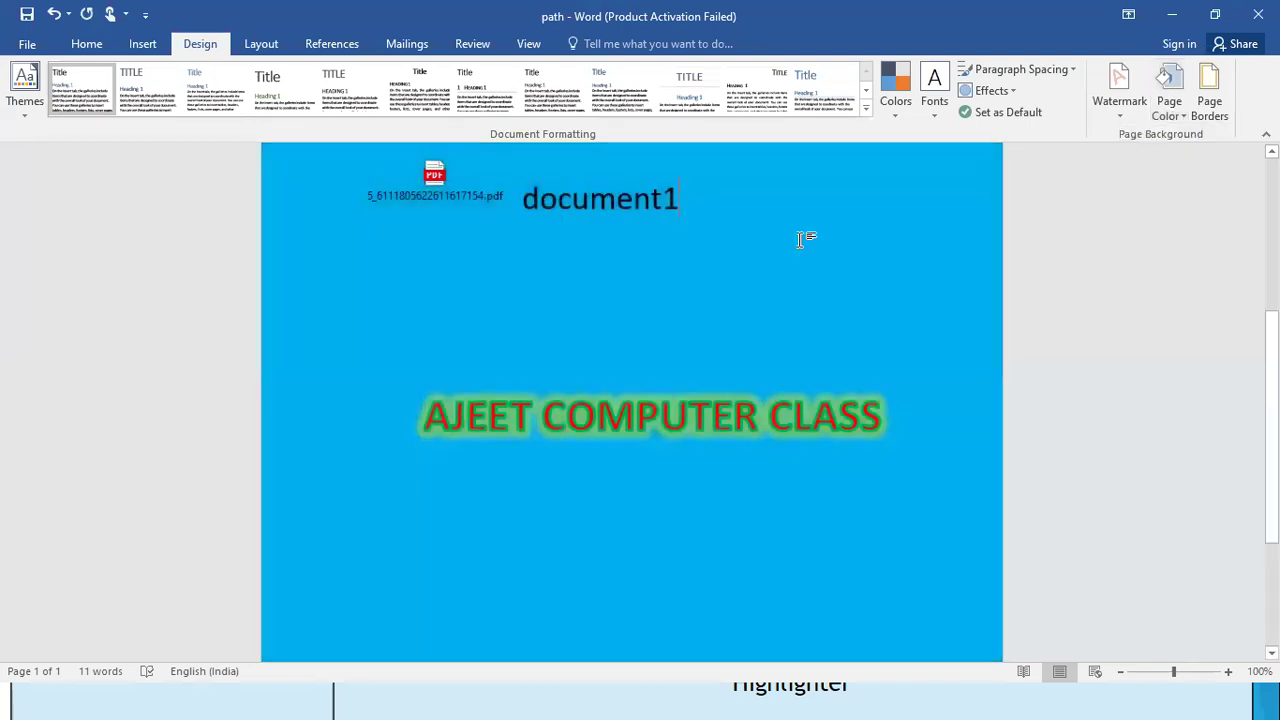
left_click(27, 44)
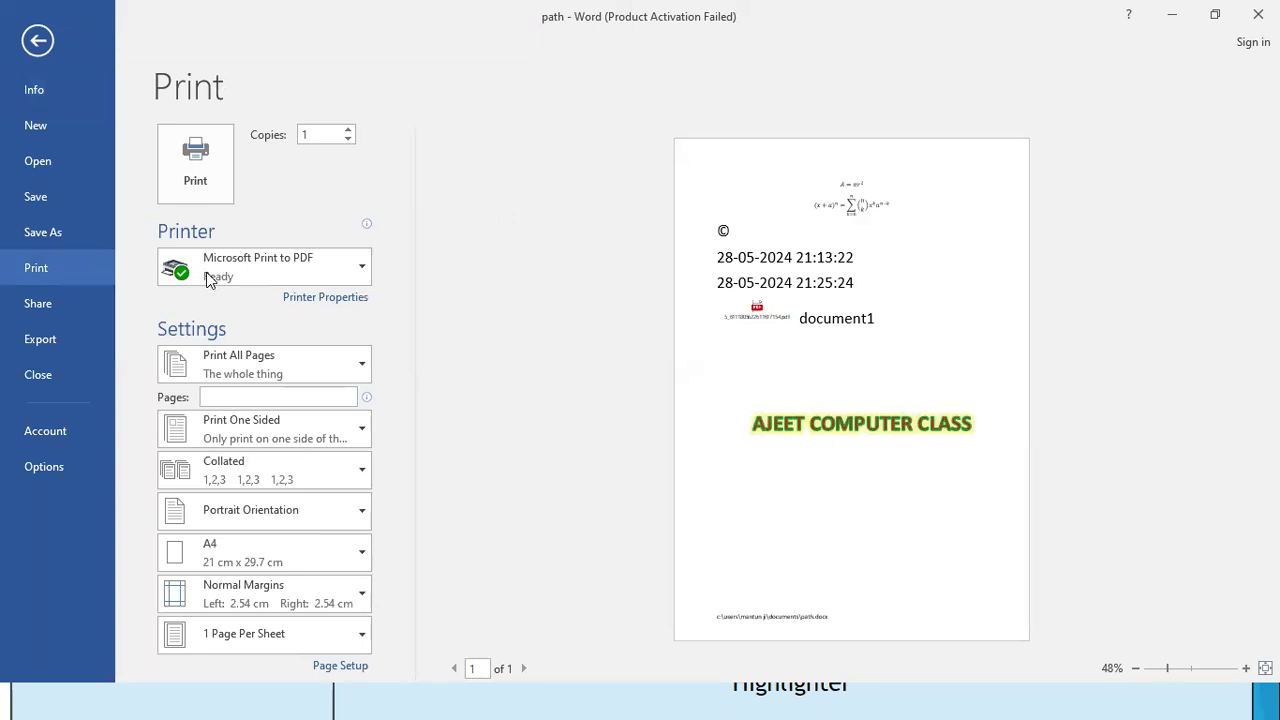
key("Escape")
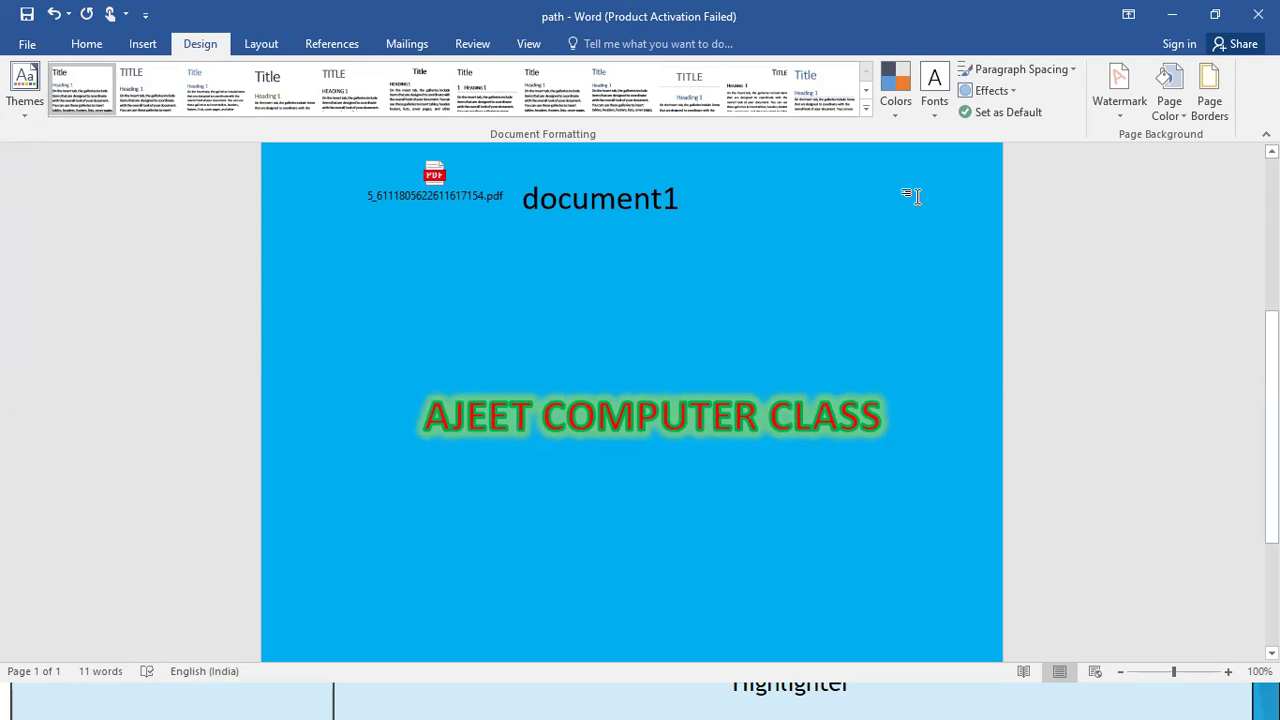
Fill the page background with the "aj computer" picture from the "downloaded" folder.
left_click(1183, 116)
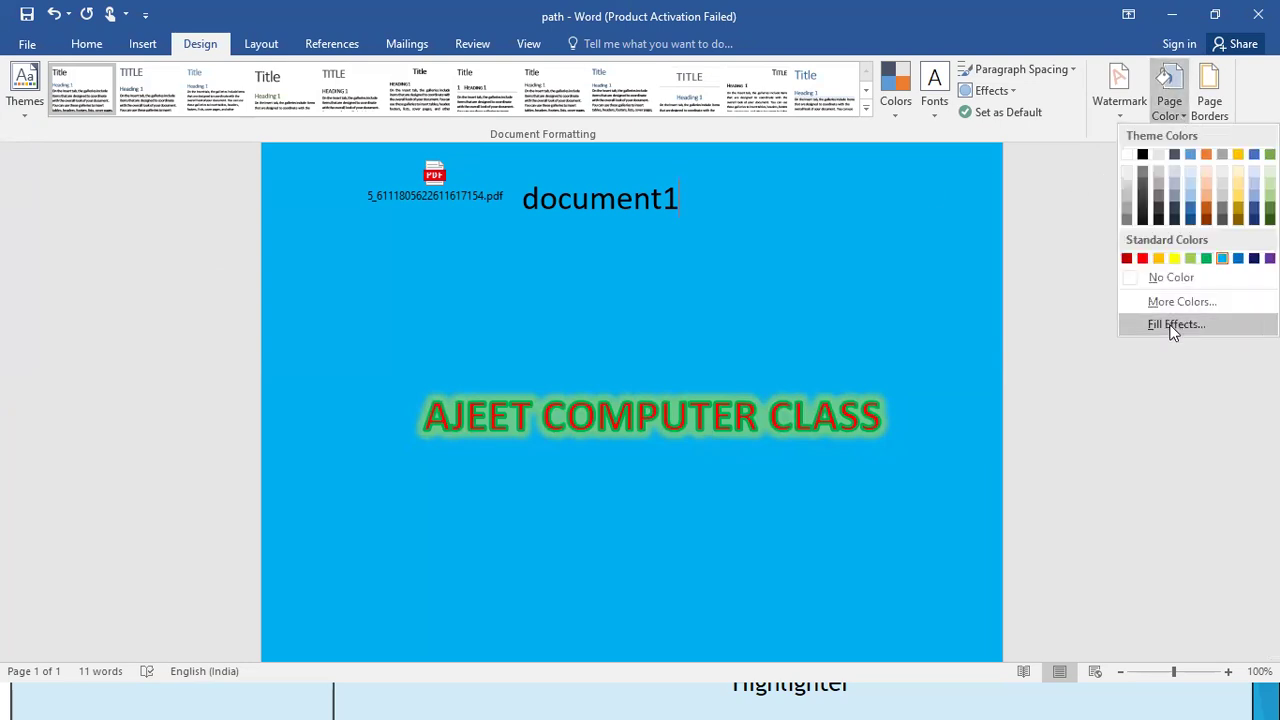
left_click(1176, 325)
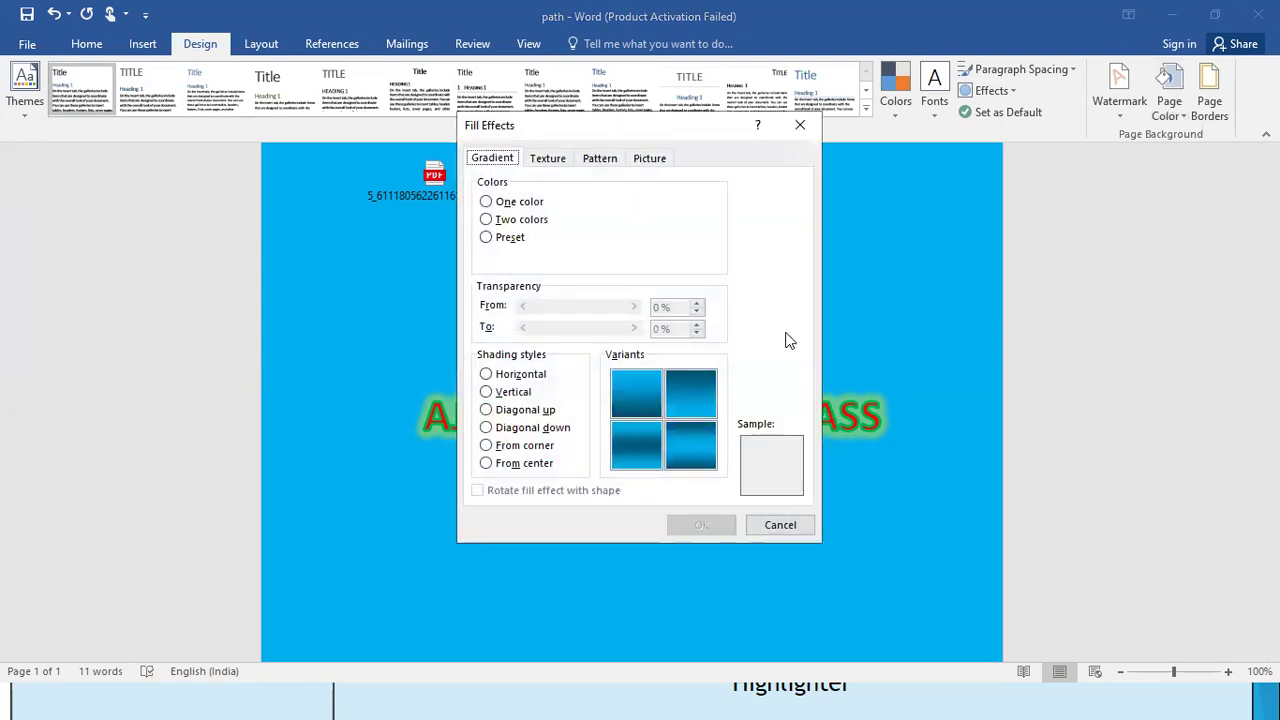
left_click(648, 160)
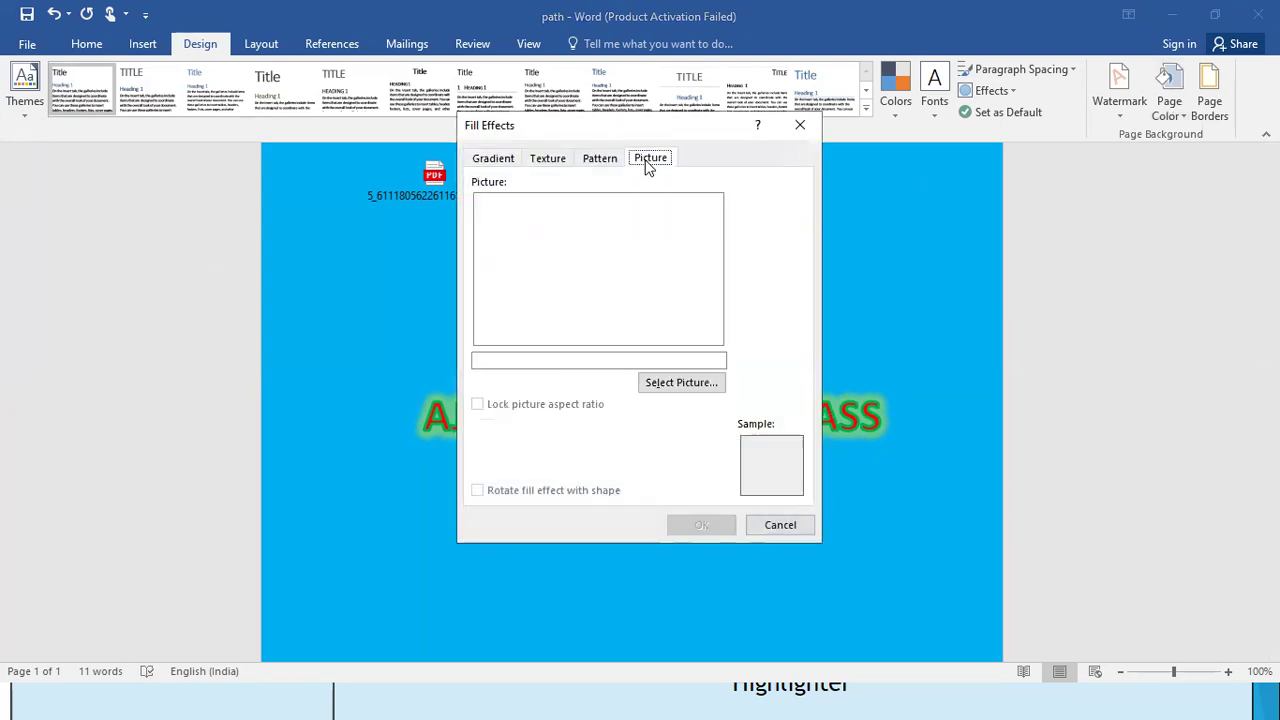
left_click(676, 384)
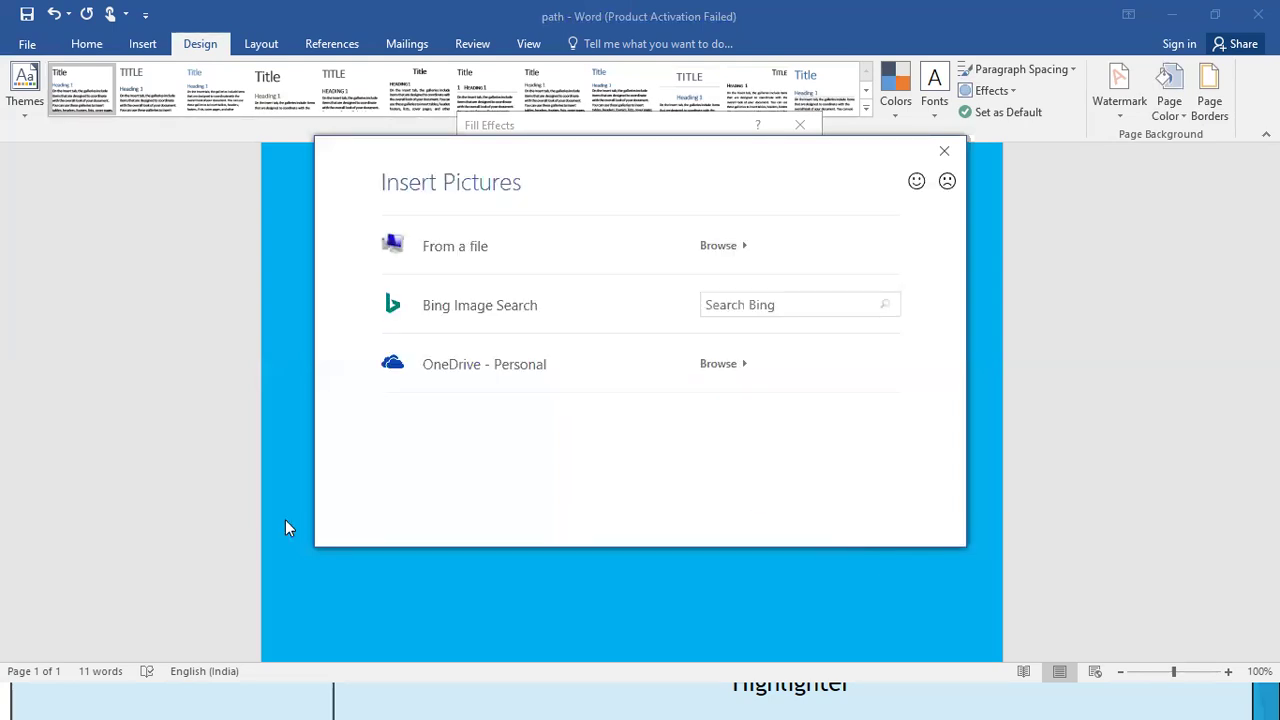
left_click(475, 253)
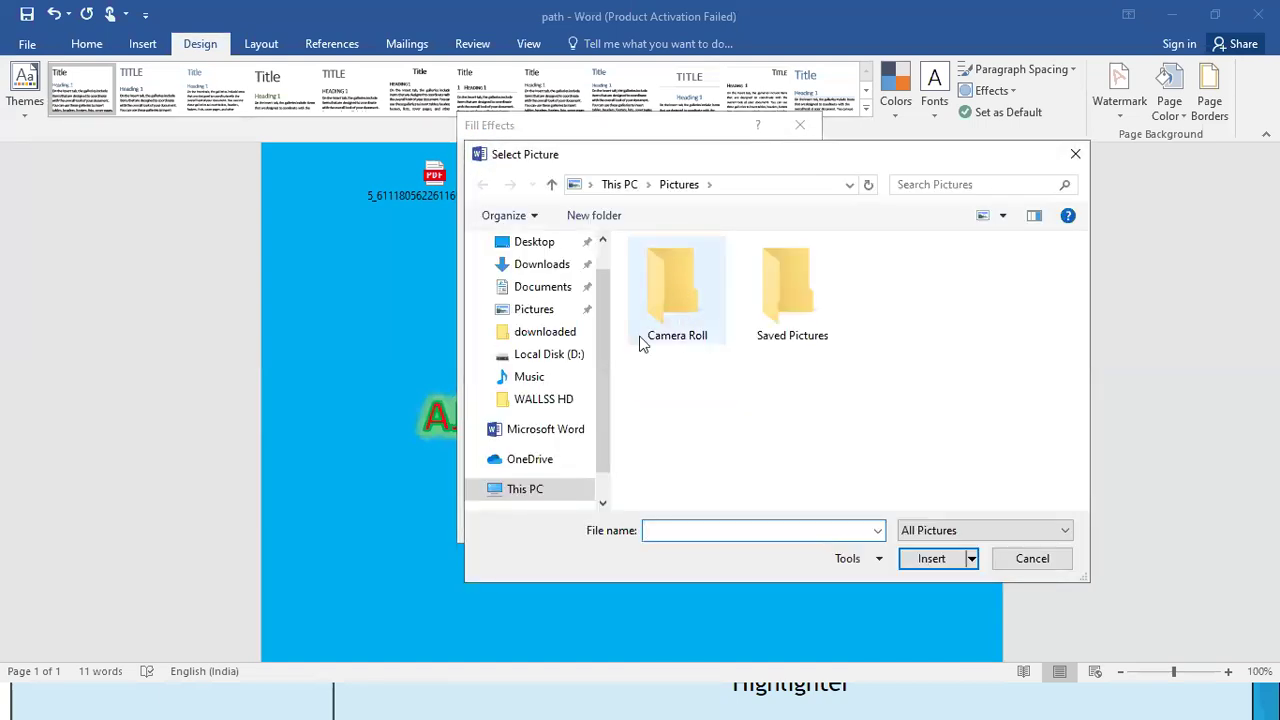
left_click(570, 312)
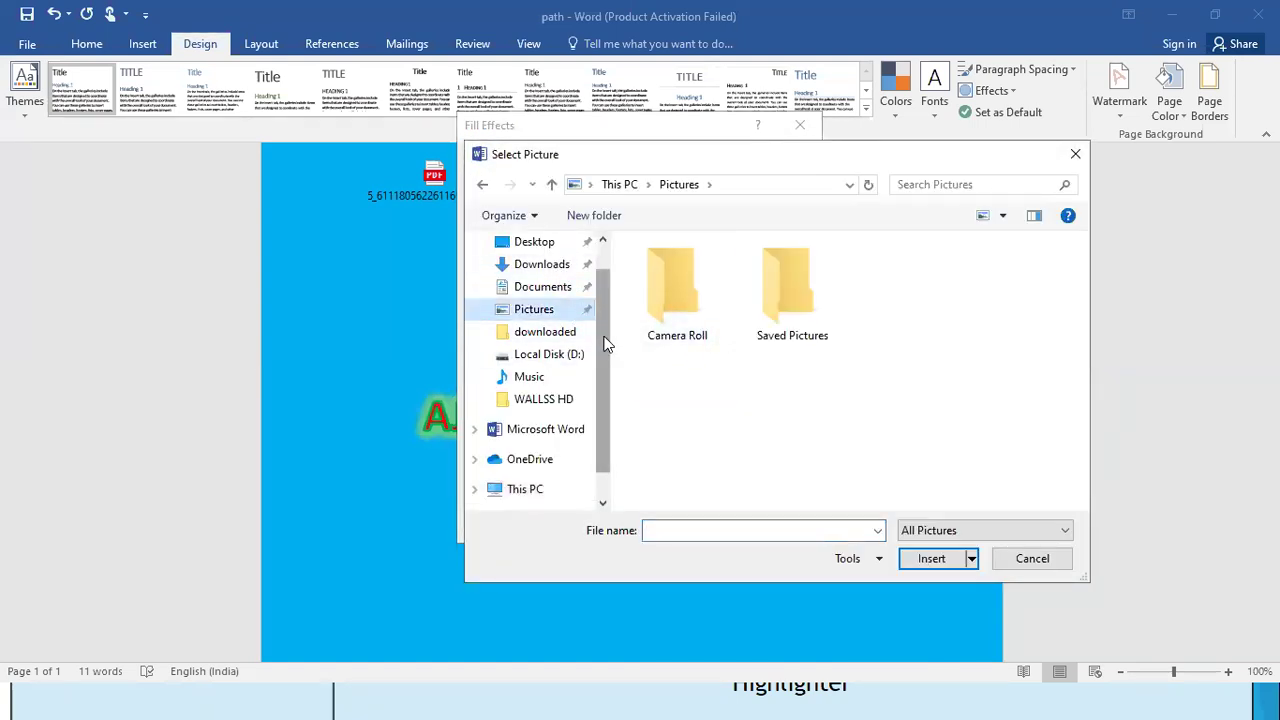
left_click(566, 333)
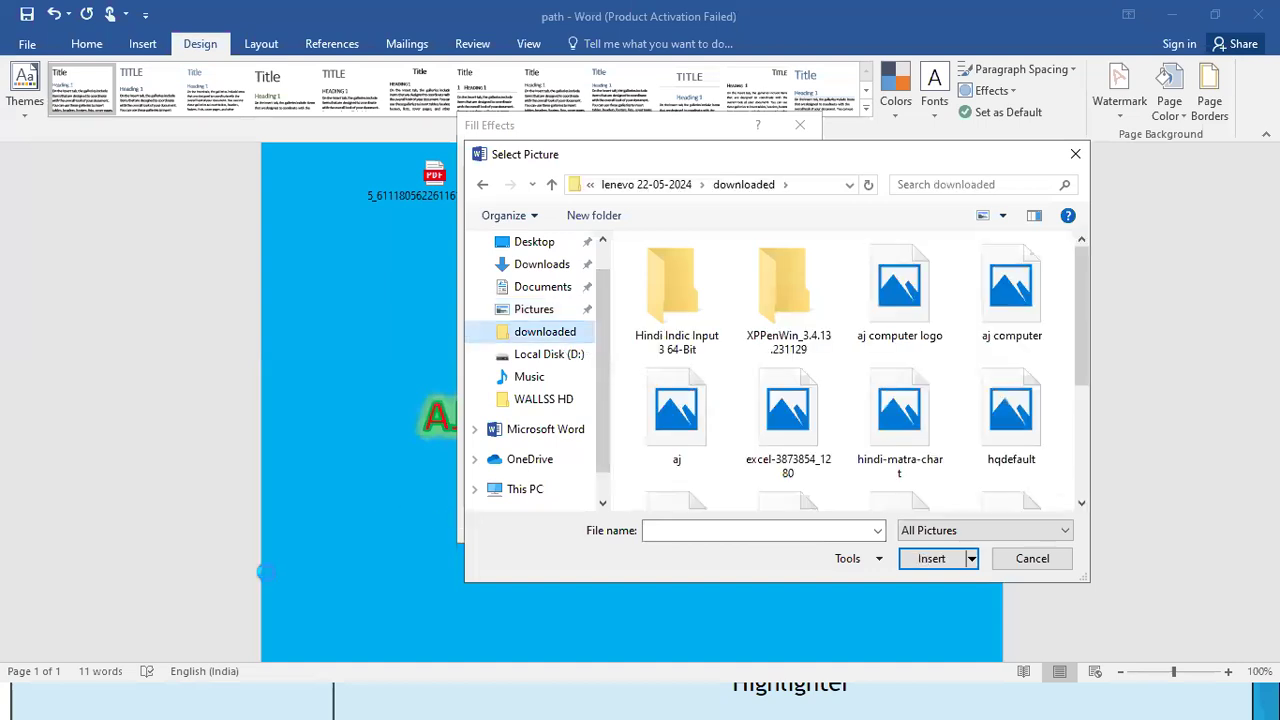
left_click(287, 629)
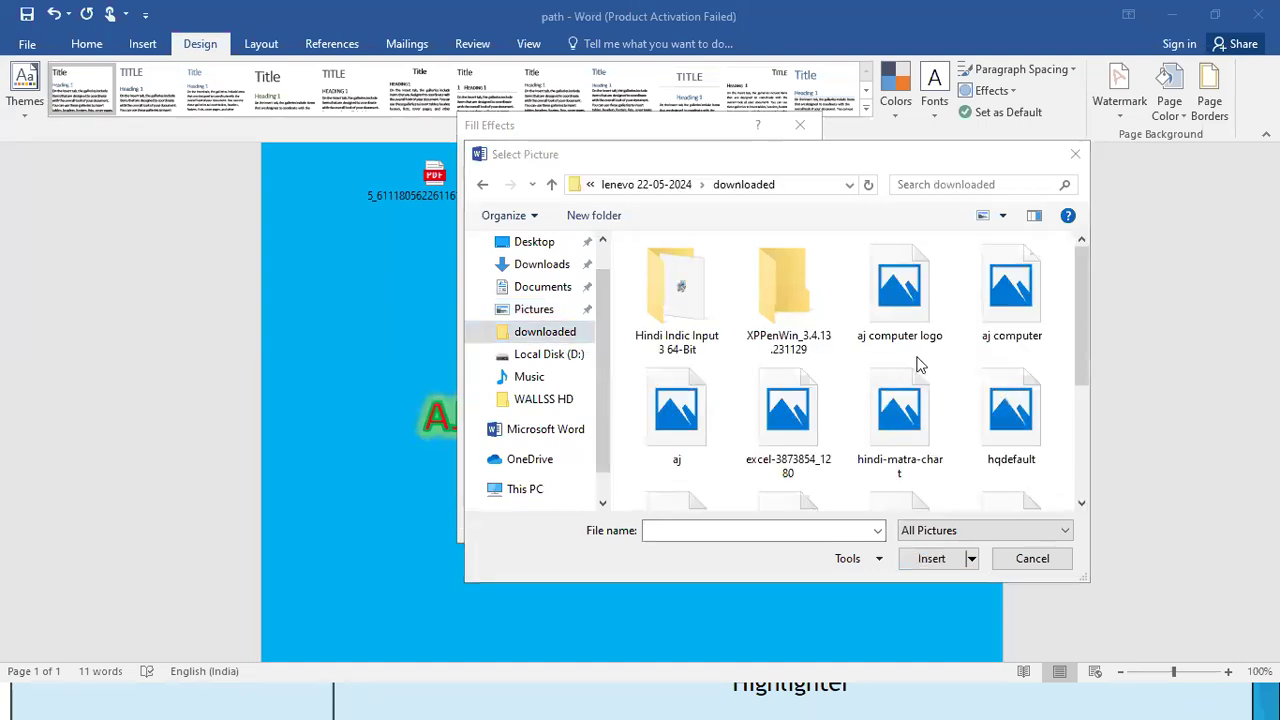
left_click(1012, 319)
left_click(931, 558)
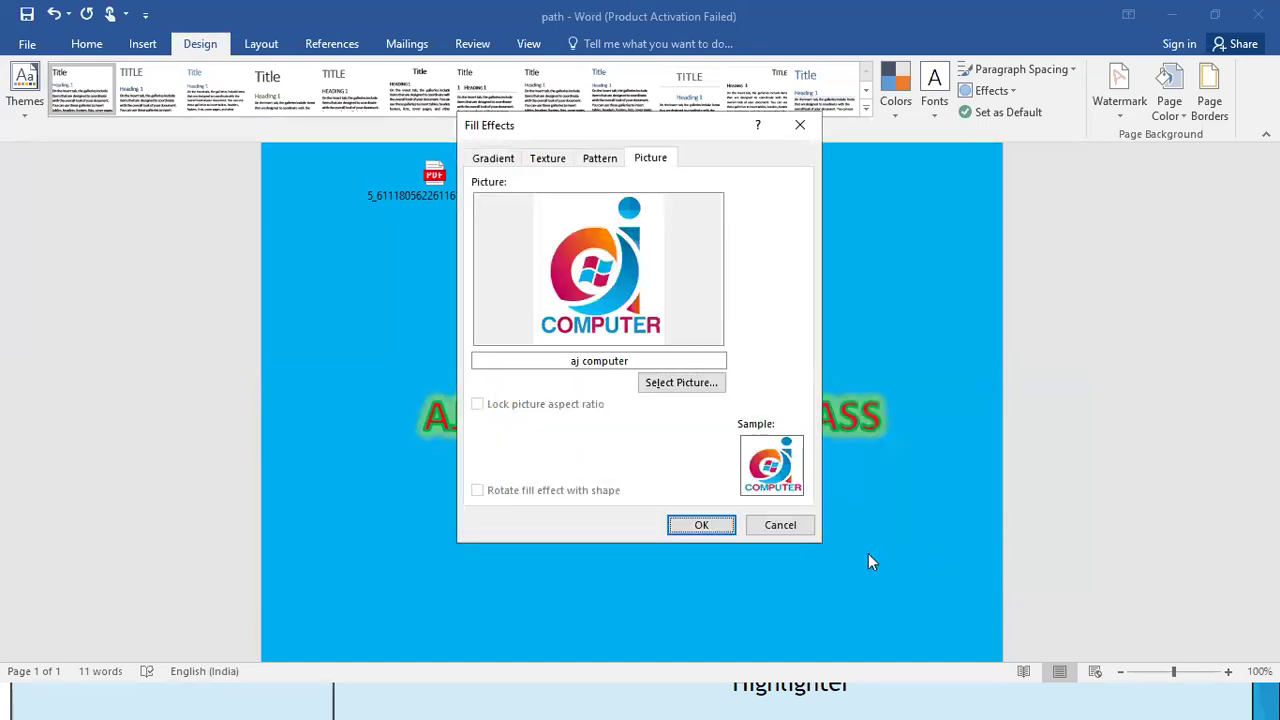
left_click(701, 527)
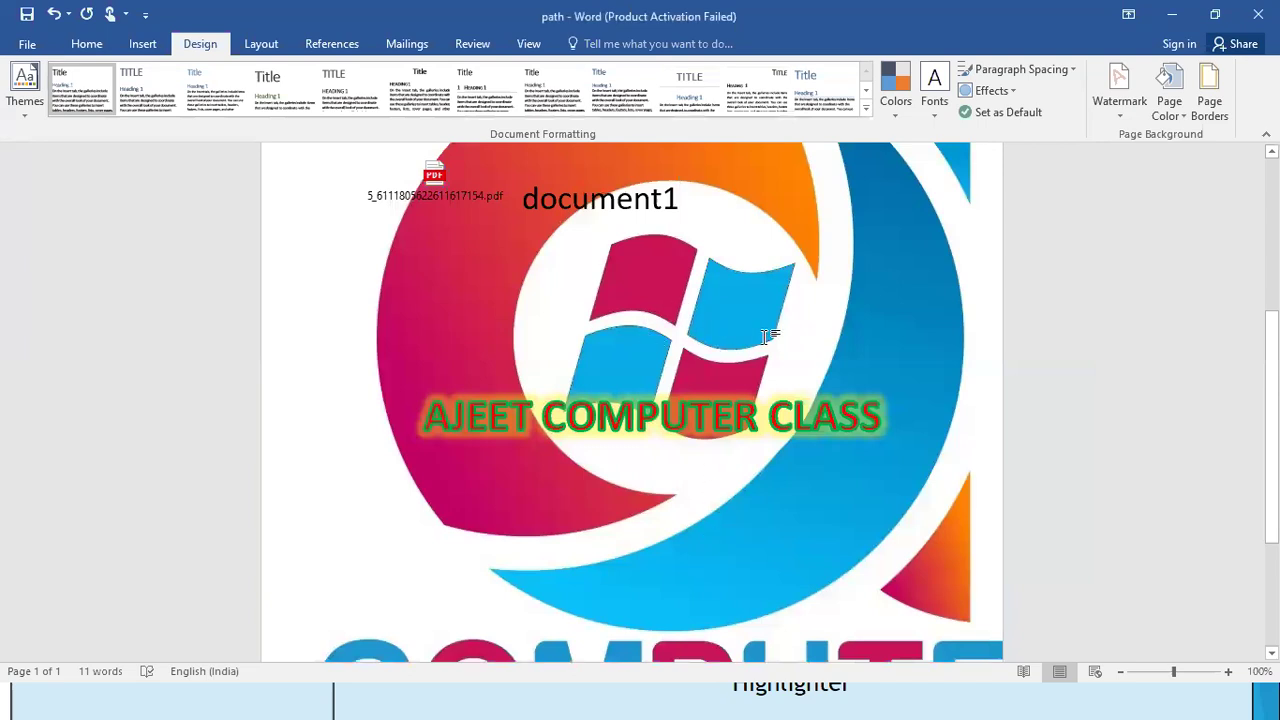
Check the picture background on the page and in the print preview, and set the page color to No Color.
scroll(766, 337, "up", 3)
scroll(766, 337, "up", 2)
scroll(766, 337, "down", 4)
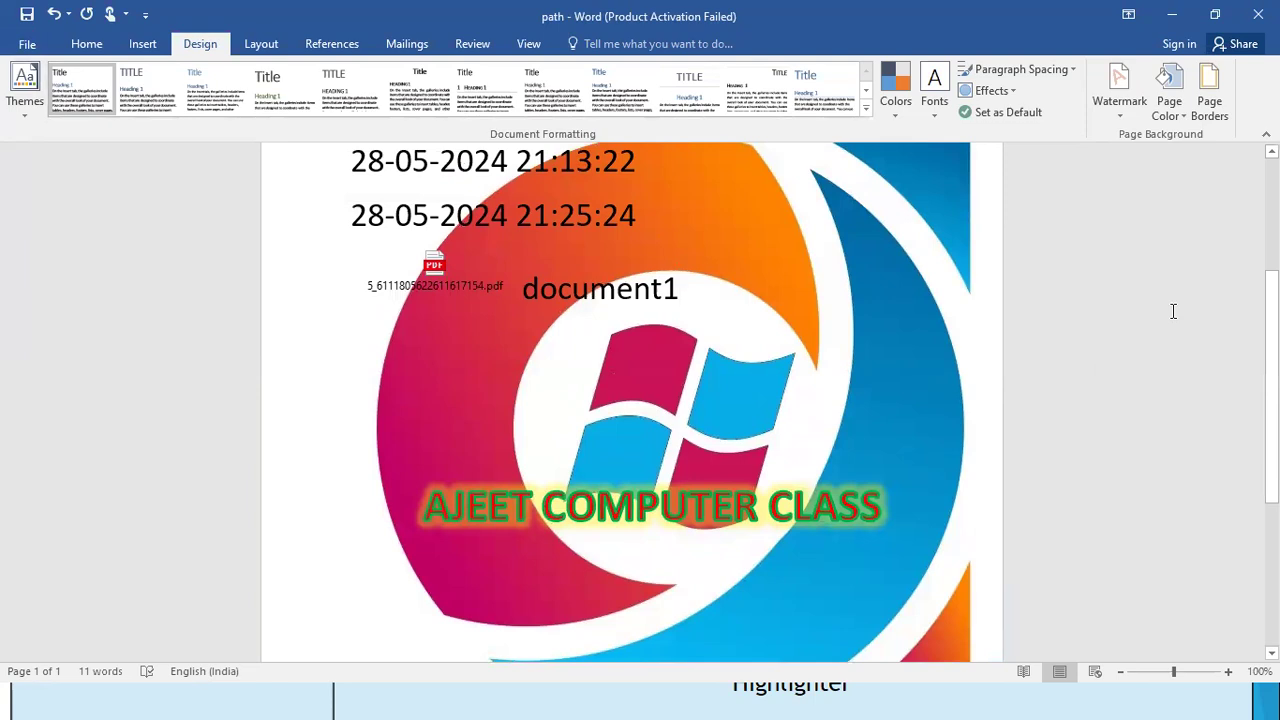
key("ctrl+p")
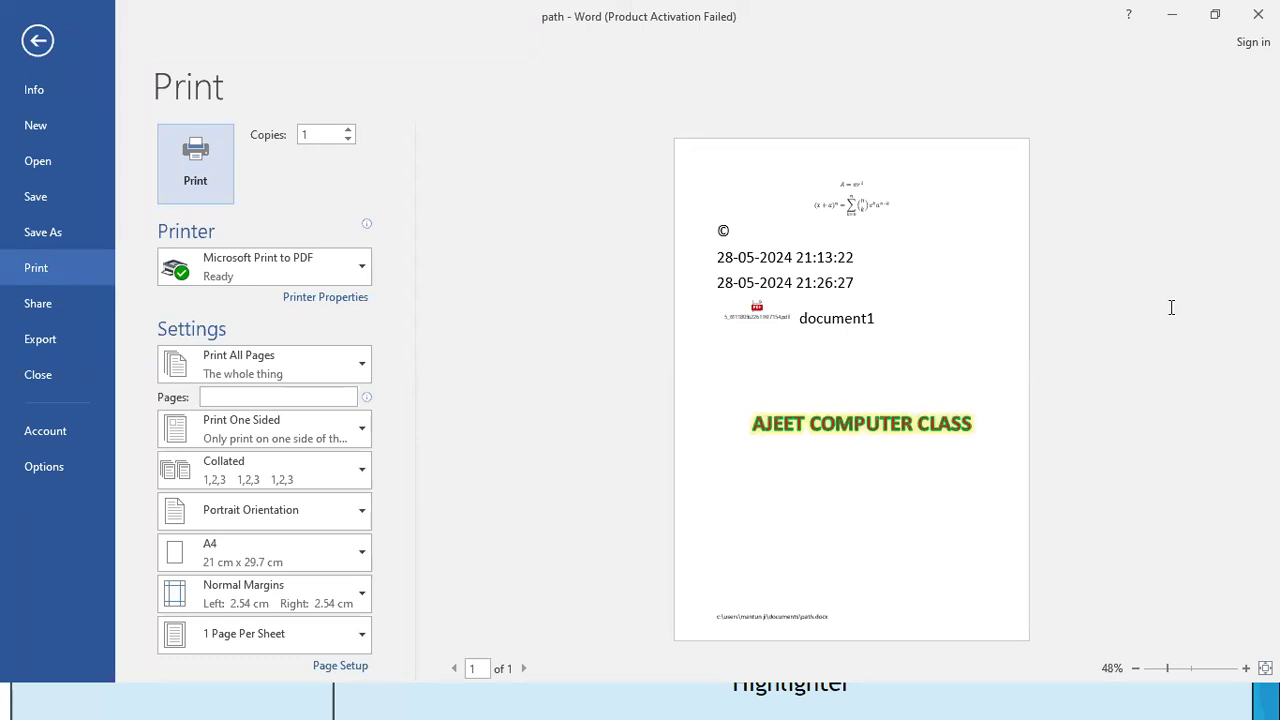
key("Escape")
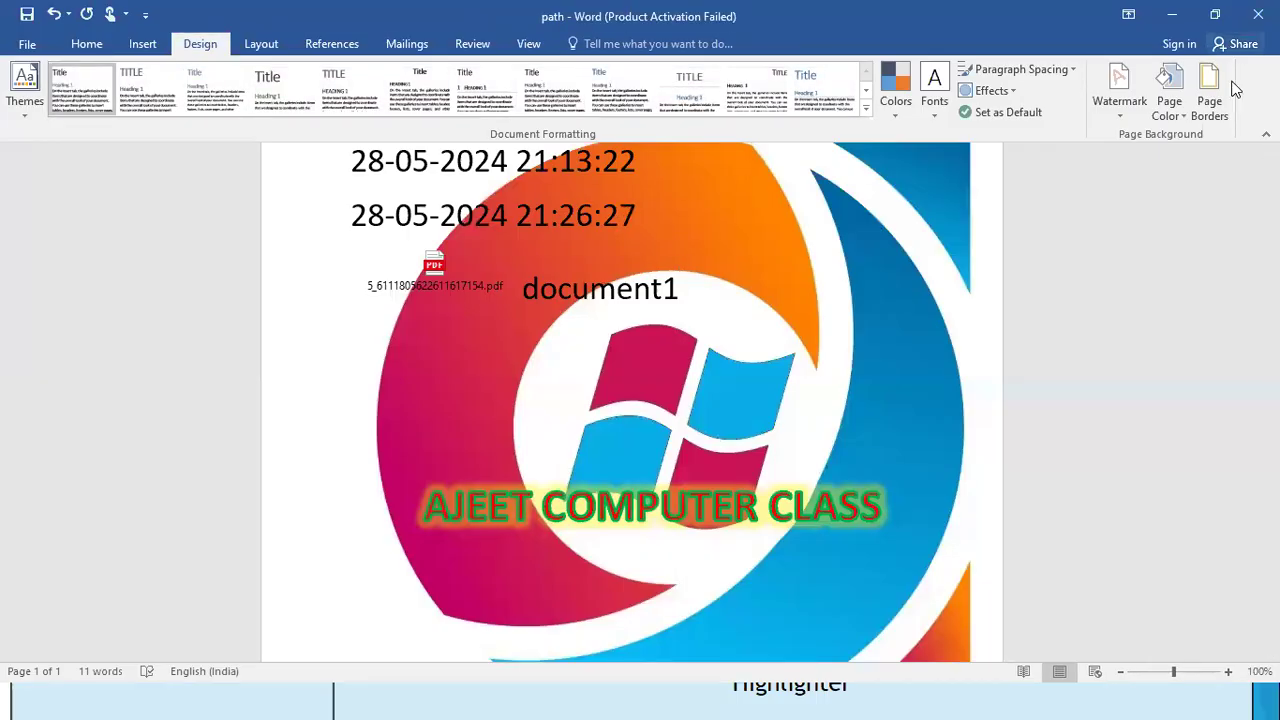
left_click(1188, 117)
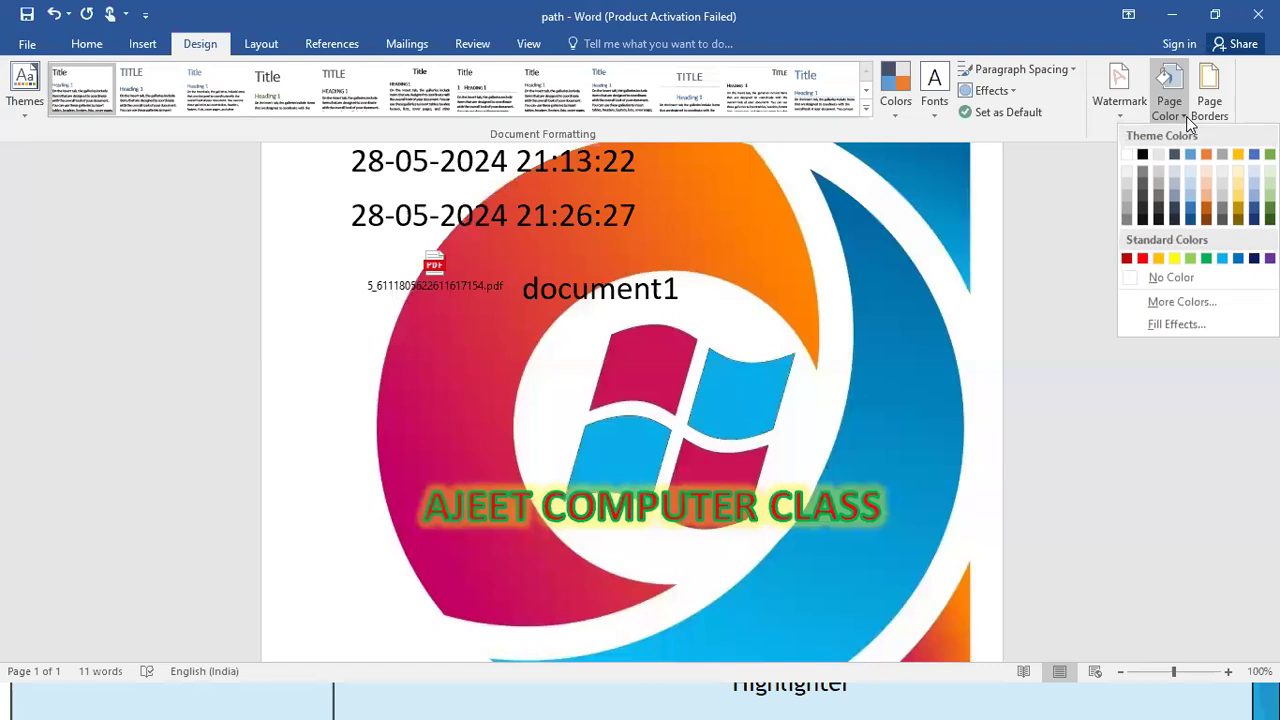
left_click(1173, 277)
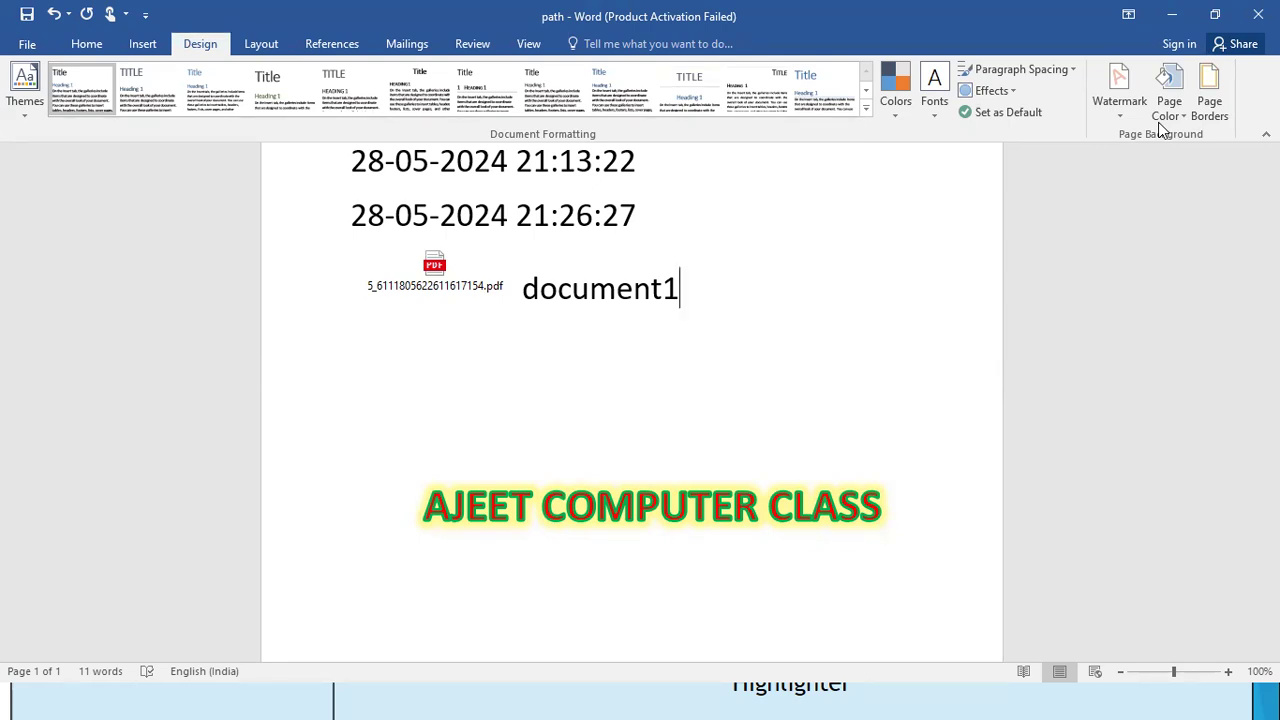
Add a box page border with the fine dotted line style to the whole document.
left_click(1207, 108)
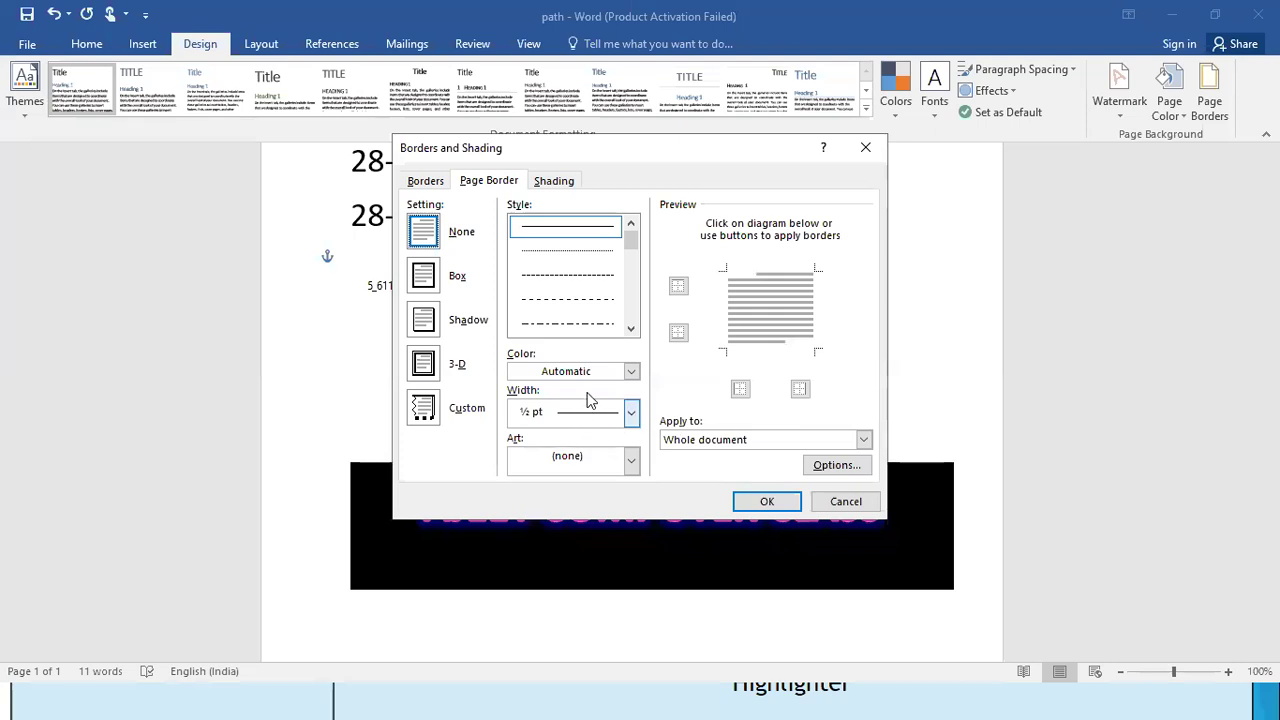
left_click(586, 258)
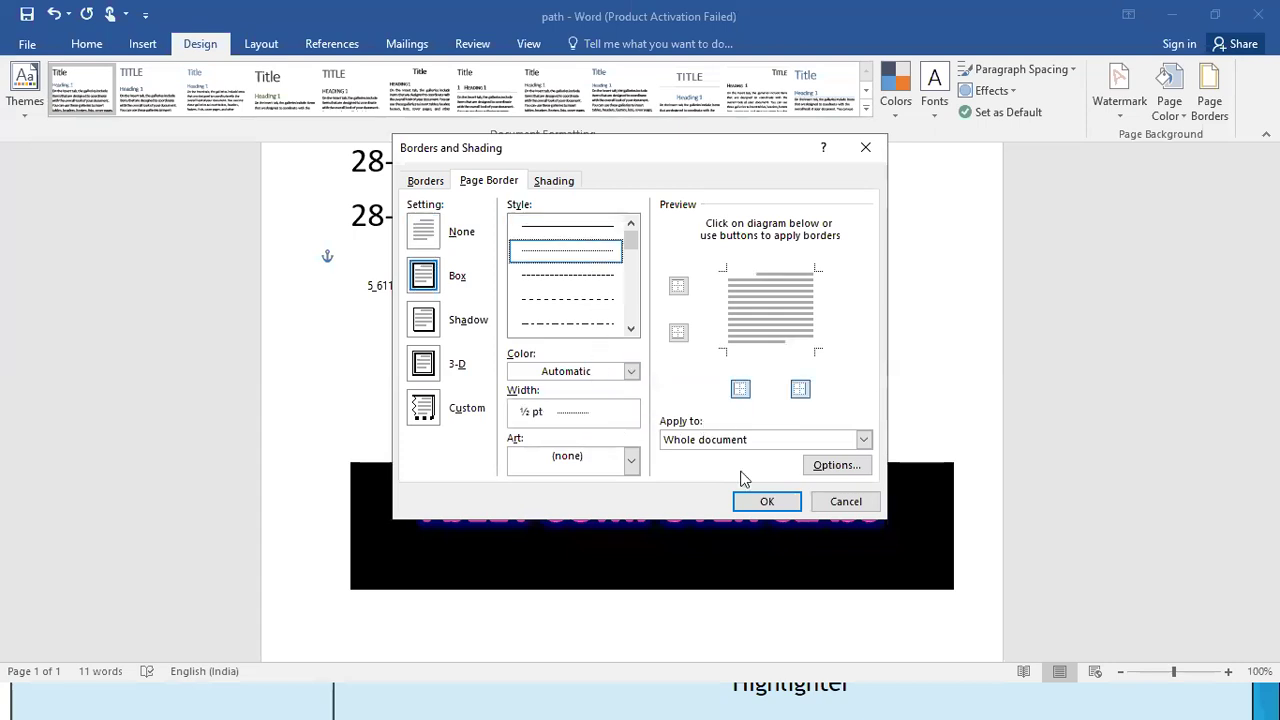
left_click(766, 502)
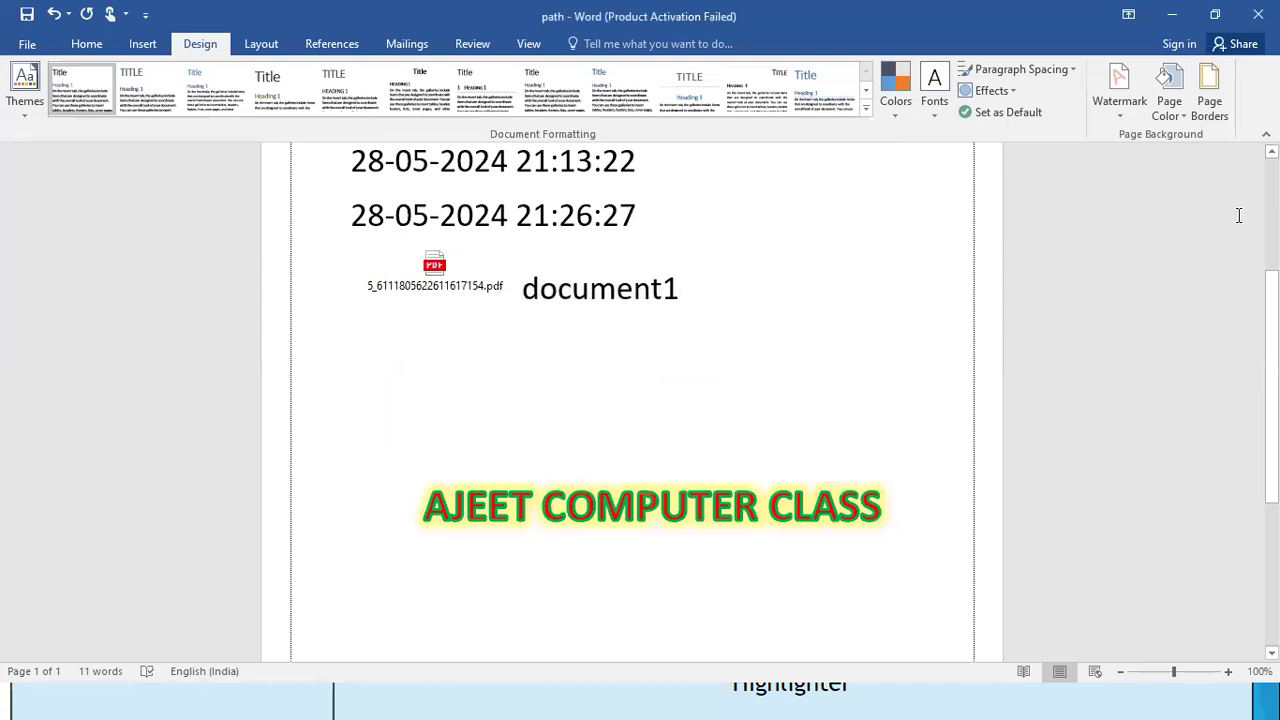
Change the page border's line style to the short-dashed line and set its width to 3 pt.
left_click(1209, 95)
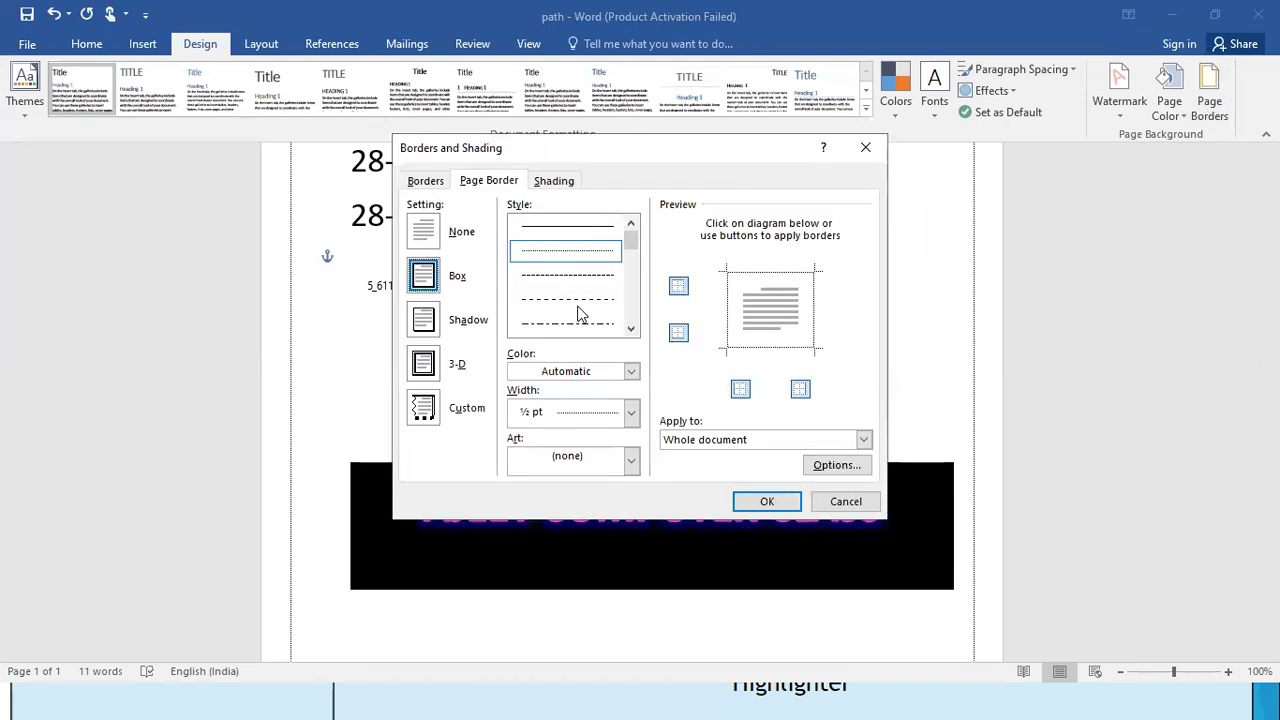
left_click(578, 300)
left_click(765, 503)
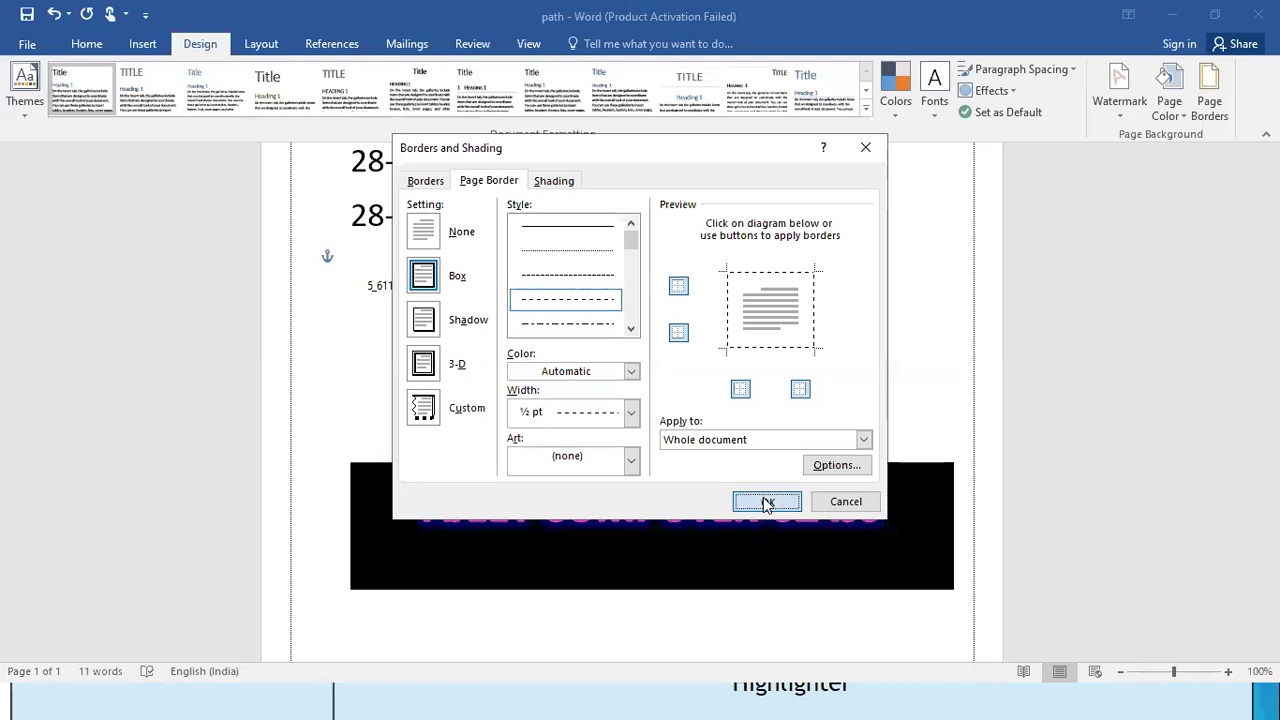
left_click(1209, 100)
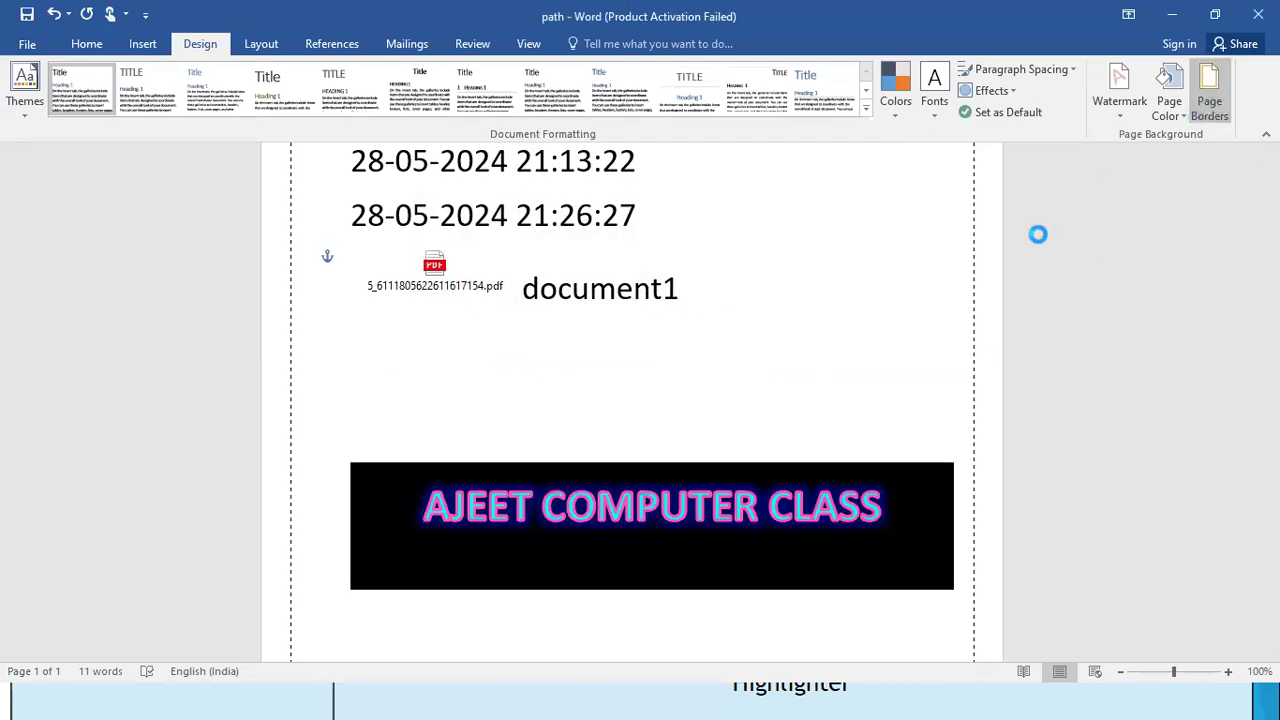
left_click(585, 418)
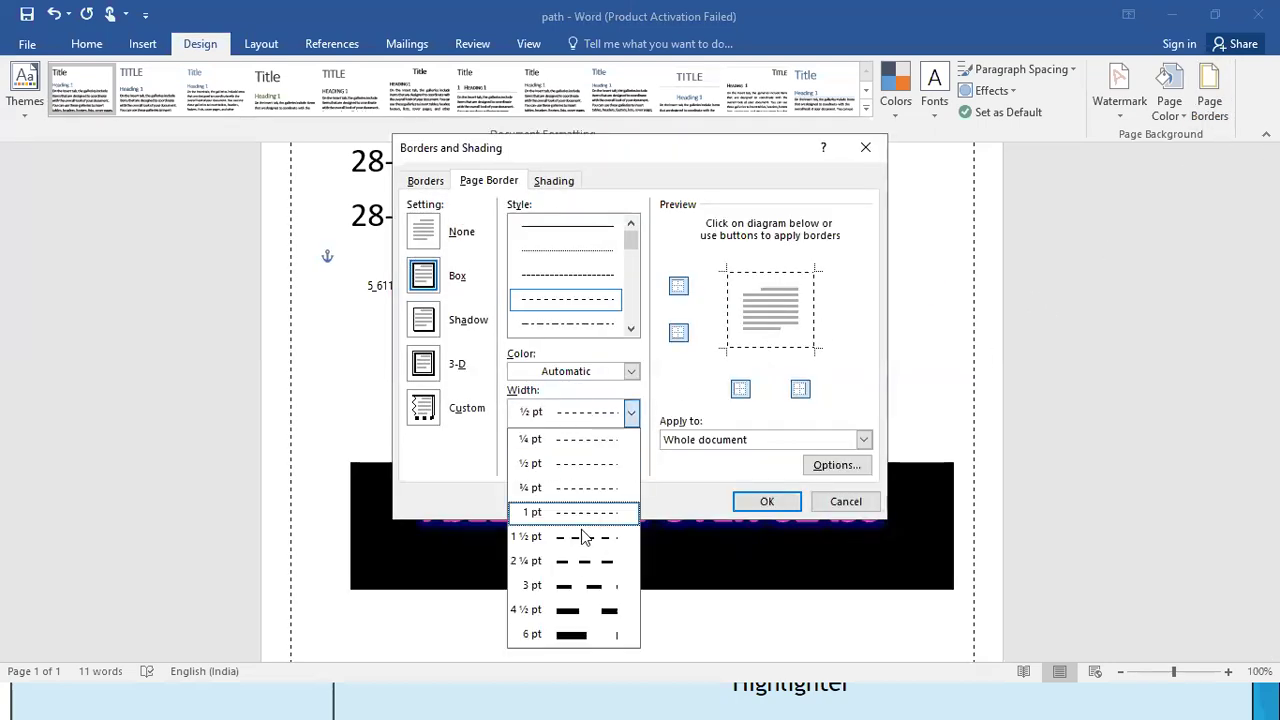
left_click(585, 585)
left_click(764, 497)
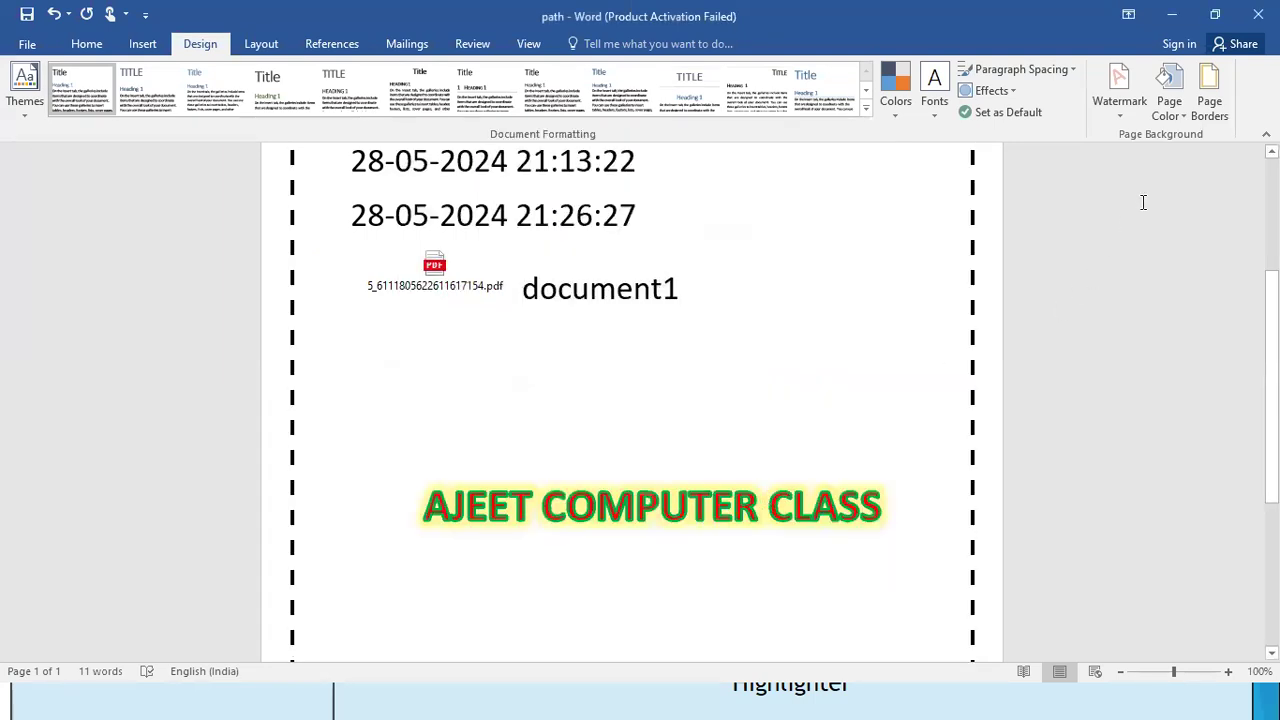
Apply the red apple art as the page border for the whole document.
left_click(1210, 108)
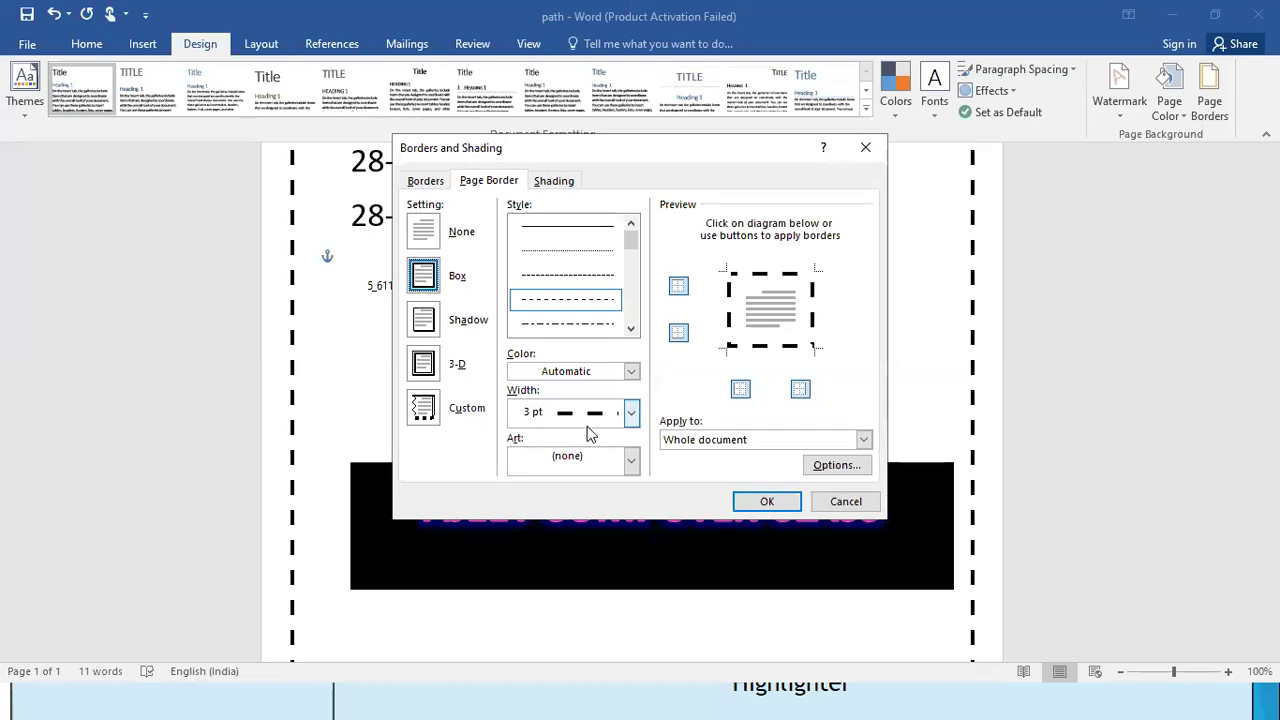
left_click(585, 465)
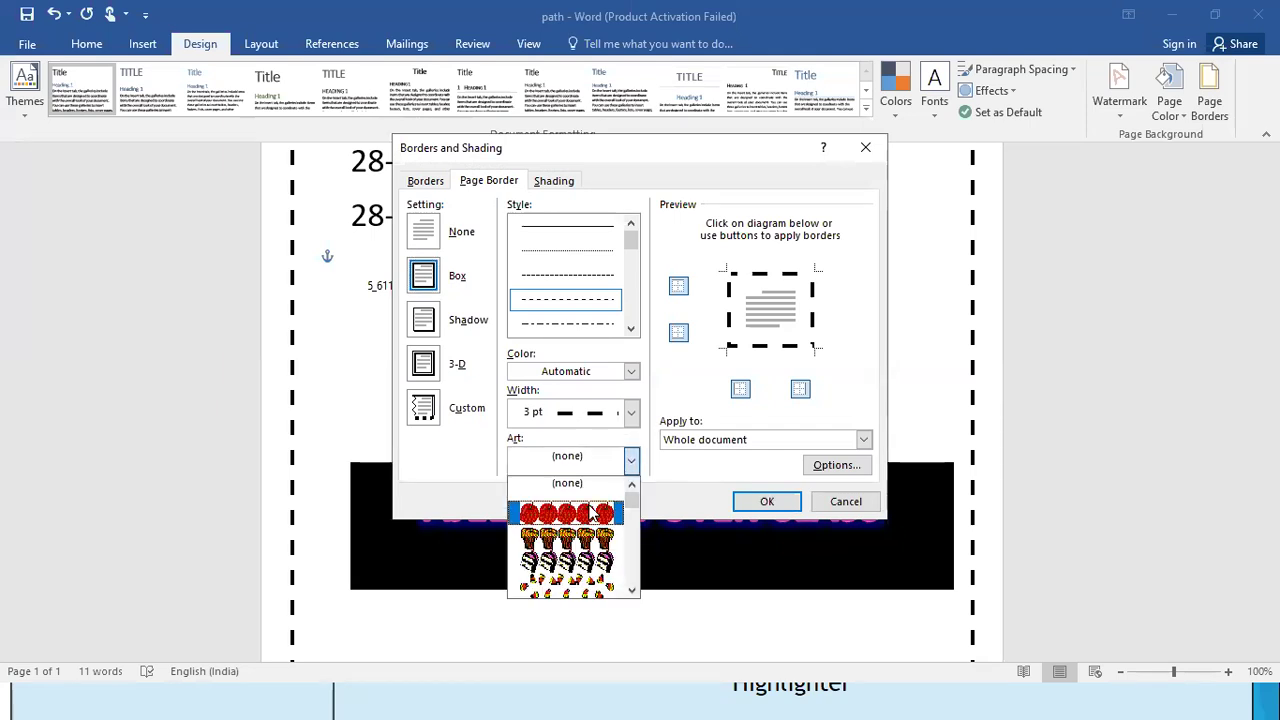
left_click(588, 484)
left_click(760, 501)
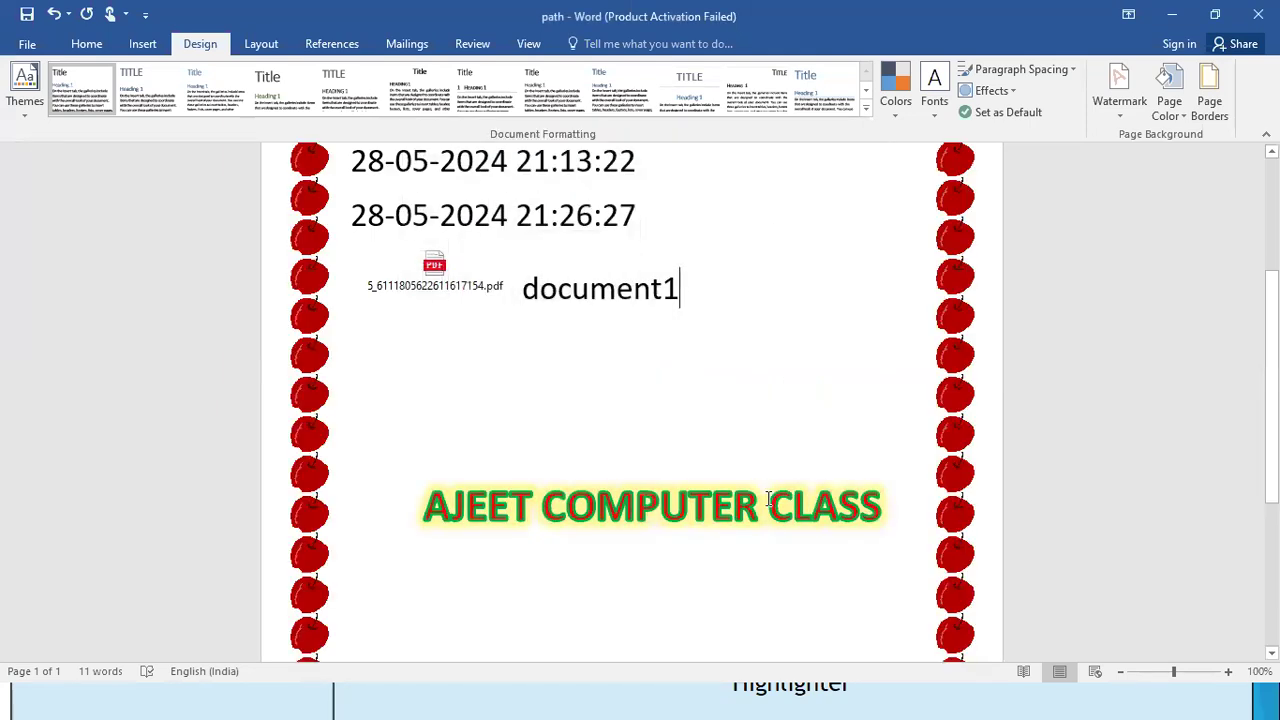